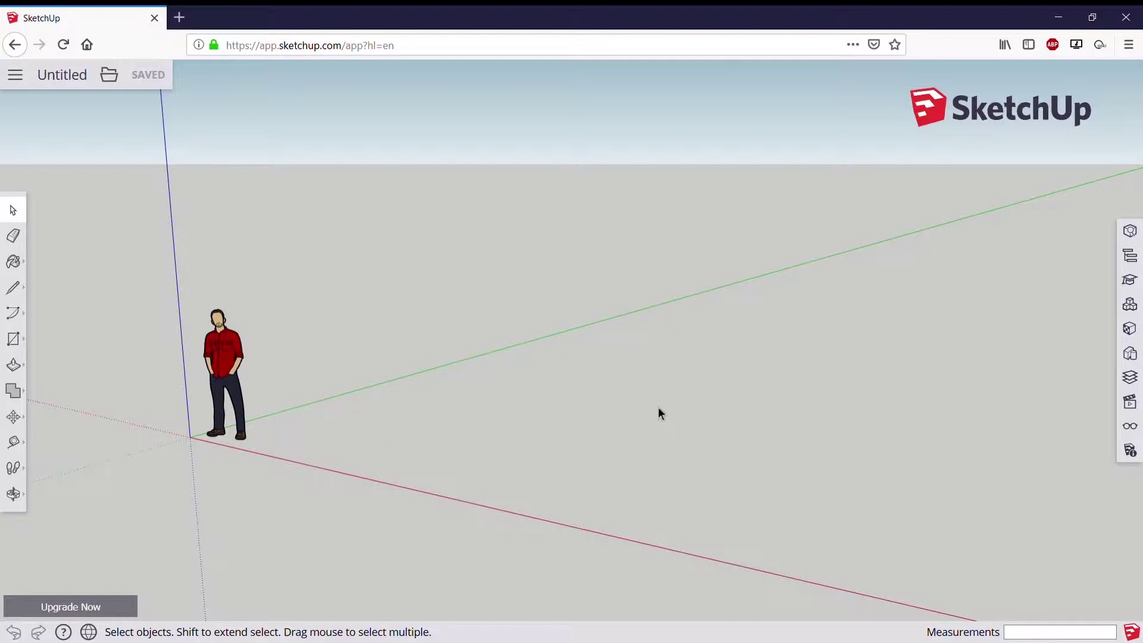
# Set Model Info length units to 0.0cm with 0.00 precision, then close the panel.
pyautogui.click(1130, 451)
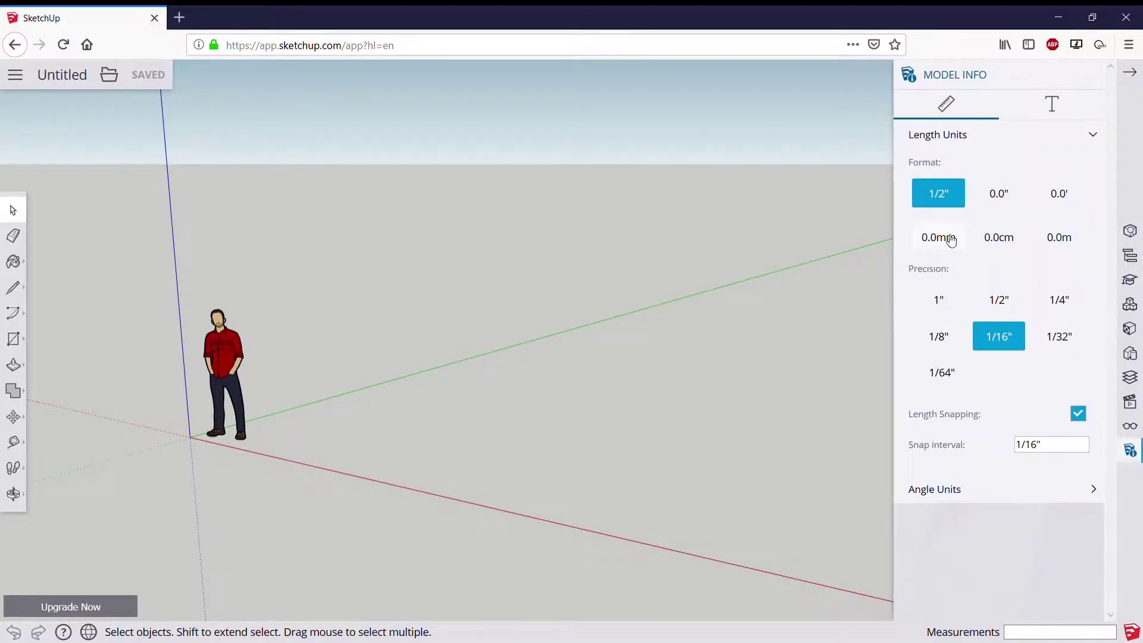
pyautogui.click(1000, 241)
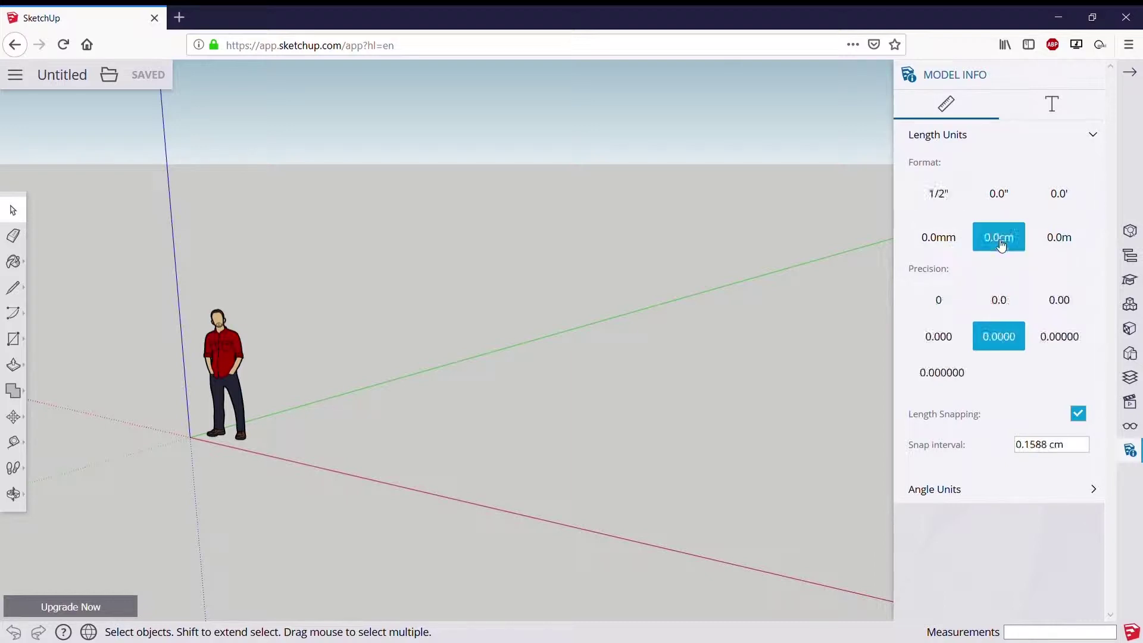
pyautogui.click(1058, 240)
pyautogui.click(1005, 246)
pyautogui.click(1066, 305)
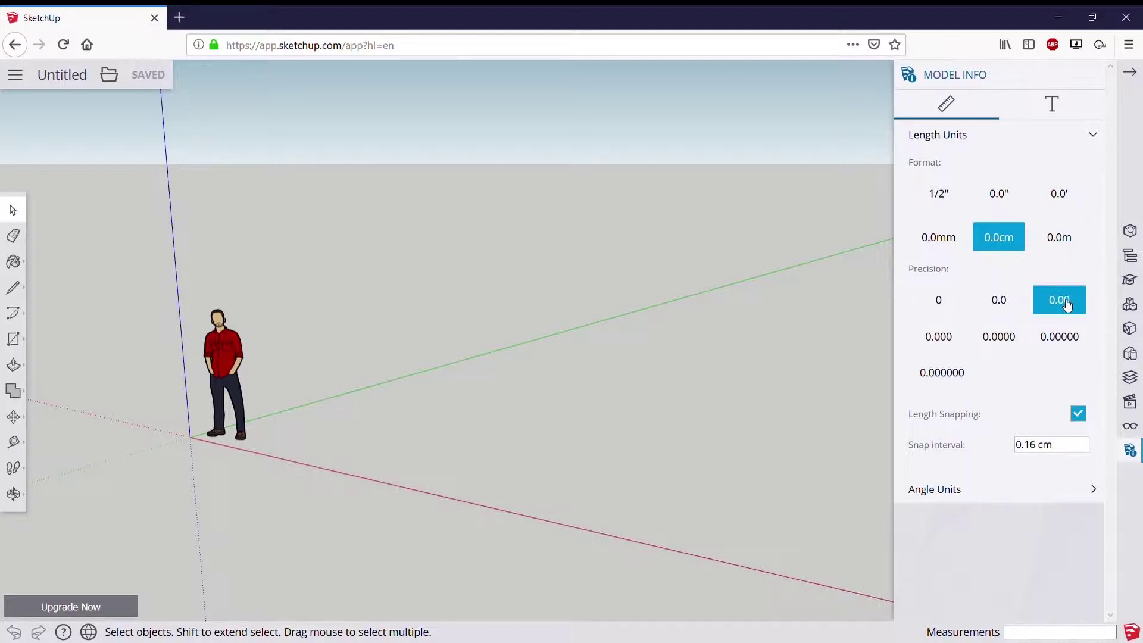
pyautogui.click(1046, 126)
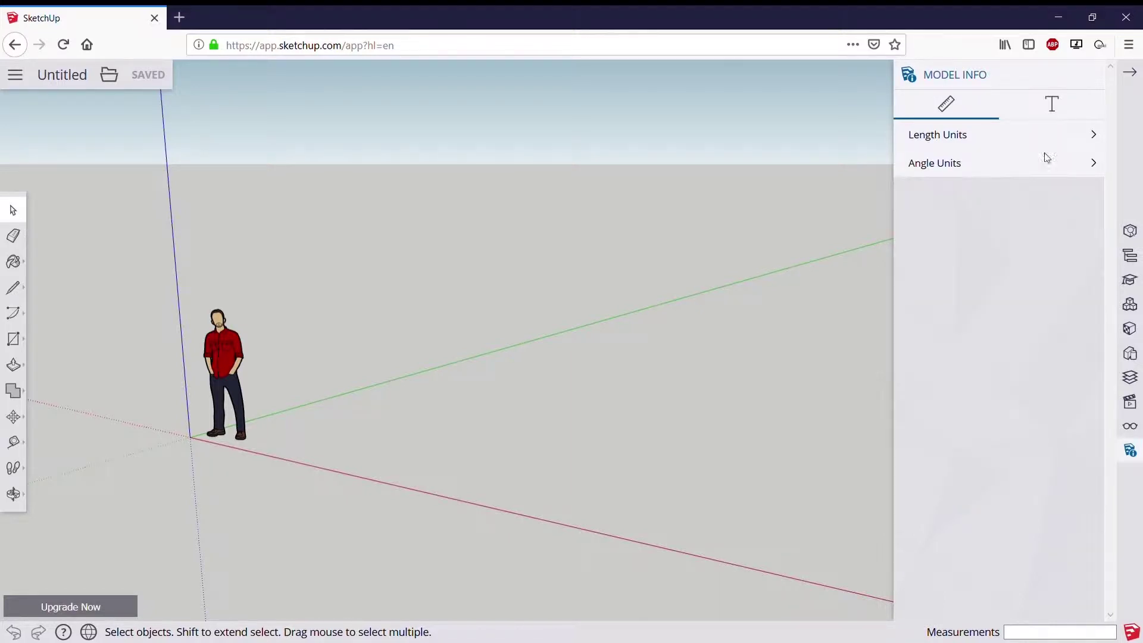
pyautogui.click(1130, 72)
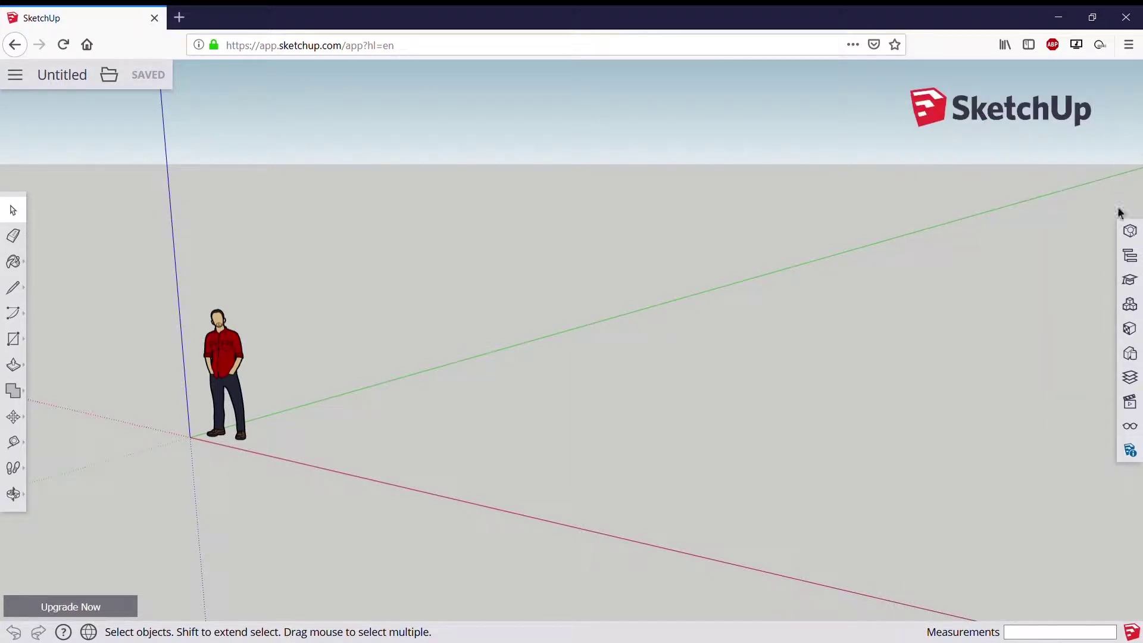
# Draw a roughly 713 × 1025 cm floor rectangle on the ground and orbit to inspect it.
pyautogui.click(18, 342)
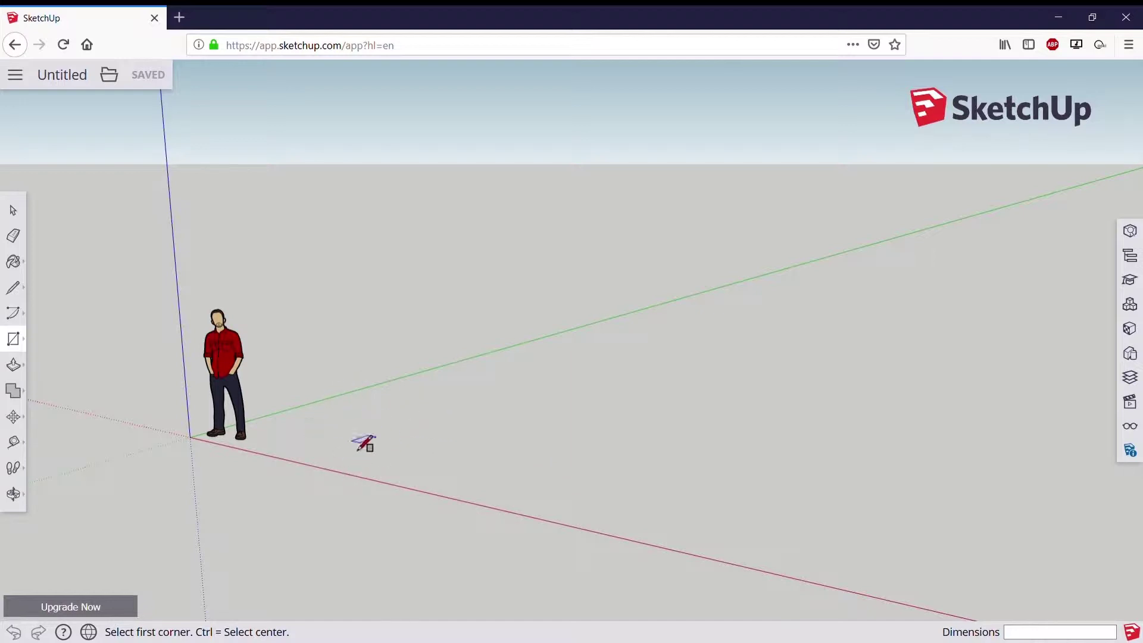
pyautogui.click(365, 455)
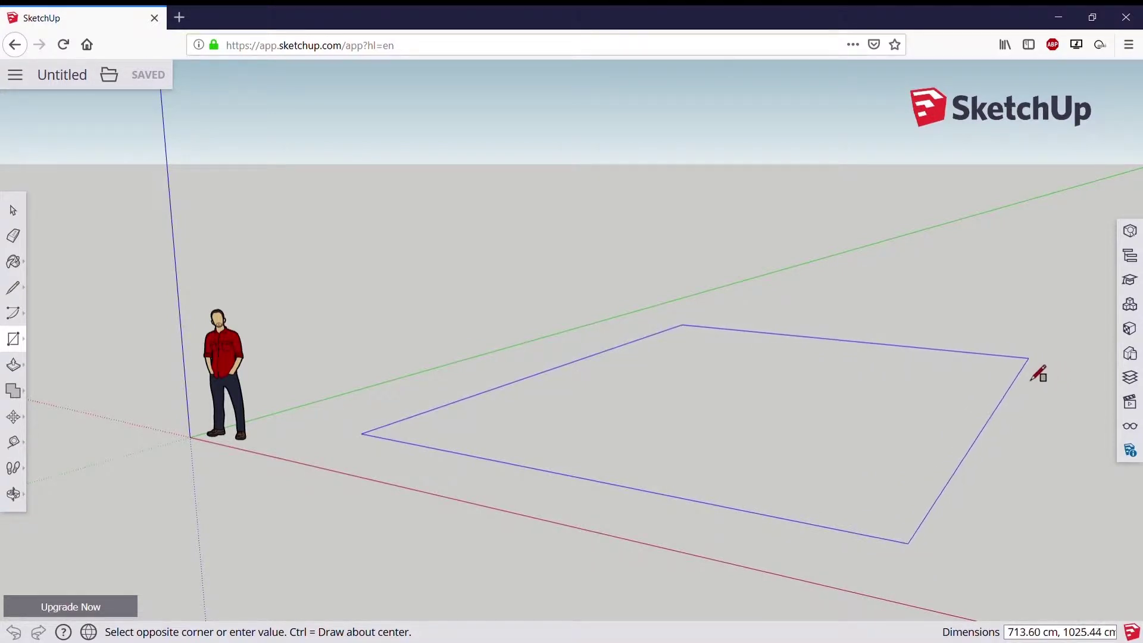
pyautogui.click(1030, 376)
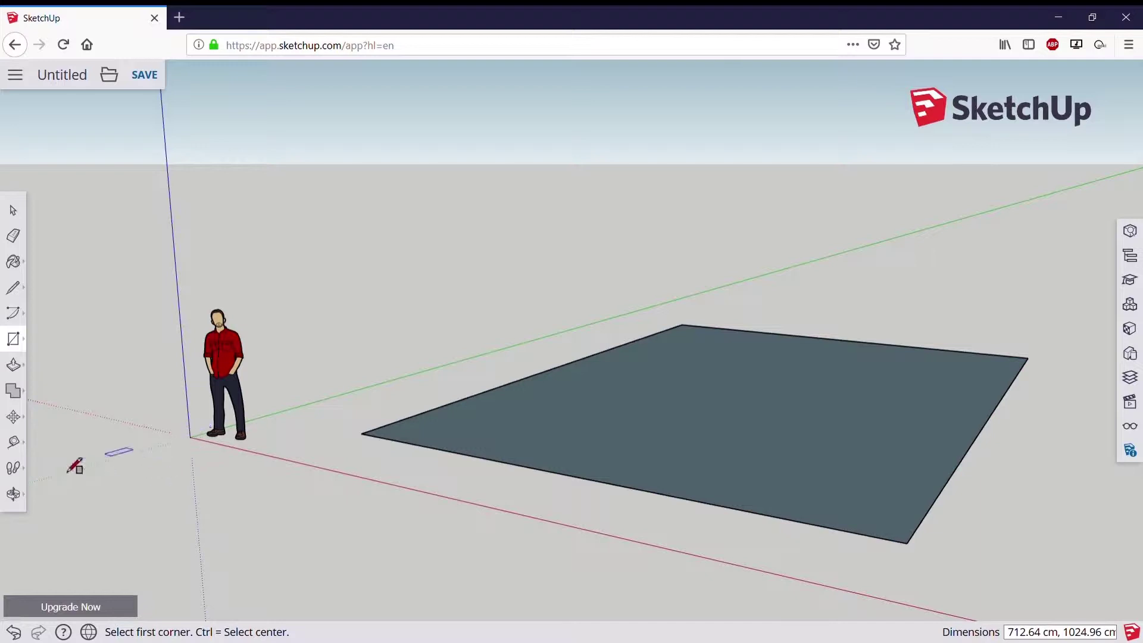
pyautogui.click(15, 494)
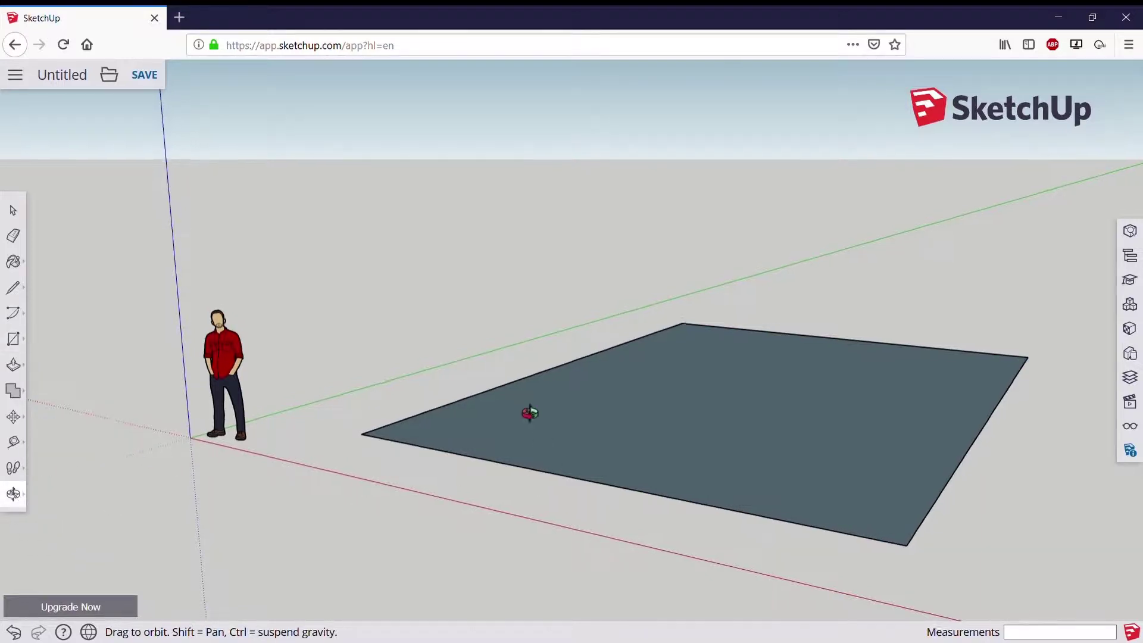
pyautogui.moveTo(529, 413)
pyautogui.mouseDown()
pyautogui.moveTo(712, 474)
pyautogui.moveTo(711, 513)
pyautogui.moveTo(482, 447)
pyautogui.moveTo(464, 351)
pyautogui.moveTo(801, 390)
pyautogui.moveTo(1040, 376)
pyautogui.moveTo(559, 470)
pyautogui.mouseUp()
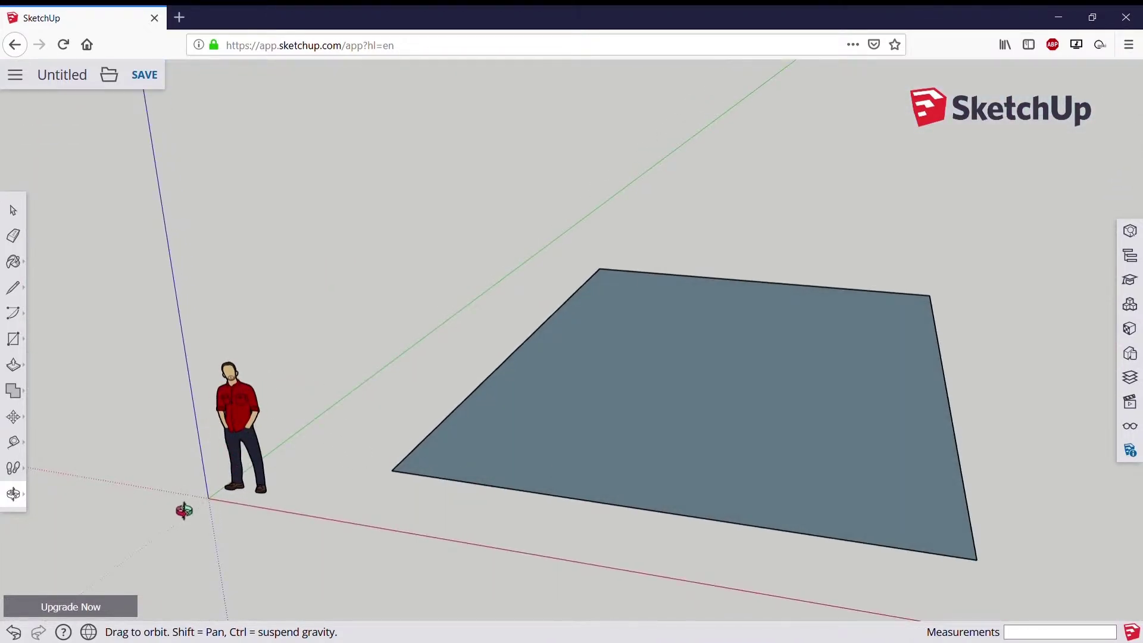
pyautogui.moveTo(194, 482)
pyautogui.mouseDown()
pyautogui.moveTo(493, 447)
pyautogui.moveTo(623, 359)
pyautogui.moveTo(582, 324)
pyautogui.moveTo(343, 374)
pyautogui.moveTo(194, 420)
pyautogui.moveTo(215, 449)
pyautogui.moveTo(357, 452)
pyautogui.moveTo(458, 396)
pyautogui.moveTo(538, 377)
pyautogui.moveTo(224, 436)
pyautogui.moveTo(53, 232)
pyautogui.mouseUp()
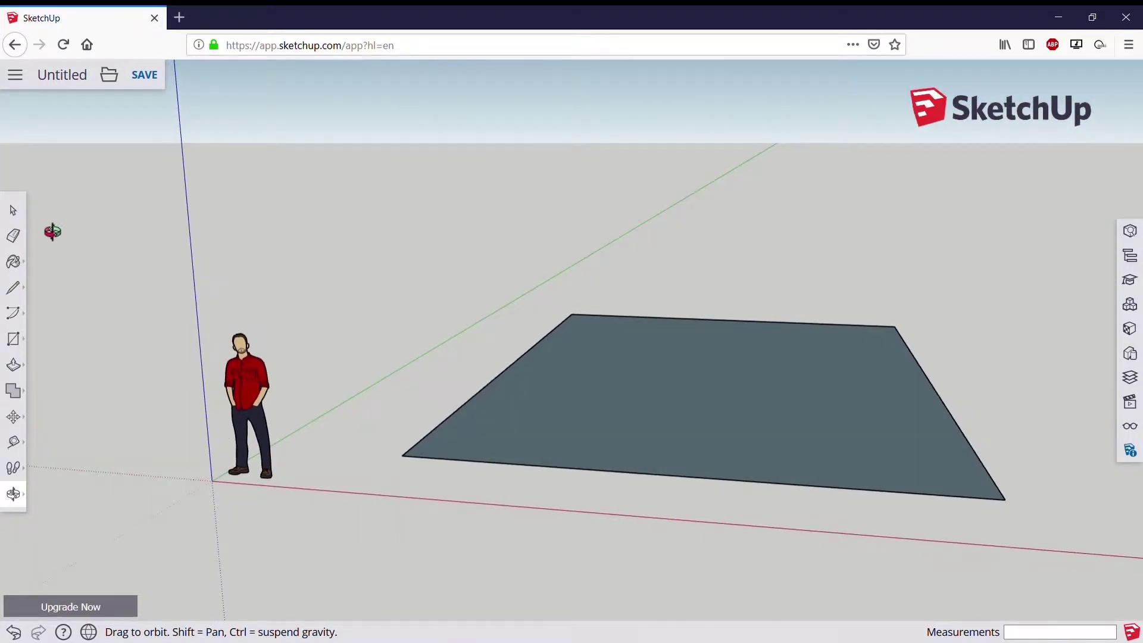
# Delete the human figure standing beside the floor rectangle.
pyautogui.click(13, 210)
pyautogui.click(251, 415)
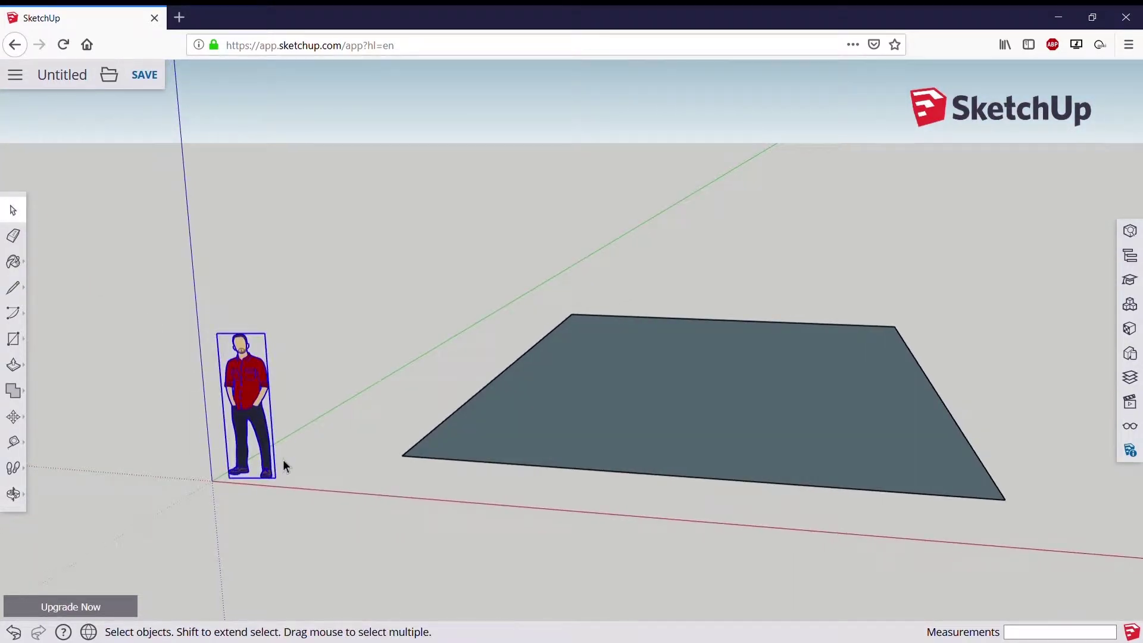
pyautogui.press('Delete')
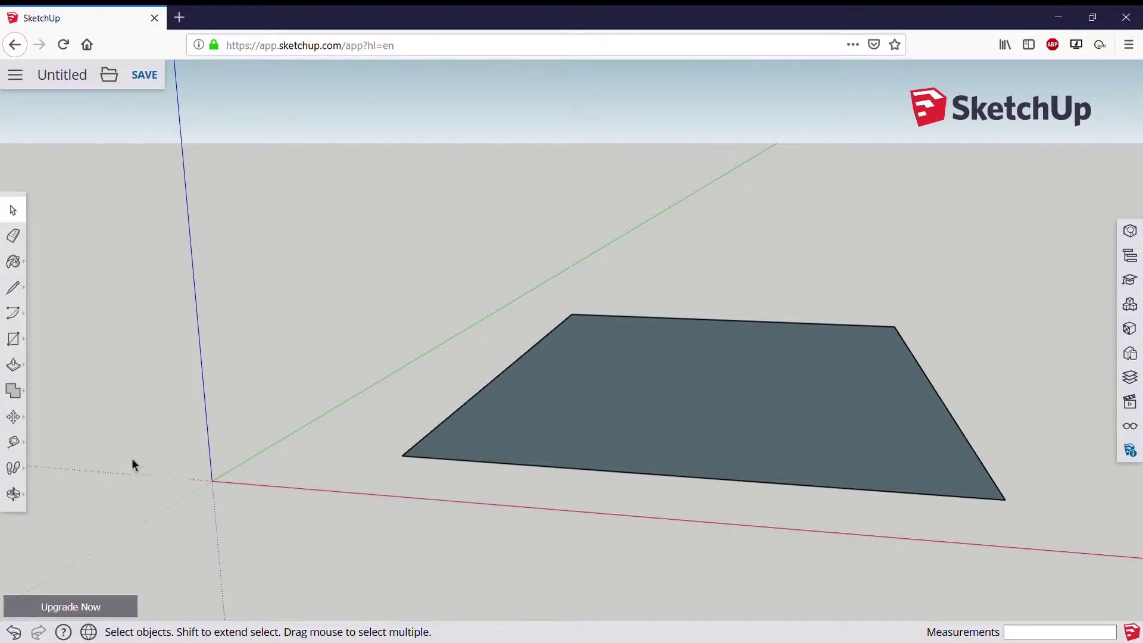
pyautogui.moveTo(132, 463)
pyautogui.mouseDown(button='middle')
pyautogui.moveTo(493, 477)
pyautogui.moveTo(507, 457)
pyautogui.moveTo(619, 437)
pyautogui.moveTo(548, 477)
pyautogui.moveTo(551, 428)
pyautogui.mouseUp(button='middle')
pyautogui.scroll(-2, 549, 334)
pyautogui.scroll(2, 573, 371)
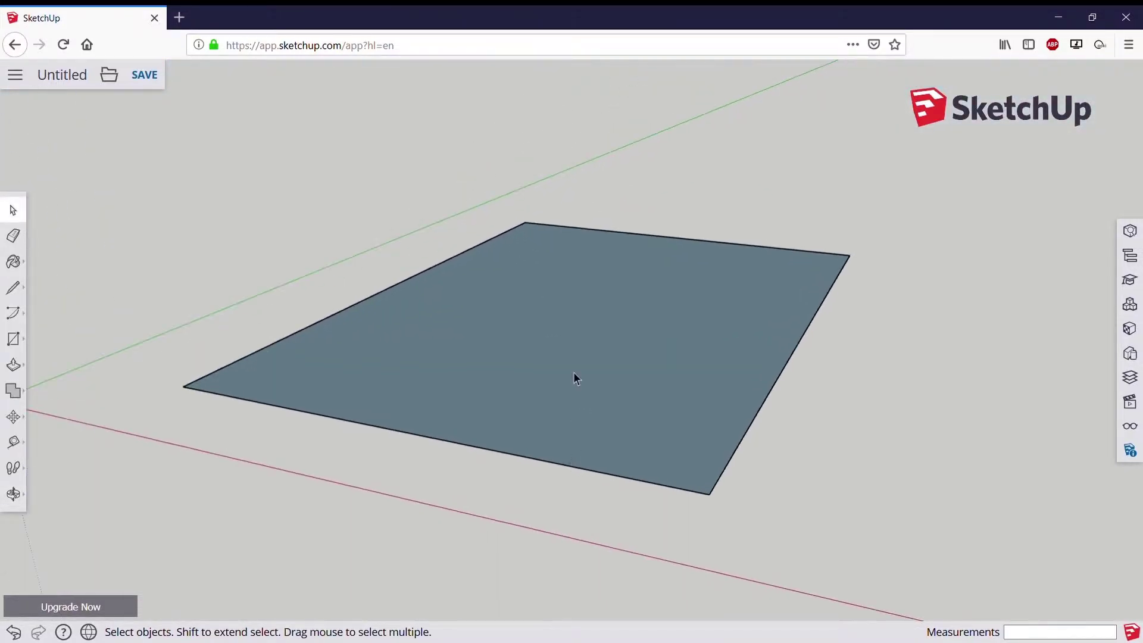
pyautogui.moveTo(573, 371)
pyautogui.mouseDown(button='middle')
pyautogui.moveTo(623, 387)
pyautogui.moveTo(623, 423)
pyautogui.moveTo(591, 403)
pyautogui.moveTo(515, 452)
pyautogui.mouseUp(button='middle')
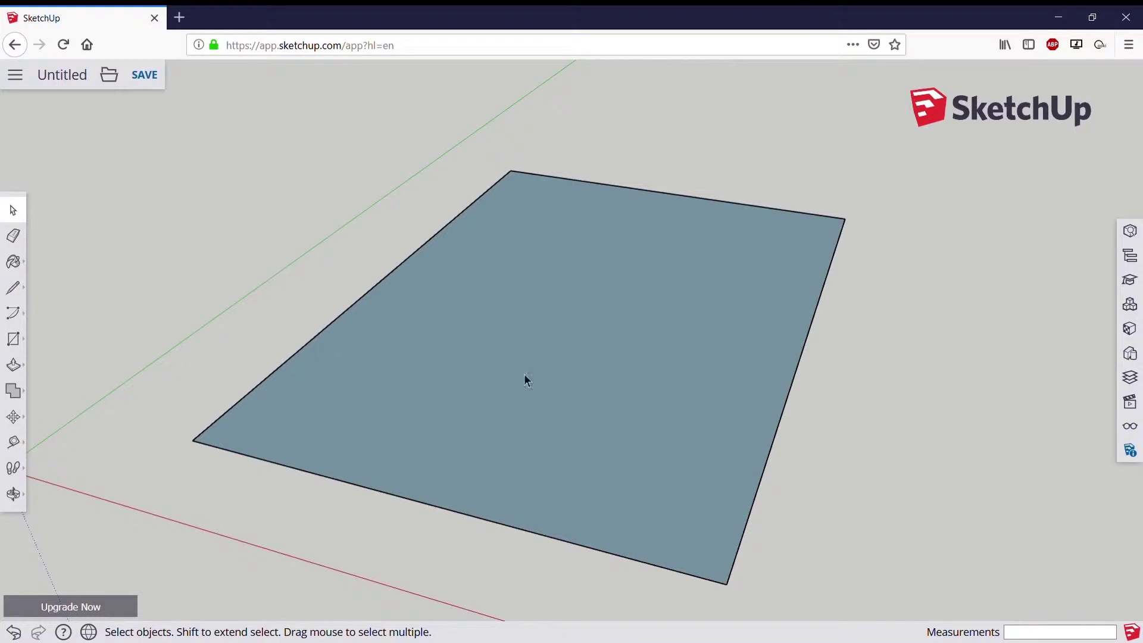
# Move the rectangle's right edge twice to make the floor nearly square.
pyautogui.click(13, 416)
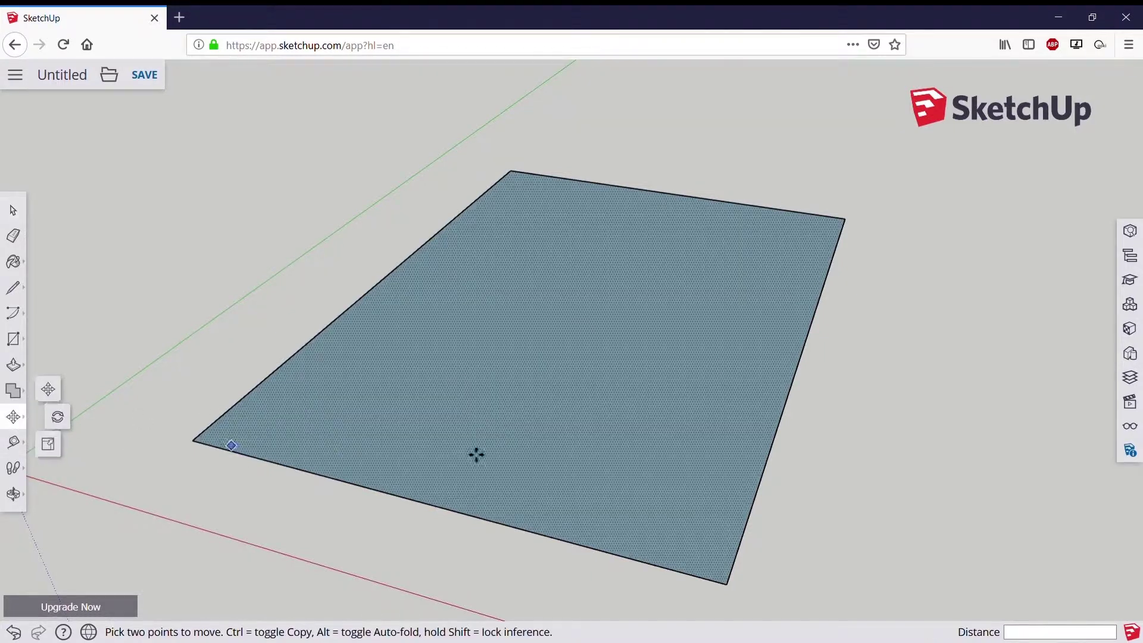
pyautogui.click(792, 381)
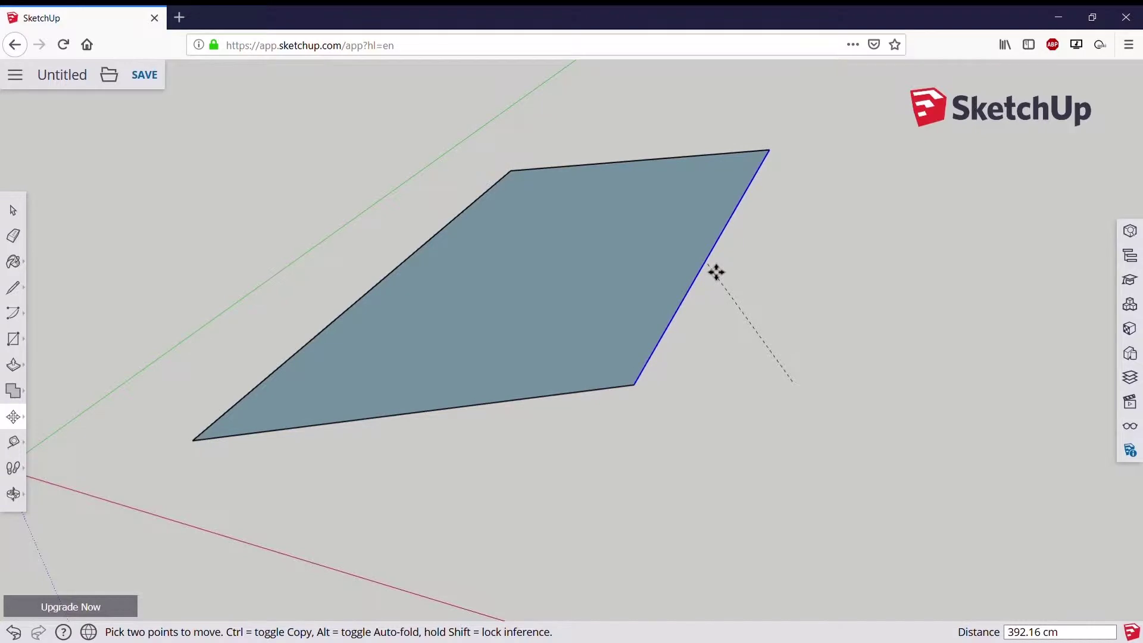
pyautogui.click(716, 272)
pyautogui.moveTo(610, 500)
pyautogui.mouseDown(button='middle')
pyautogui.moveTo(745, 291)
pyautogui.moveTo(722, 402)
pyautogui.moveTo(860, 258)
pyautogui.moveTo(816, 294)
pyautogui.moveTo(681, 456)
pyautogui.moveTo(688, 462)
pyautogui.mouseUp(button='middle')
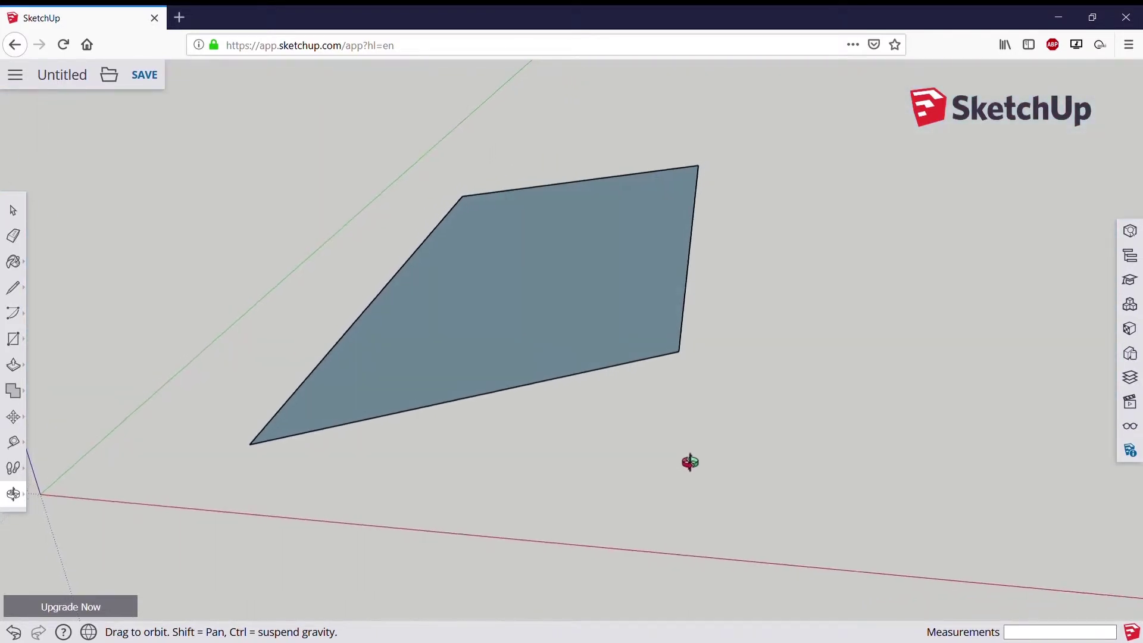
pyautogui.press('m')
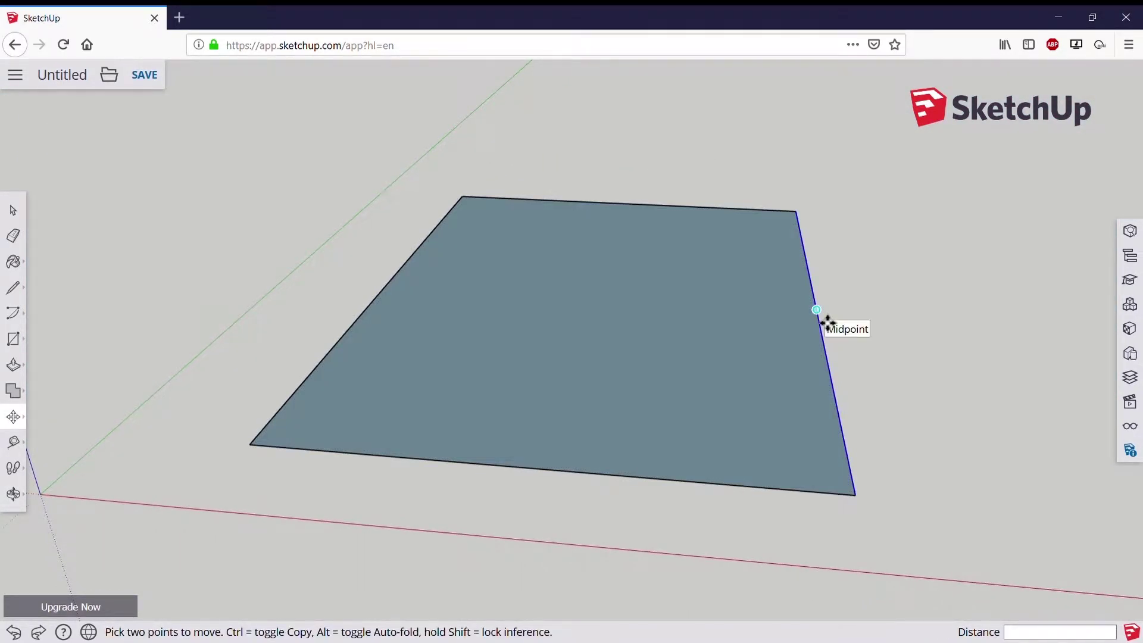
pyautogui.click(833, 382)
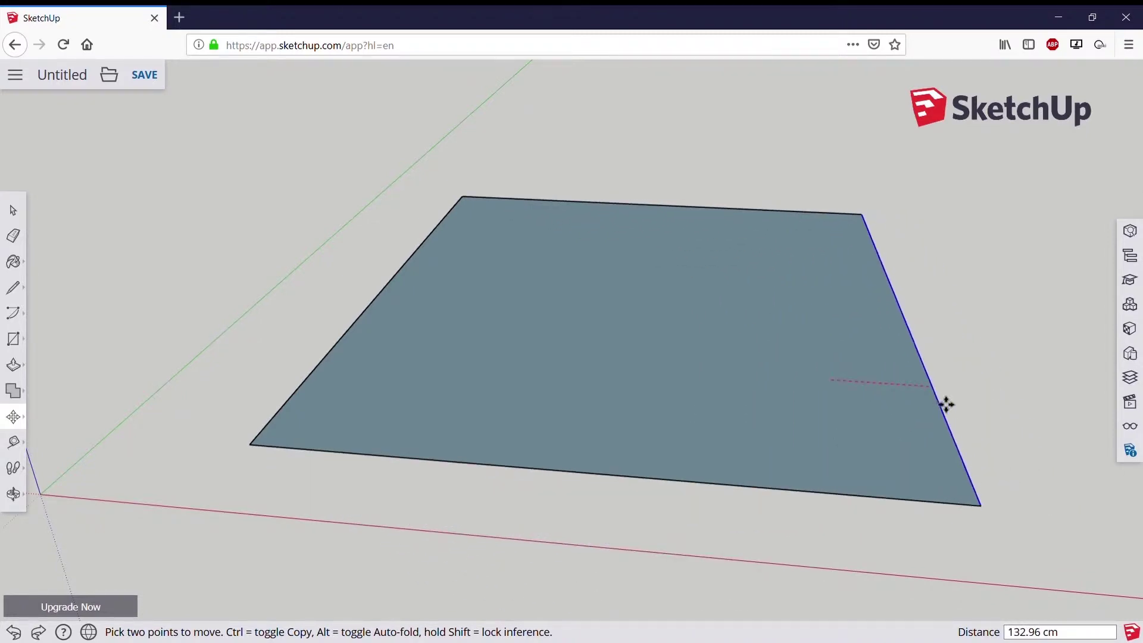
pyautogui.click(957, 401)
pyautogui.moveTo(628, 342)
pyautogui.mouseDown(button='middle')
pyautogui.moveTo(714, 523)
pyautogui.moveTo(602, 487)
pyautogui.moveTo(602, 382)
pyautogui.moveTo(592, 469)
pyautogui.moveTo(782, 272)
pyautogui.moveTo(686, 398)
pyautogui.moveTo(653, 263)
pyautogui.moveTo(544, 416)
pyautogui.moveTo(373, 520)
pyautogui.mouseUp(button='middle')
pyautogui.scroll(-2, 602, 383)
pyautogui.scroll(2, 602, 386)
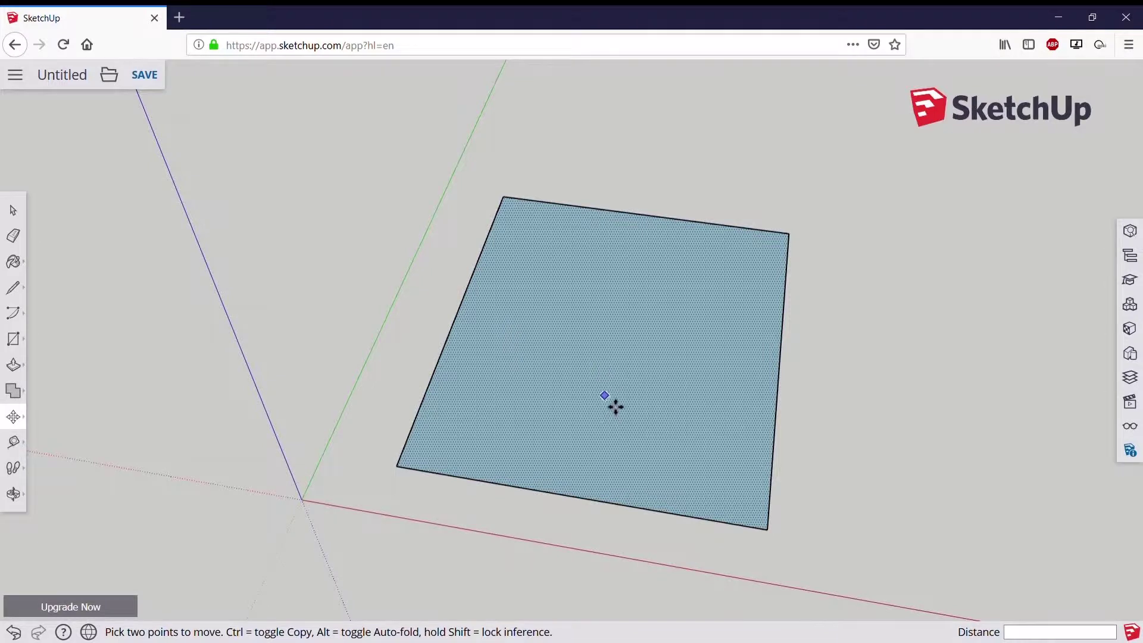
pyautogui.moveTo(616, 407)
pyautogui.mouseDown(button='middle')
pyautogui.moveTo(783, 334)
pyautogui.moveTo(678, 133)
pyautogui.moveTo(479, 348)
pyautogui.mouseUp(button='middle')
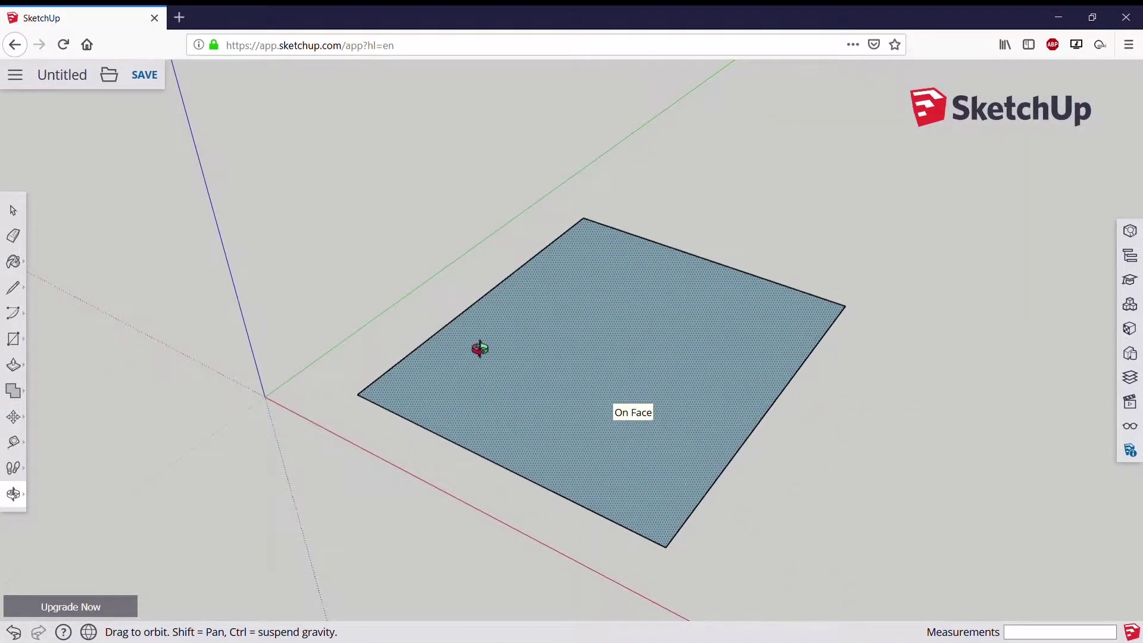
pyautogui.press('m')
pyautogui.scroll(2, 629, 350)
pyautogui.scroll(1, 630, 352)
pyautogui.scroll(-3, 629, 352)
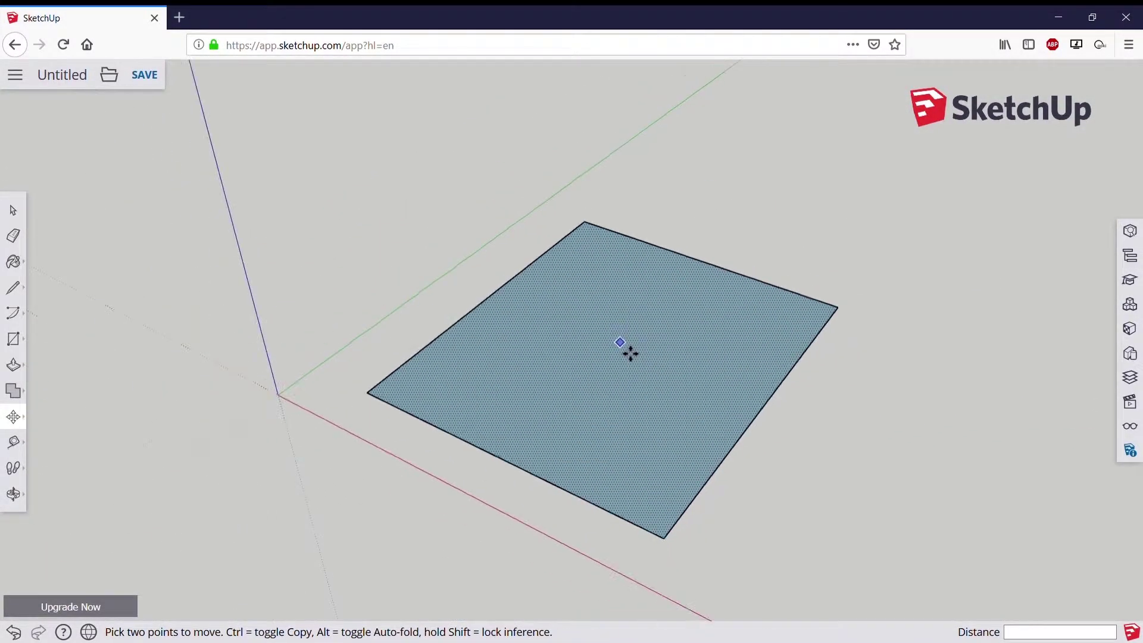
pyautogui.scroll(1, 630, 352)
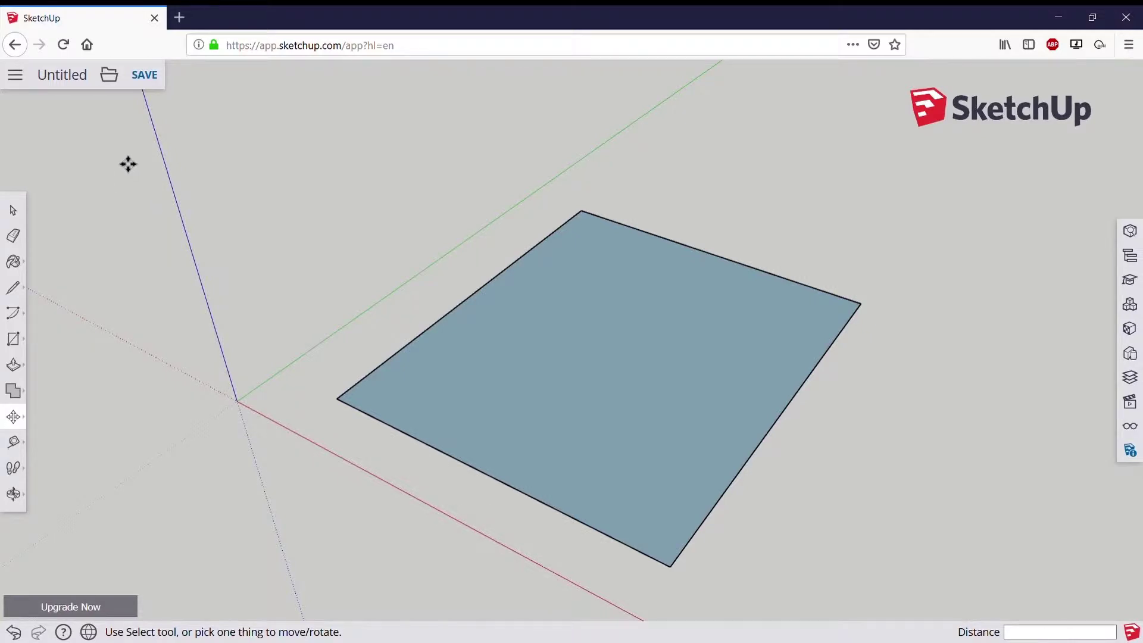
pyautogui.scroll(-2, 128, 164)
pyautogui.scroll(-2, 128, 164)
pyautogui.scroll(-2, 128, 165)
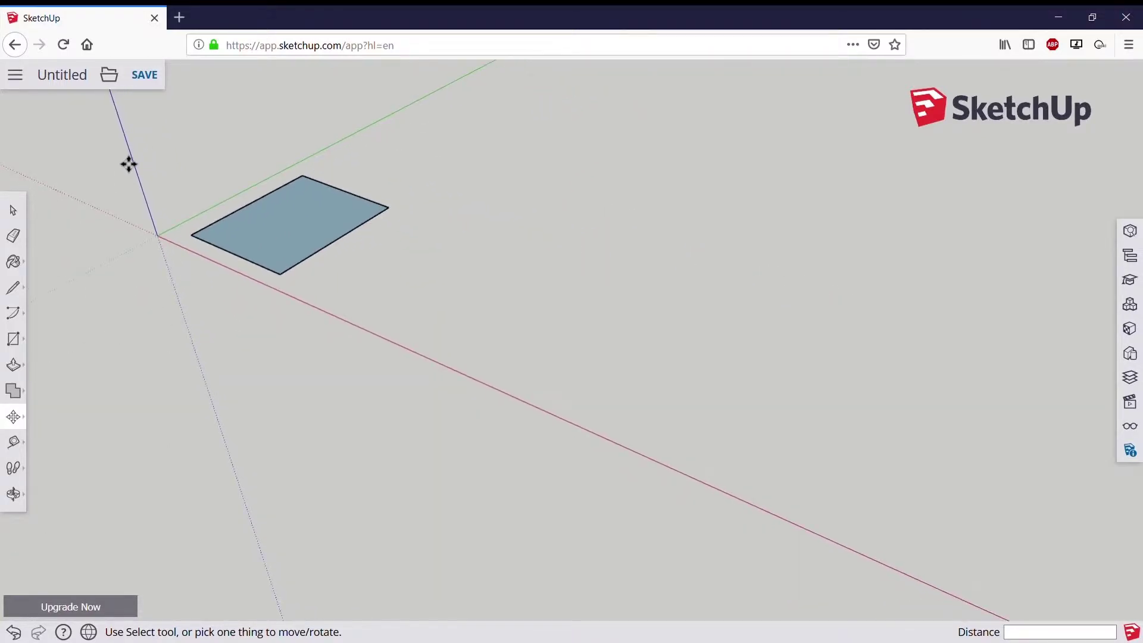
pyautogui.scroll(2, 128, 164)
pyautogui.scroll(-2, 128, 164)
pyautogui.scroll(1, 128, 164)
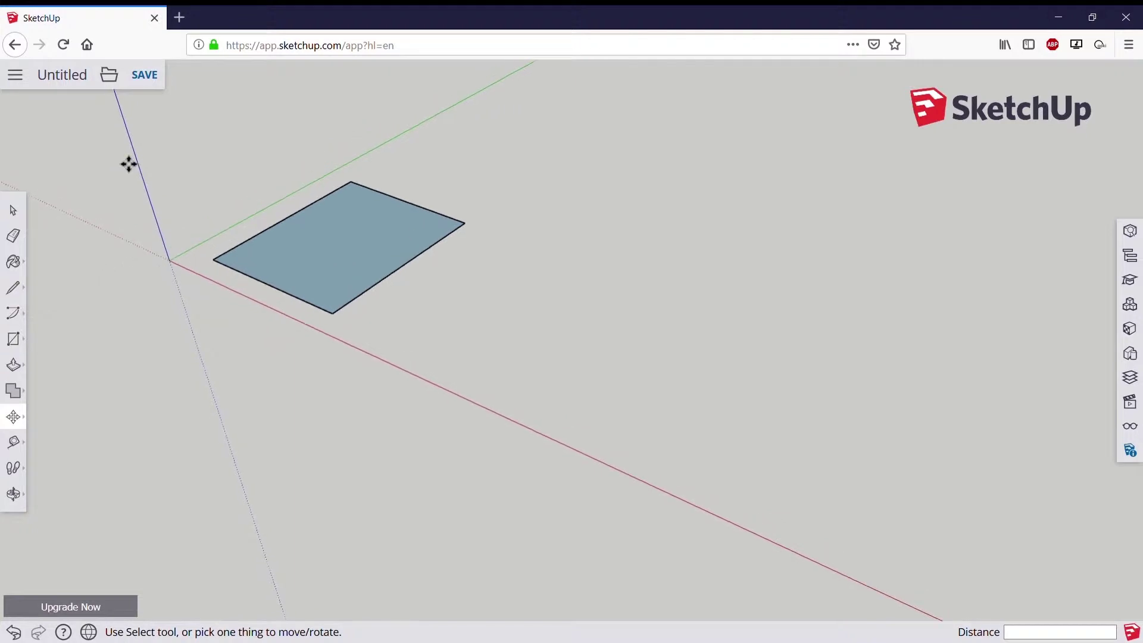
pyautogui.scroll(1, 128, 165)
pyautogui.scroll(2, 128, 164)
pyautogui.scroll(2, 128, 164)
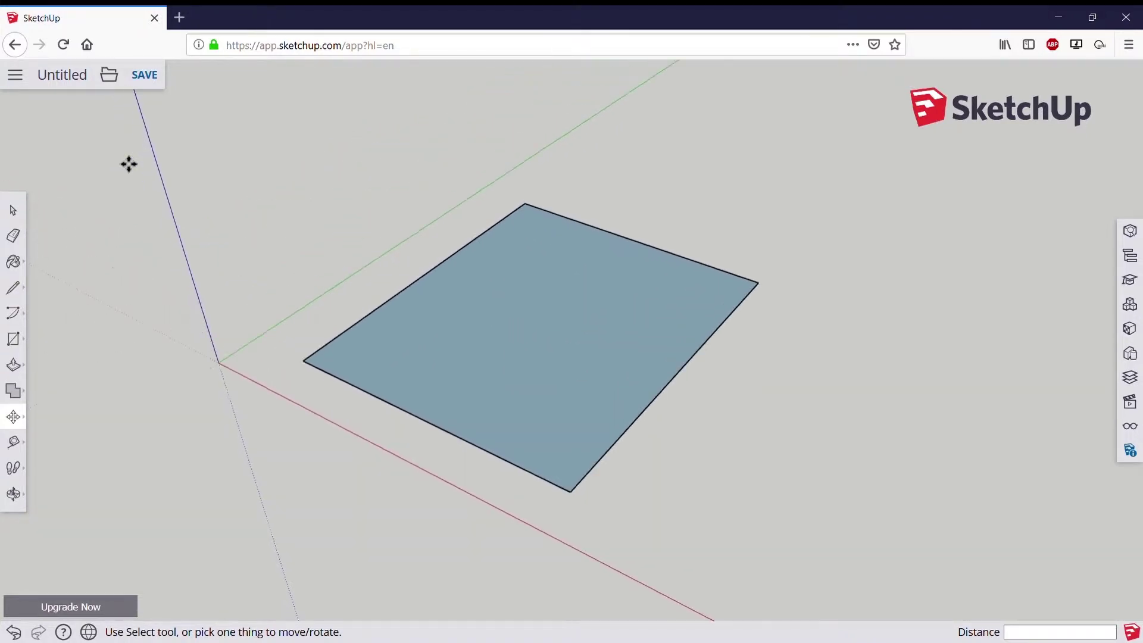
pyautogui.scroll(2, 128, 165)
pyautogui.scroll(2, 128, 164)
pyautogui.scroll(1, 128, 164)
pyautogui.scroll(-3, 128, 164)
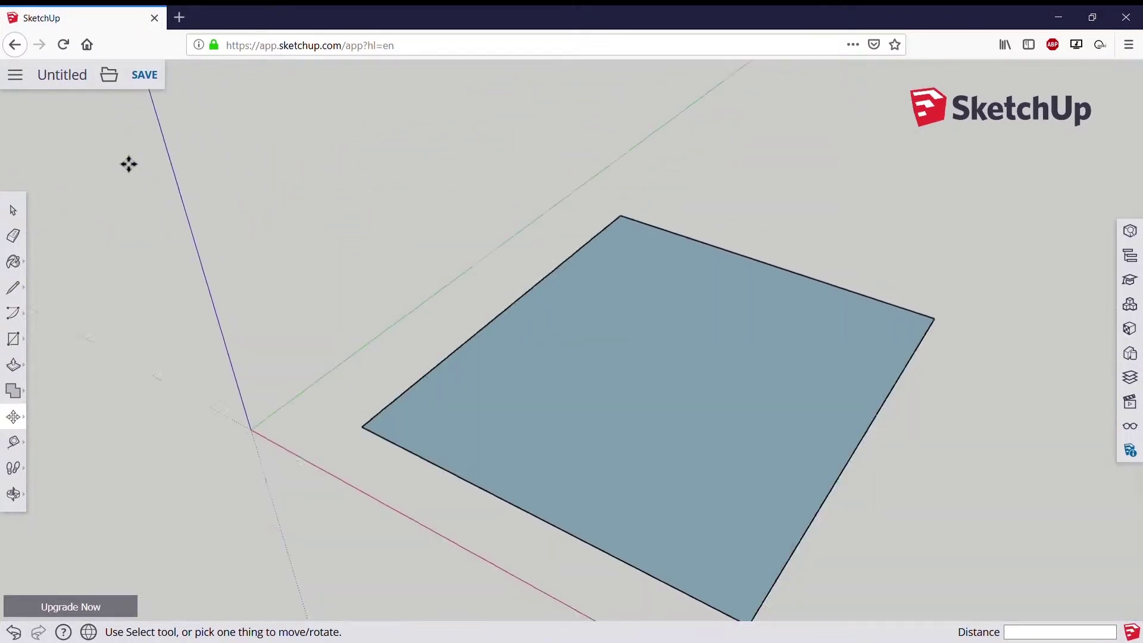
pyautogui.scroll(-2, 128, 164)
pyautogui.scroll(1, 128, 165)
pyautogui.scroll(2, 128, 164)
pyautogui.scroll(-1, 128, 165)
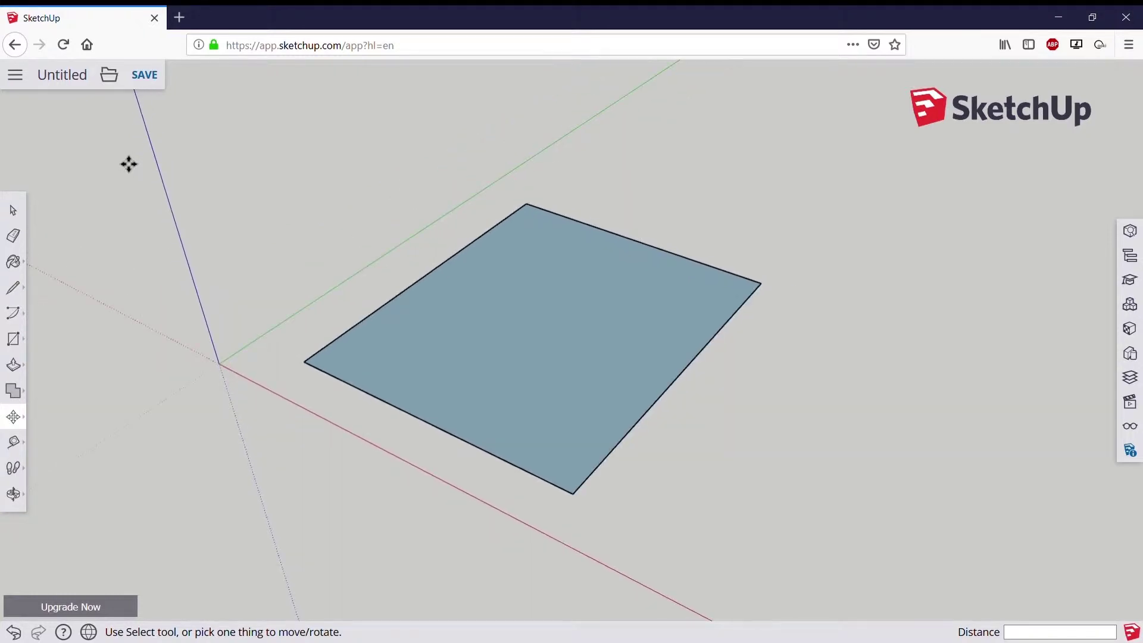
pyautogui.scroll(2, 742, 319)
pyautogui.scroll(-3, 757, 308)
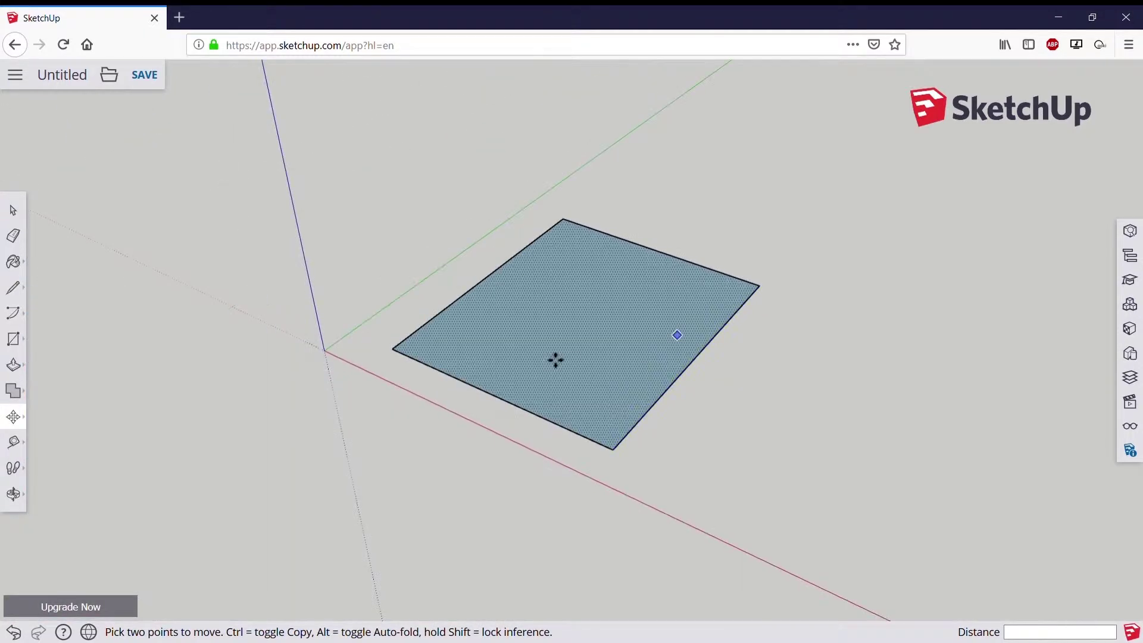
pyautogui.scroll(2, 378, 347)
pyautogui.scroll(2, 416, 360)
pyautogui.scroll(-3, 416, 360)
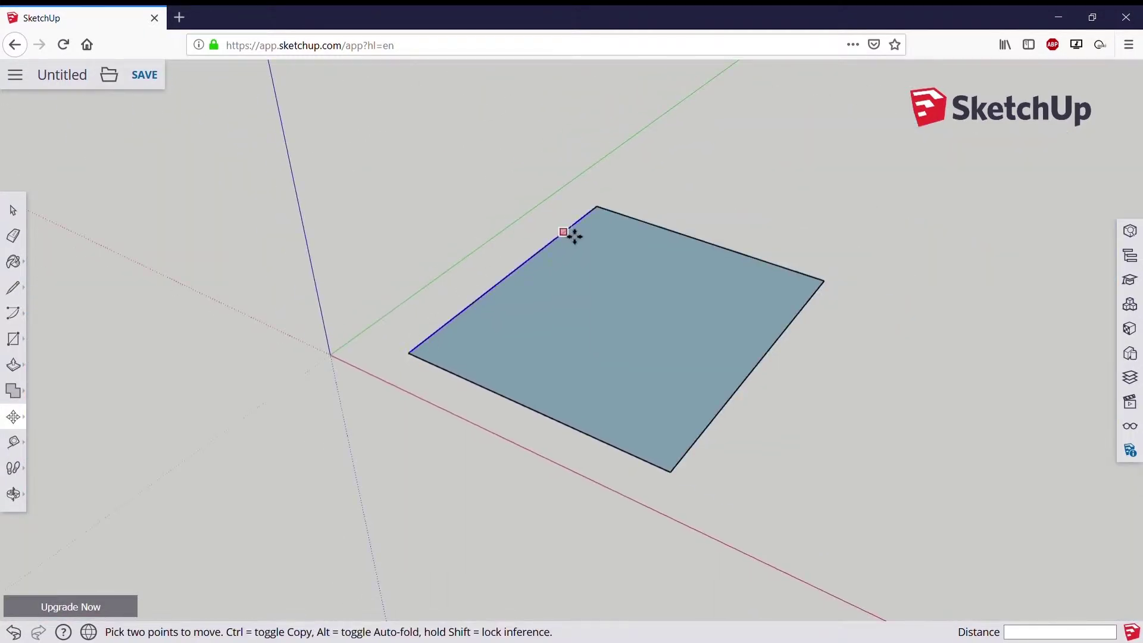
pyautogui.scroll(2, 592, 220)
pyautogui.scroll(4, 591, 219)
pyautogui.scroll(-5, 592, 220)
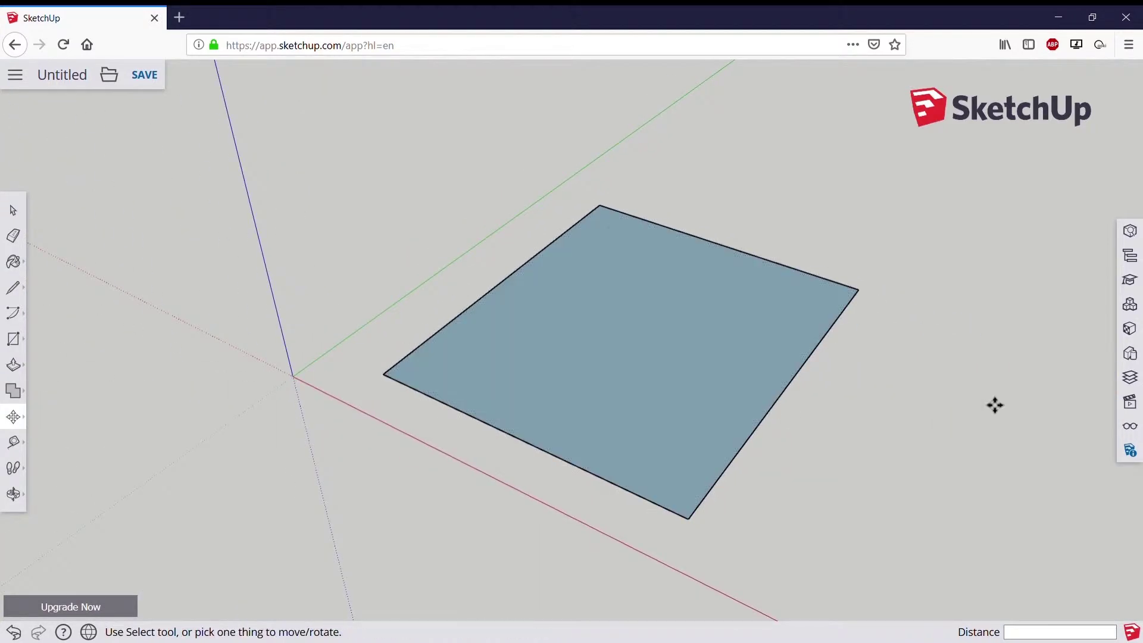
pyautogui.scroll(-1, 1058, 388)
pyautogui.scroll(-2, 1059, 388)
pyautogui.scroll(-1, 357, 443)
pyautogui.scroll(-1, 224, 448)
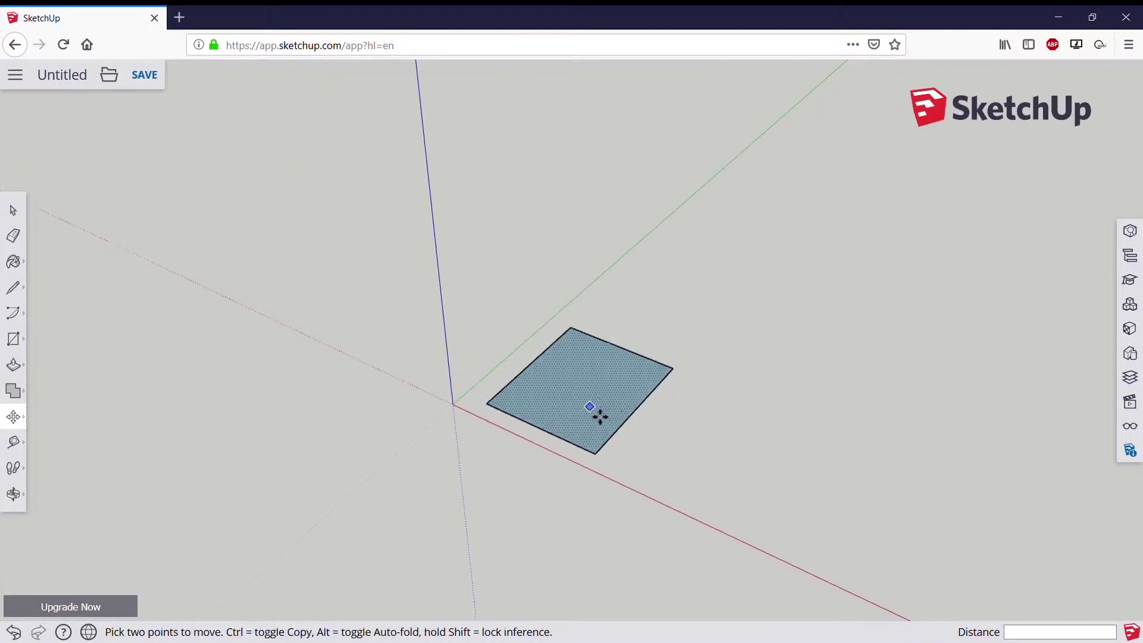
pyautogui.scroll(3, 599, 417)
pyautogui.scroll(2, 607, 408)
pyautogui.moveTo(577, 421)
pyautogui.mouseDown(button='middle')
pyautogui.moveTo(704, 339)
pyautogui.moveTo(607, 463)
pyautogui.mouseUp(button='middle')
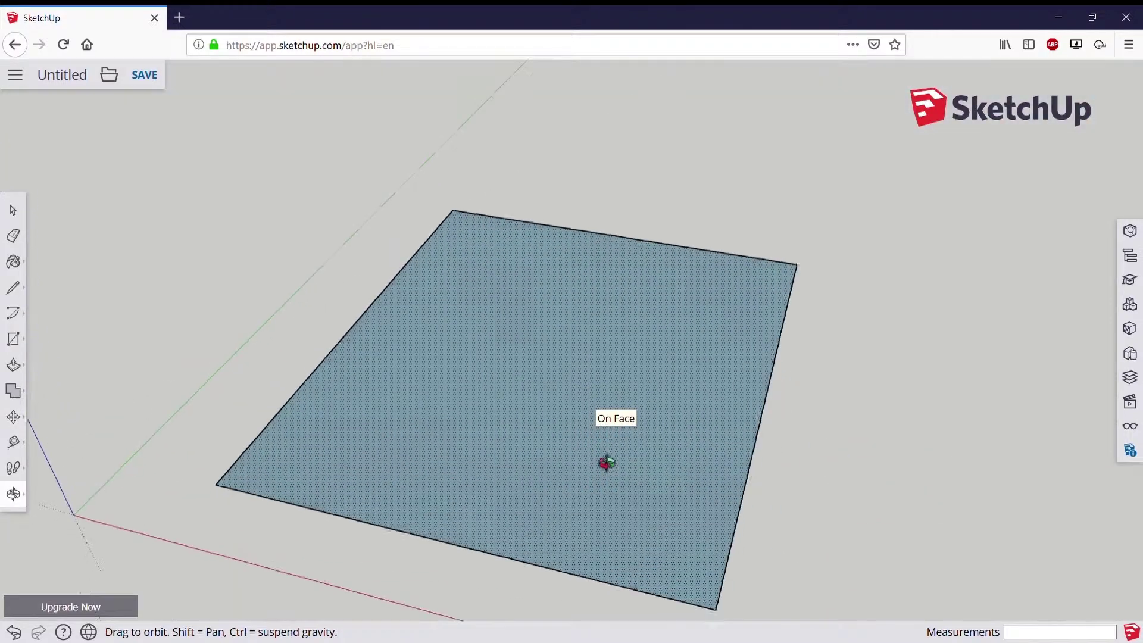
pyautogui.press('m')
pyautogui.scroll(-1, 602, 377)
pyautogui.scroll(2, 653, 367)
pyautogui.scroll(1, 652, 367)
pyautogui.press('Escape')
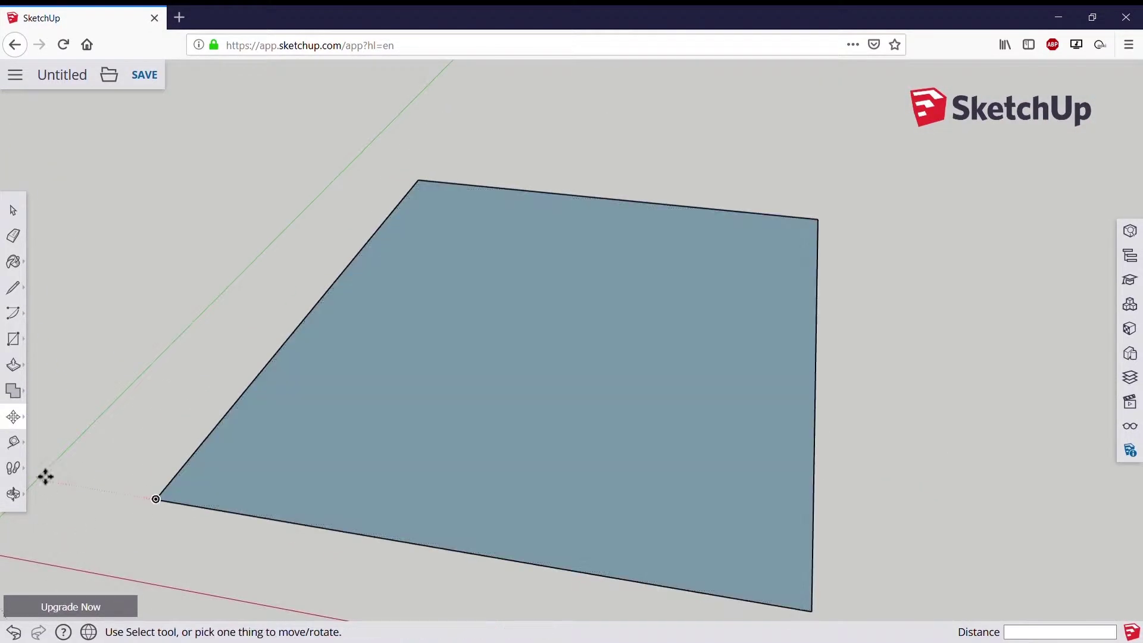
pyautogui.click(16, 497)
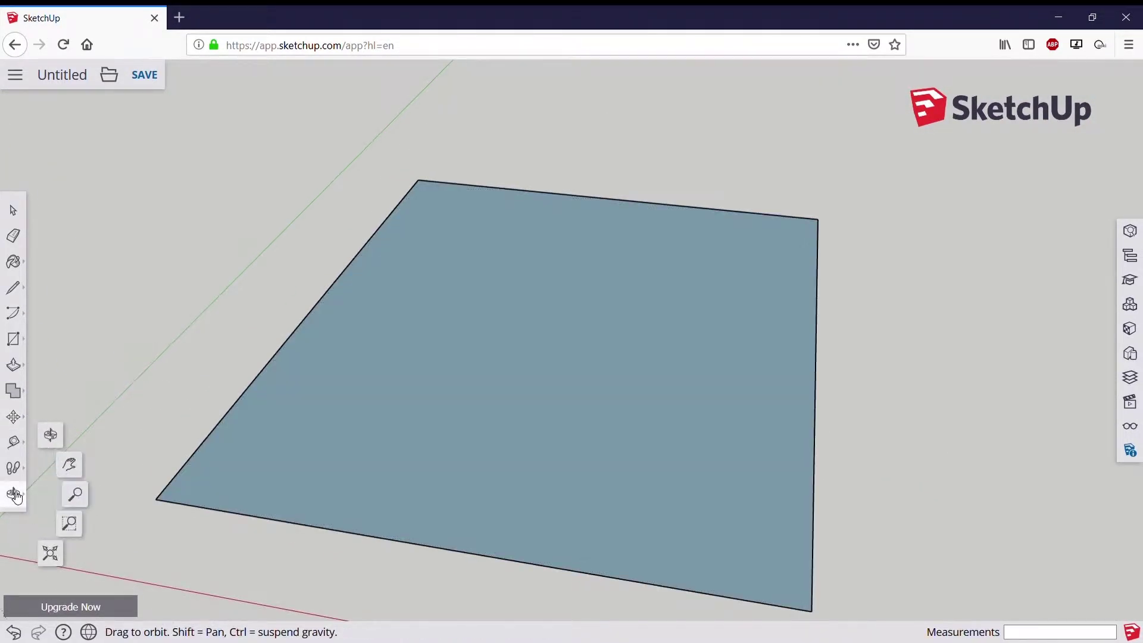
pyautogui.click(70, 465)
pyautogui.moveTo(467, 431)
pyautogui.mouseDown()
pyautogui.moveTo(505, 354)
pyautogui.moveTo(516, 387)
pyautogui.moveTo(499, 398)
pyautogui.mouseUp()
pyautogui.click(18, 495)
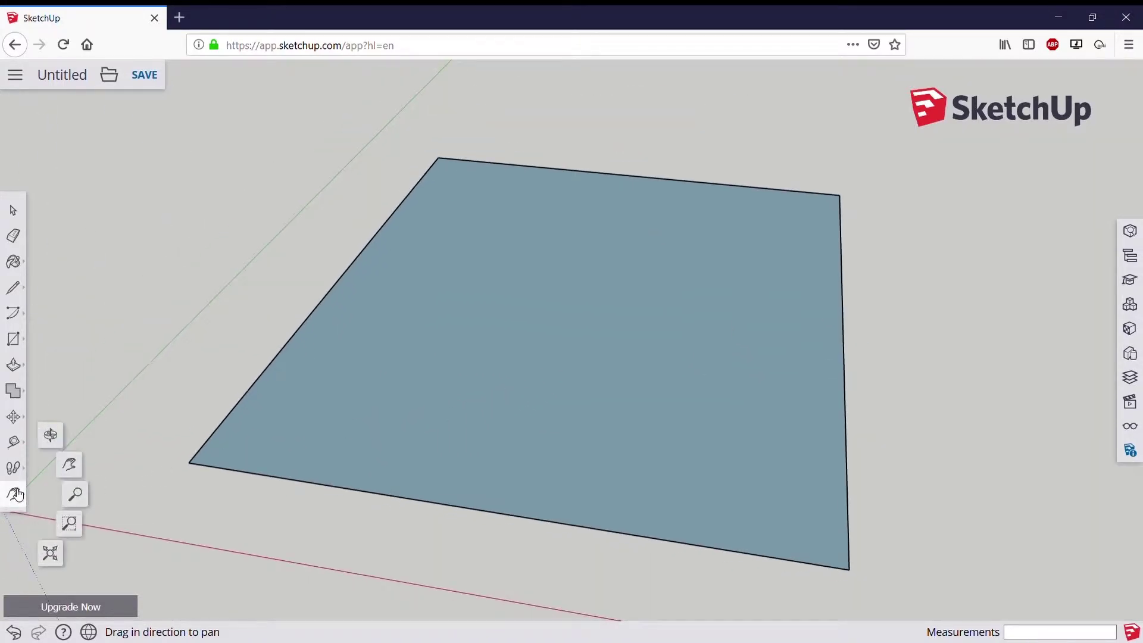
pyautogui.click(69, 522)
pyautogui.moveTo(594, 330)
pyautogui.mouseDown()
pyautogui.moveTo(592, 484)
pyautogui.moveTo(565, 246)
pyautogui.moveTo(582, 477)
pyautogui.moveTo(457, 455)
pyautogui.mouseUp()
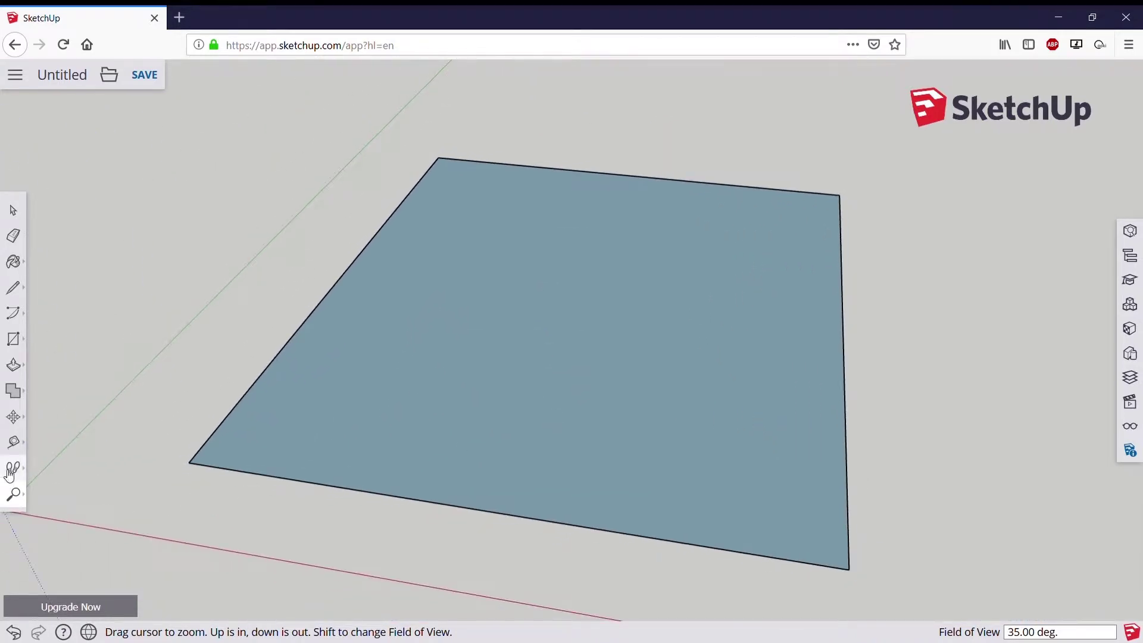
# Draw the first room rectangle from the square's lower-left corner.
pyautogui.click(13, 338)
pyautogui.press('o')
pyautogui.moveTo(186, 409)
pyautogui.mouseDown()
pyautogui.moveTo(571, 382)
pyautogui.moveTo(569, 426)
pyautogui.mouseUp()
pyautogui.press('r')
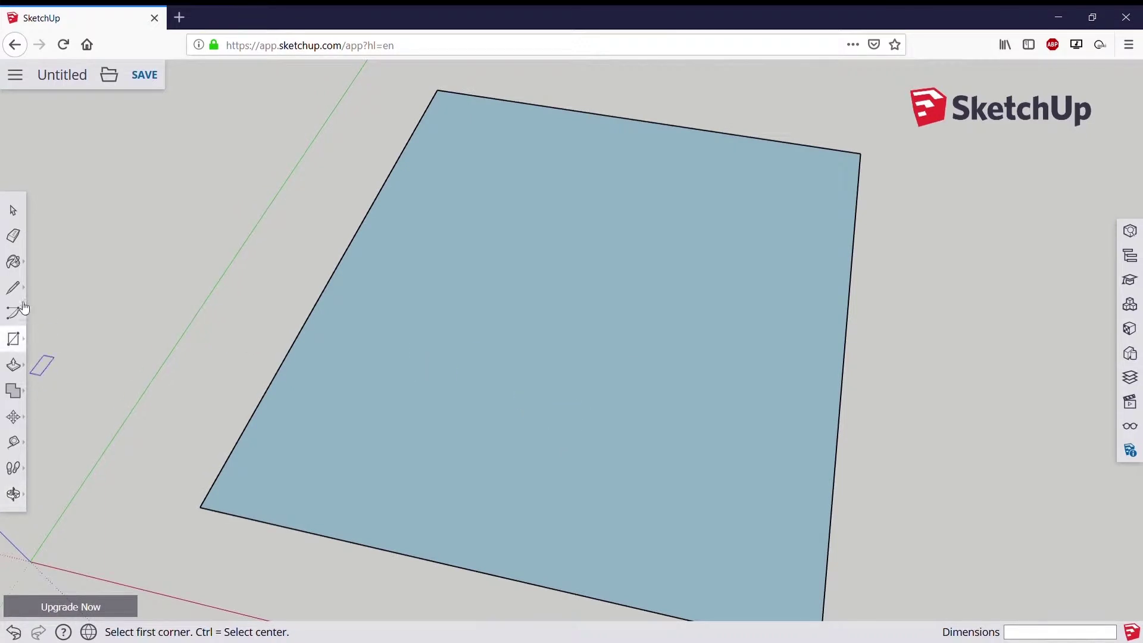
pyautogui.scroll(-2, 563, 282)
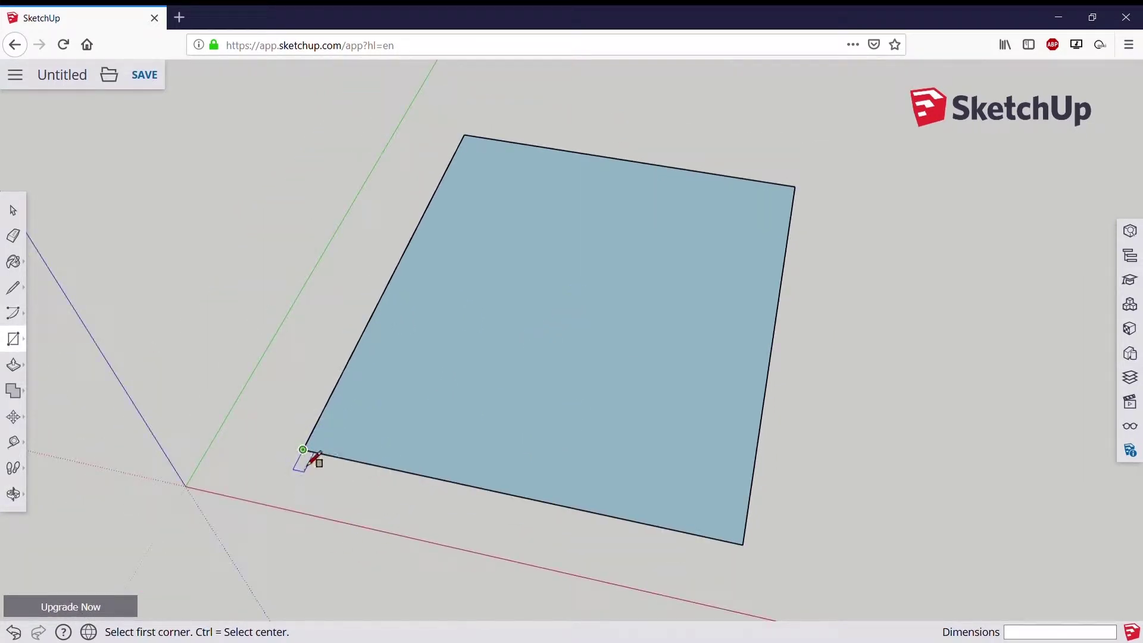
pyautogui.click(308, 463)
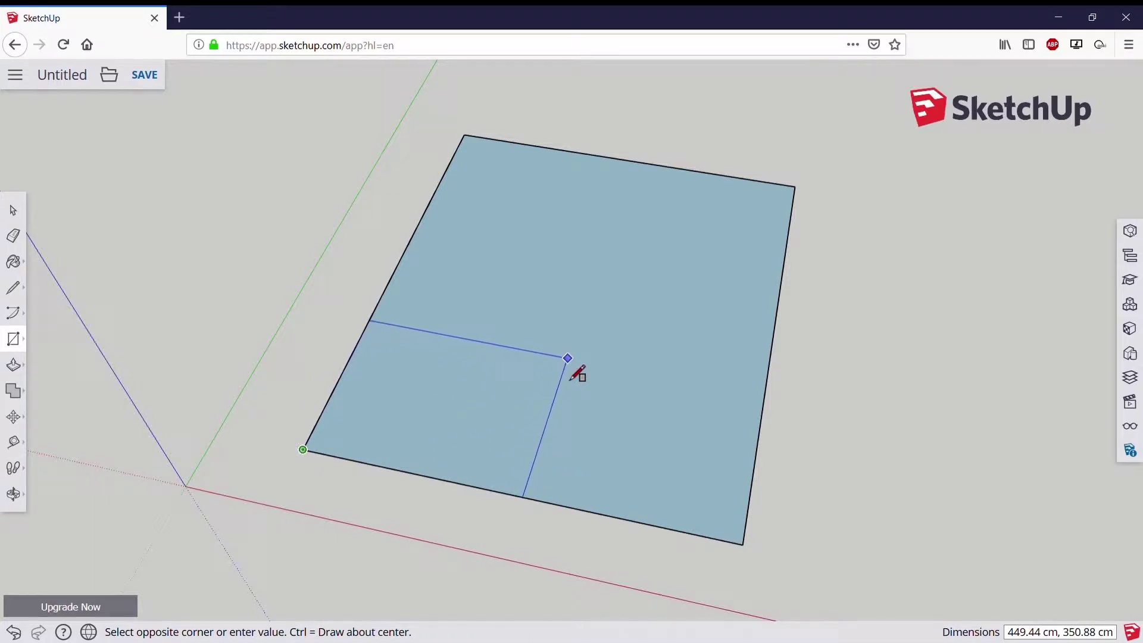
pyautogui.click(569, 359)
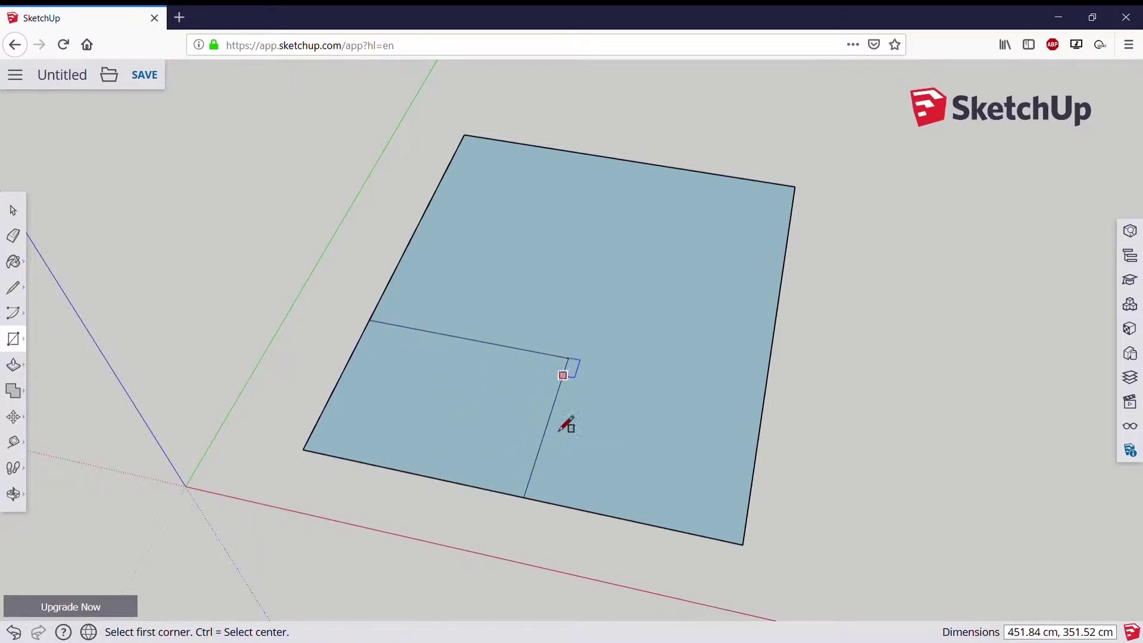
# Add the small lower-right room, the middle front room and the right-side room.
pyautogui.click(743, 544)
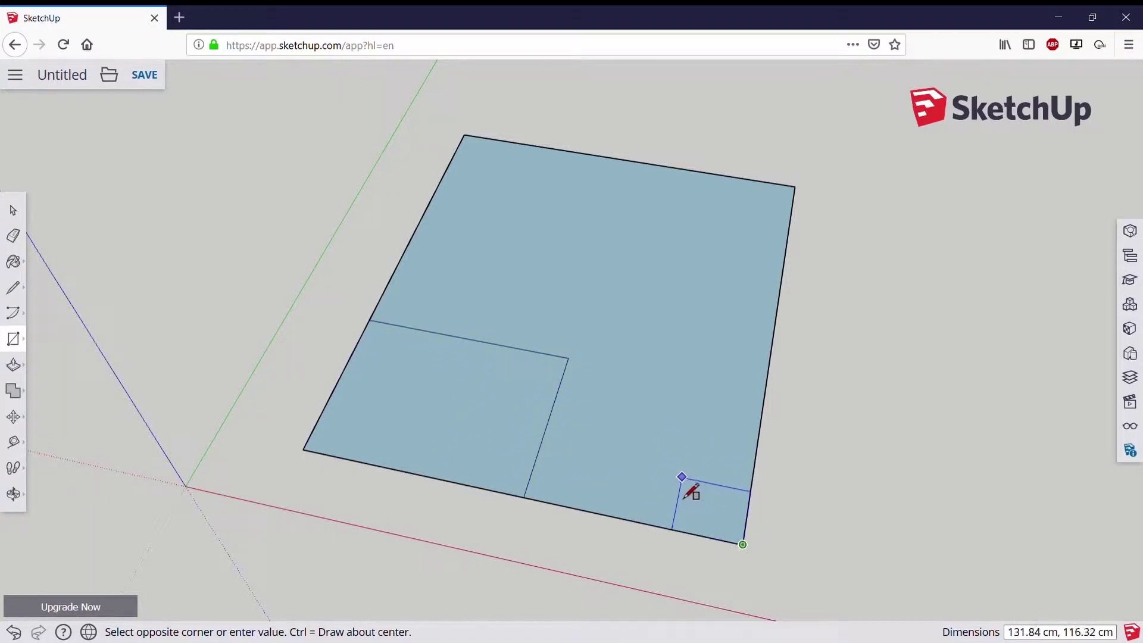
pyautogui.click(681, 477)
pyautogui.click(670, 529)
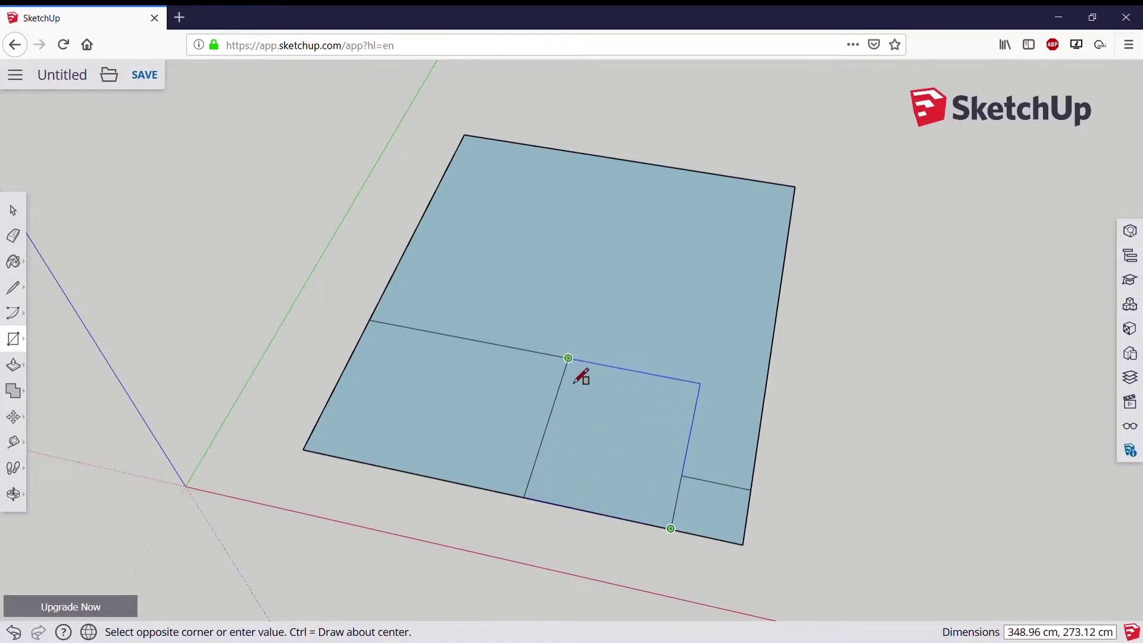
pyautogui.click(571, 381)
pyautogui.click(750, 489)
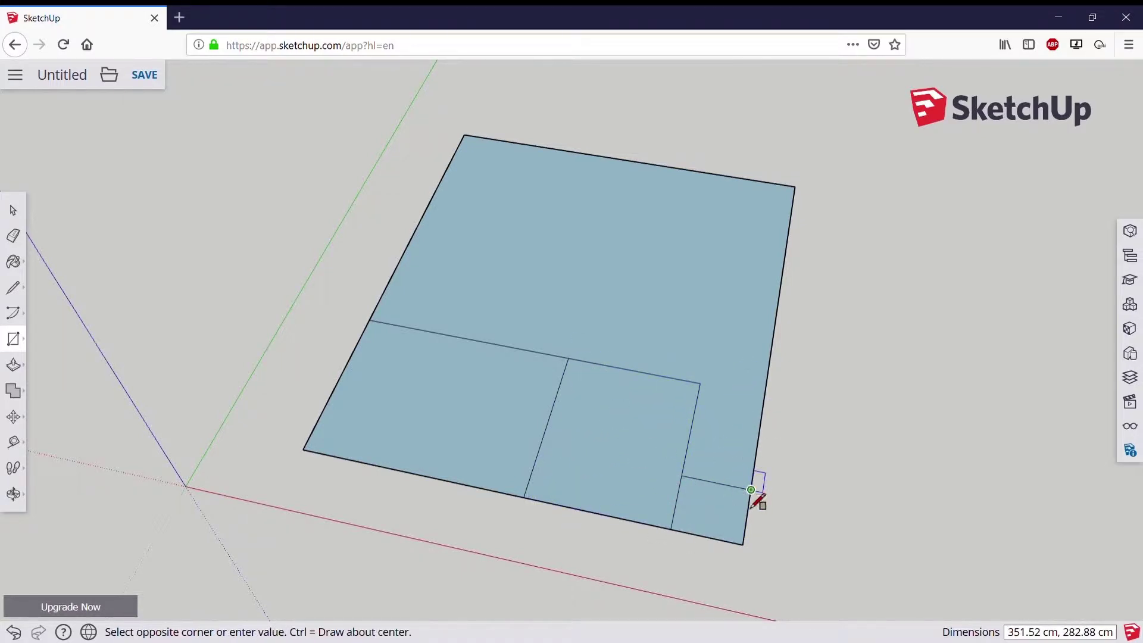
pyautogui.click(701, 385)
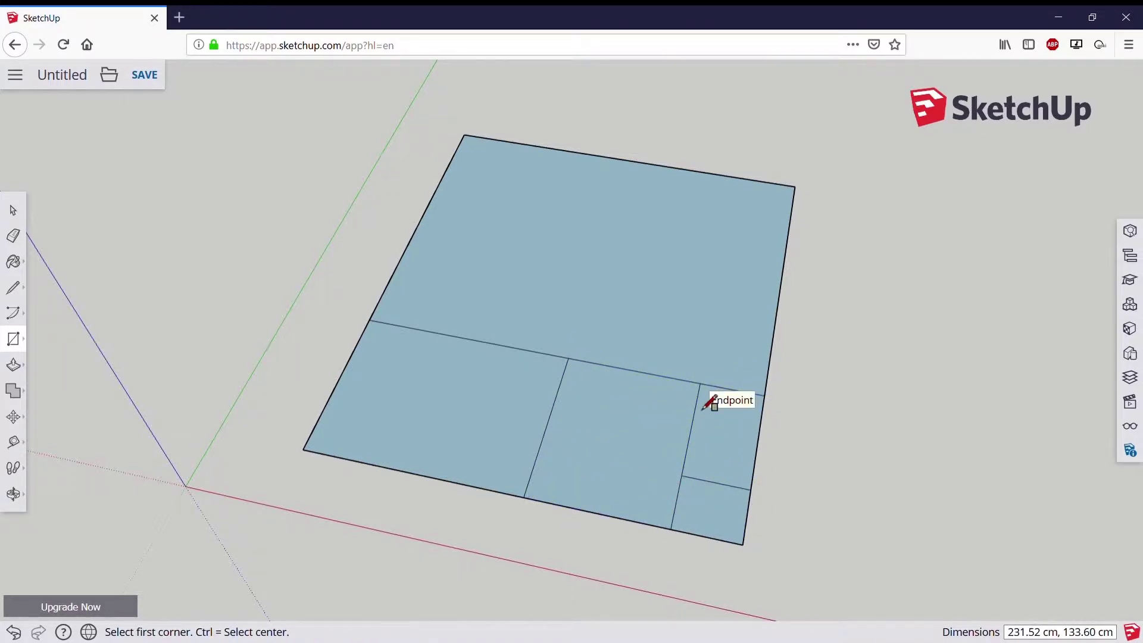
# Draw the corridor band across the middle and split the upper area with another rectangle.
pyautogui.click(374, 333)
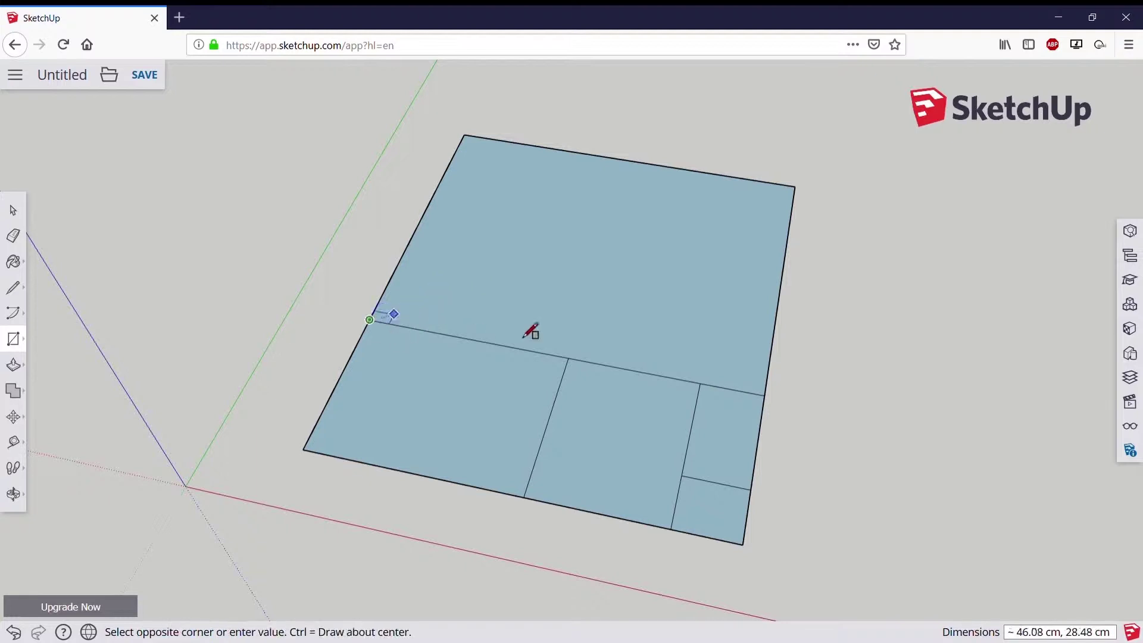
pyautogui.click(769, 372)
pyautogui.click(394, 298)
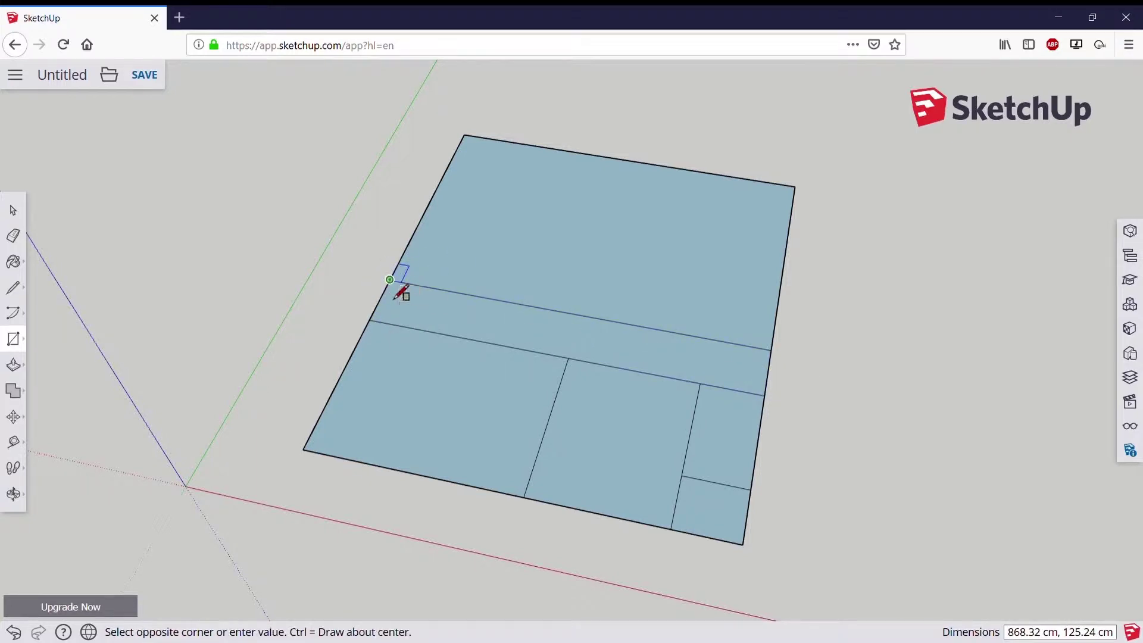
pyautogui.click(691, 188)
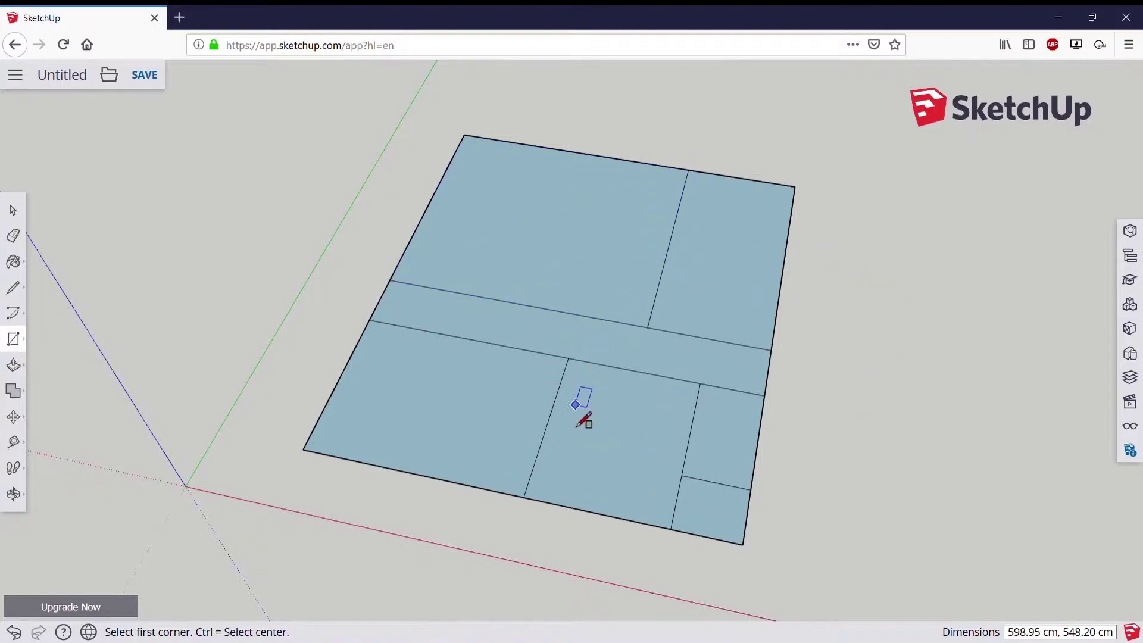
pyautogui.moveTo(580, 423)
pyautogui.mouseDown(button='middle')
pyautogui.moveTo(408, 229)
pyautogui.moveTo(756, 474)
pyautogui.moveTo(559, 434)
pyautogui.mouseUp(button='middle')
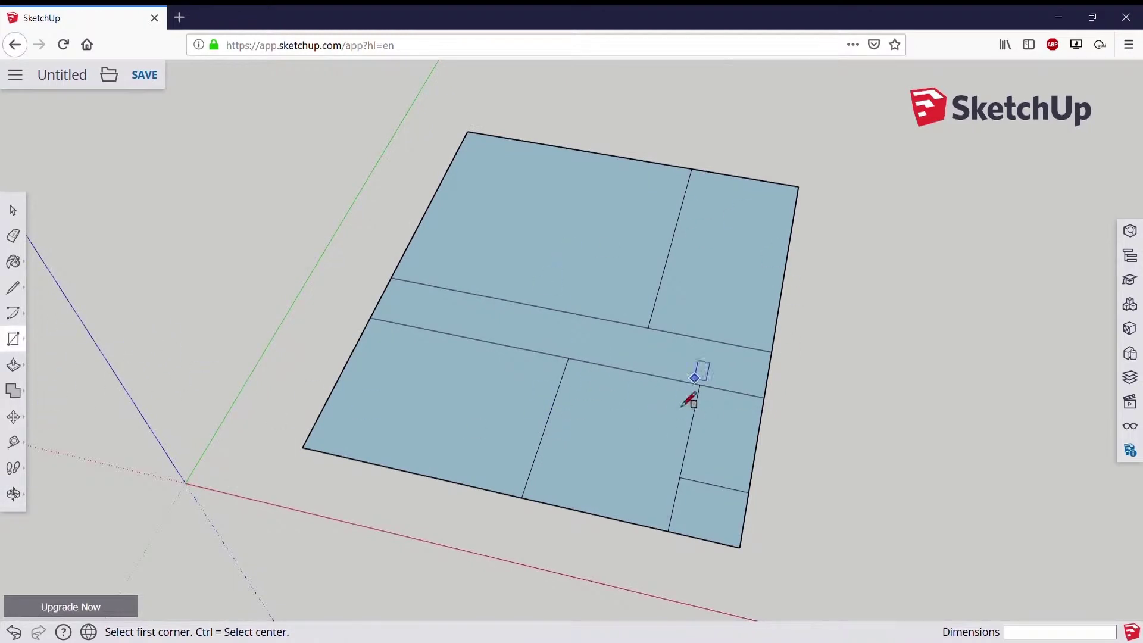
pyautogui.moveTo(544, 356)
pyautogui.mouseDown(button='middle')
pyautogui.moveTo(625, 304)
pyautogui.moveTo(676, 467)
pyautogui.moveTo(110, 441)
pyautogui.mouseUp(button='middle')
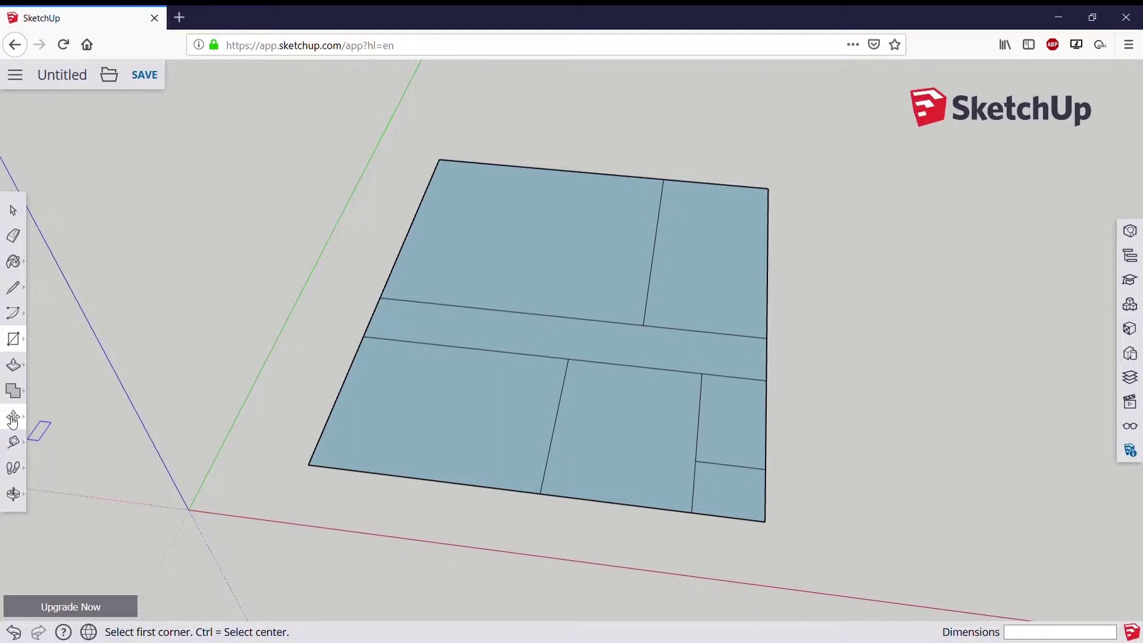
# Offset the lower-left room's outline 10 inward as its wall thickness.
pyautogui.click(18, 370)
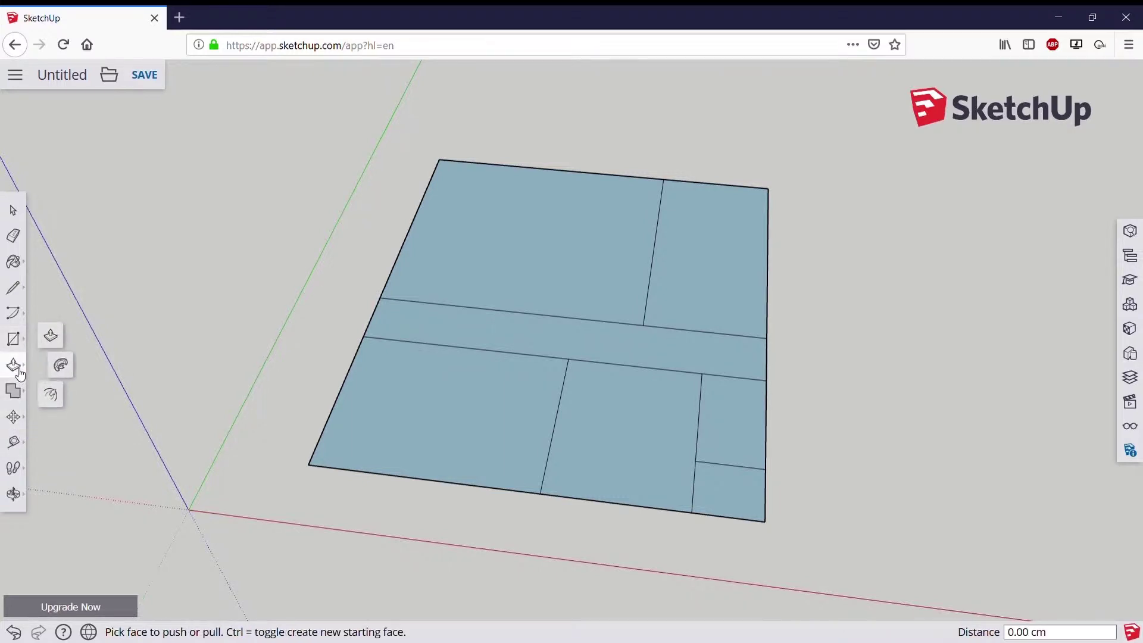
pyautogui.click(52, 396)
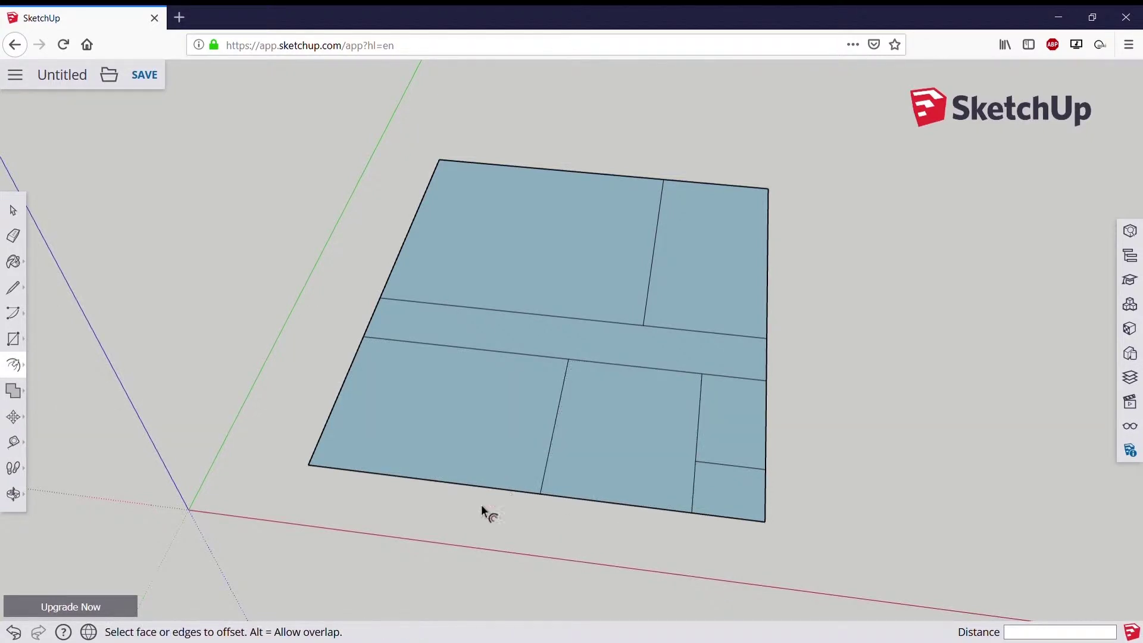
pyautogui.click(471, 481)
pyautogui.scroll(2, 569, 367)
pyautogui.scroll(3, 570, 367)
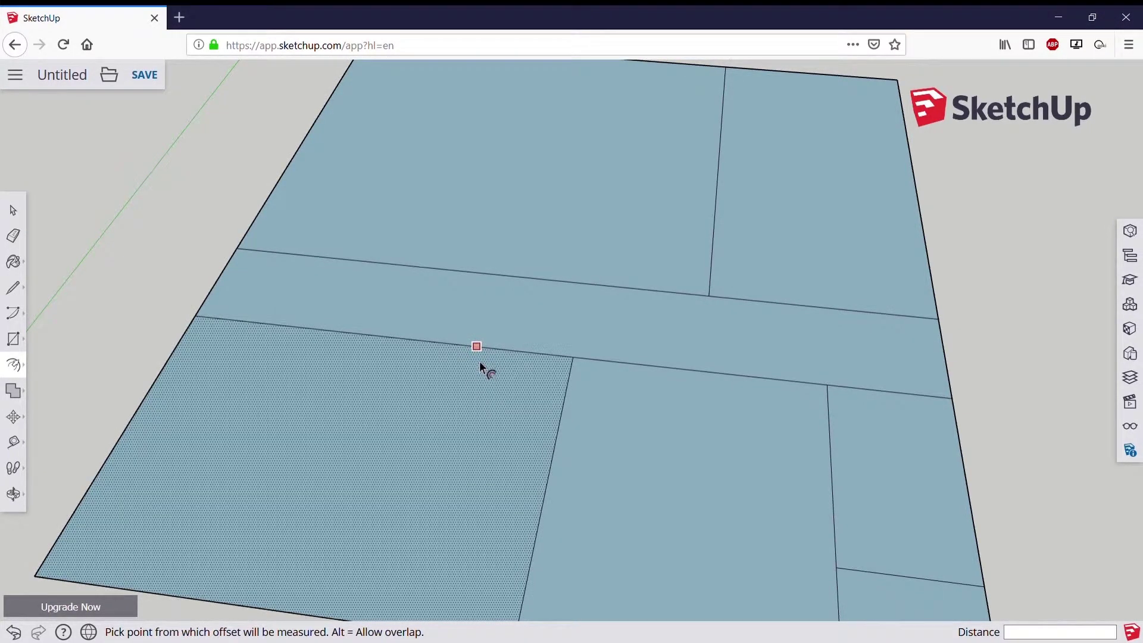
pyautogui.click(480, 361)
pyautogui.write('10')
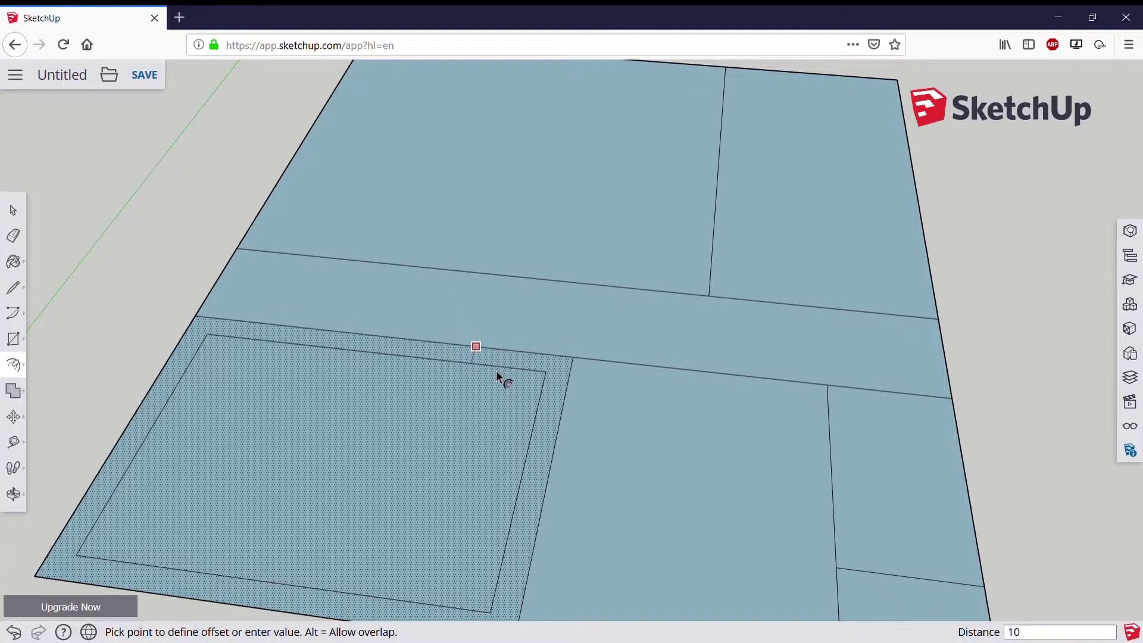
pyautogui.press('Return')
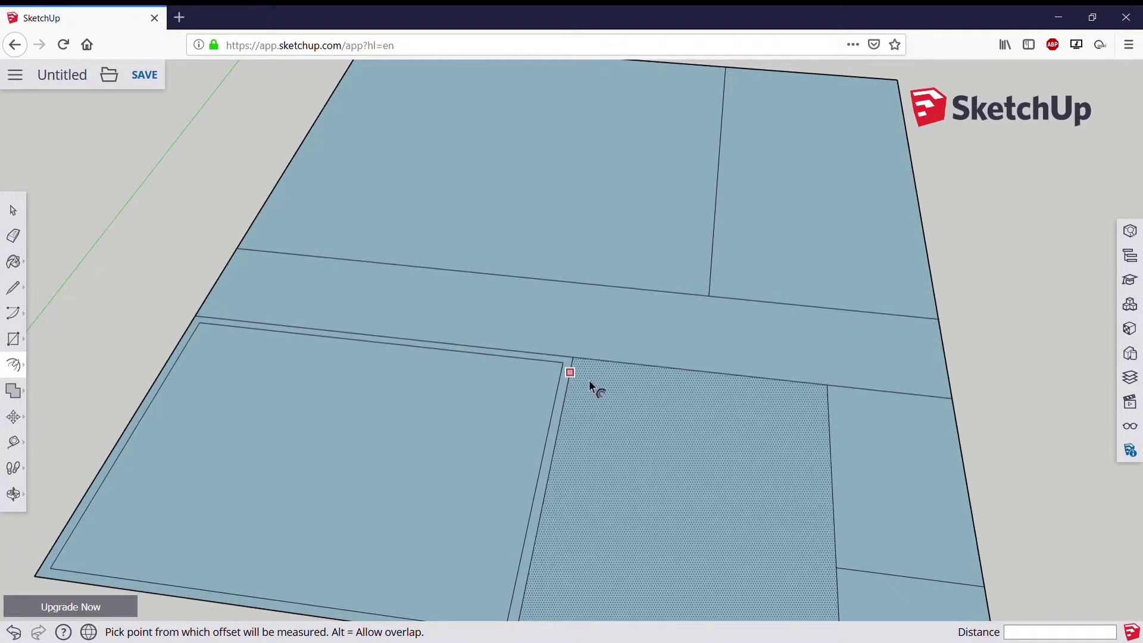
# Inset the middle front room, lower-right room and the room above by 10.
pyautogui.click(589, 382)
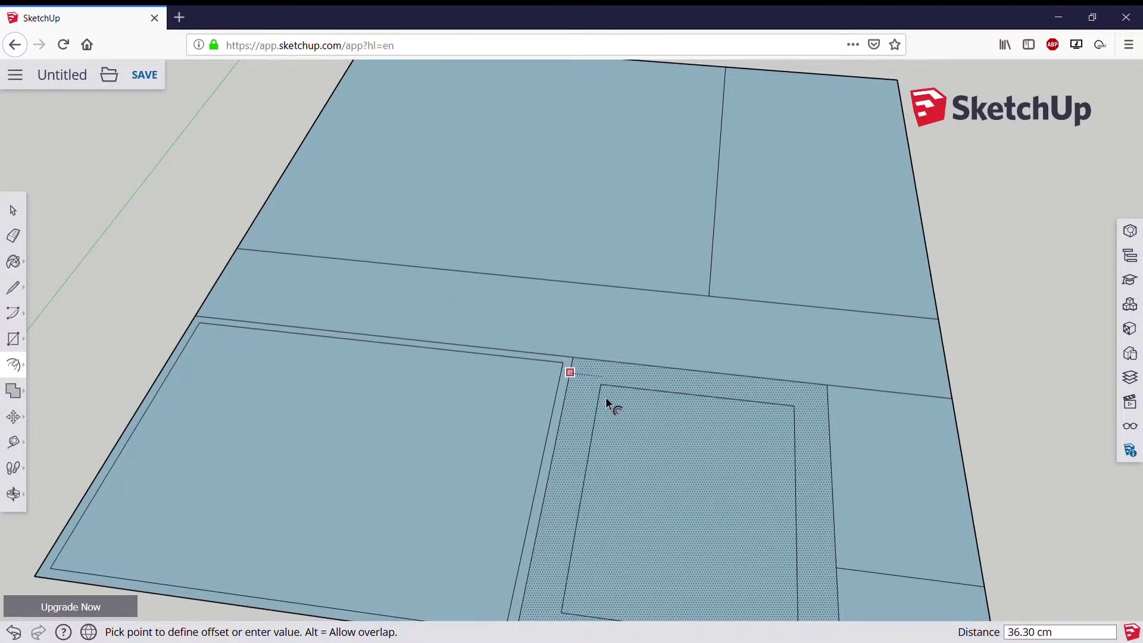
pyautogui.write('10')
pyautogui.press('Return')
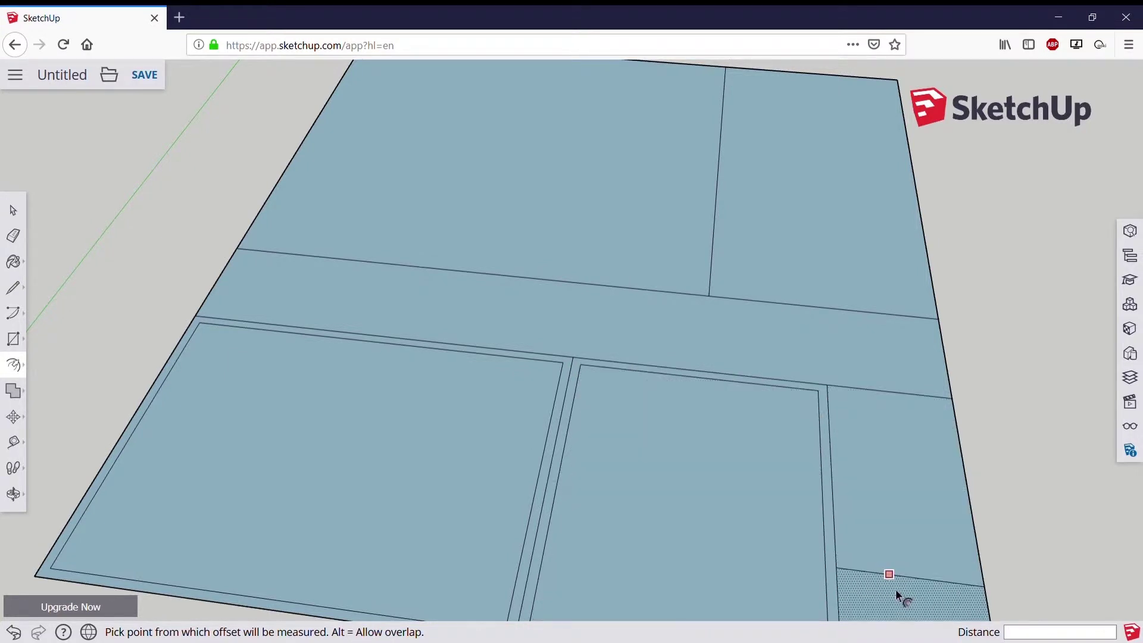
pyautogui.click(898, 595)
pyautogui.write('10')
pyautogui.press('Return')
pyautogui.doubleClick(911, 566)
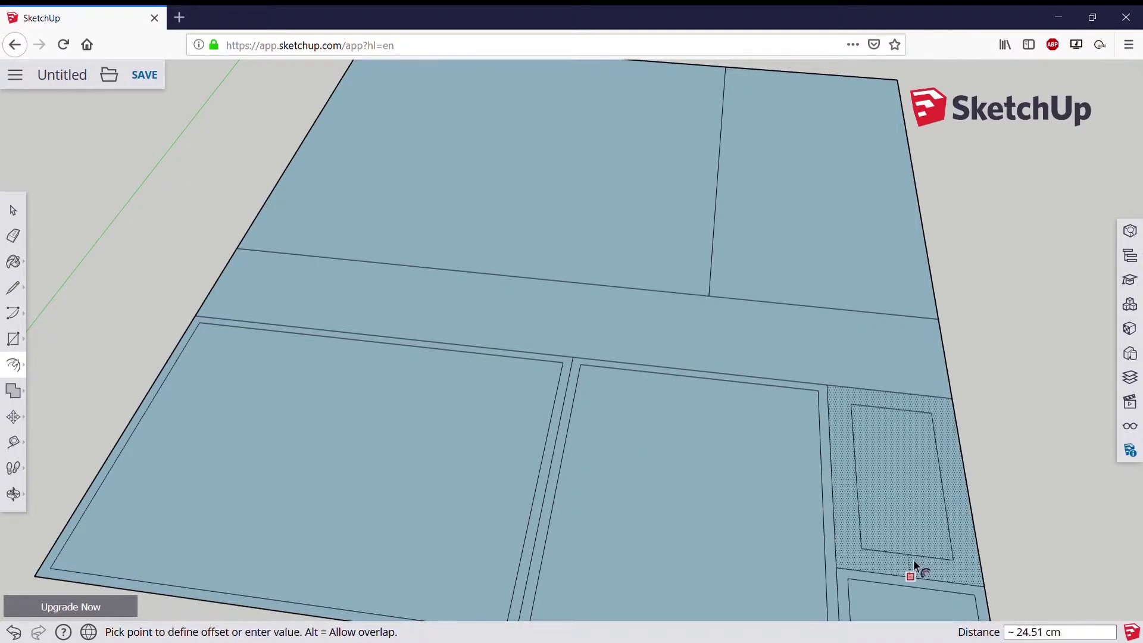
# Inset the corridor band, upper-right room and upper-left room by 10.
pyautogui.click(849, 387)
pyautogui.write('10')
pyautogui.press('Return')
pyautogui.click(812, 295)
pyautogui.write('10')
pyautogui.press('Return')
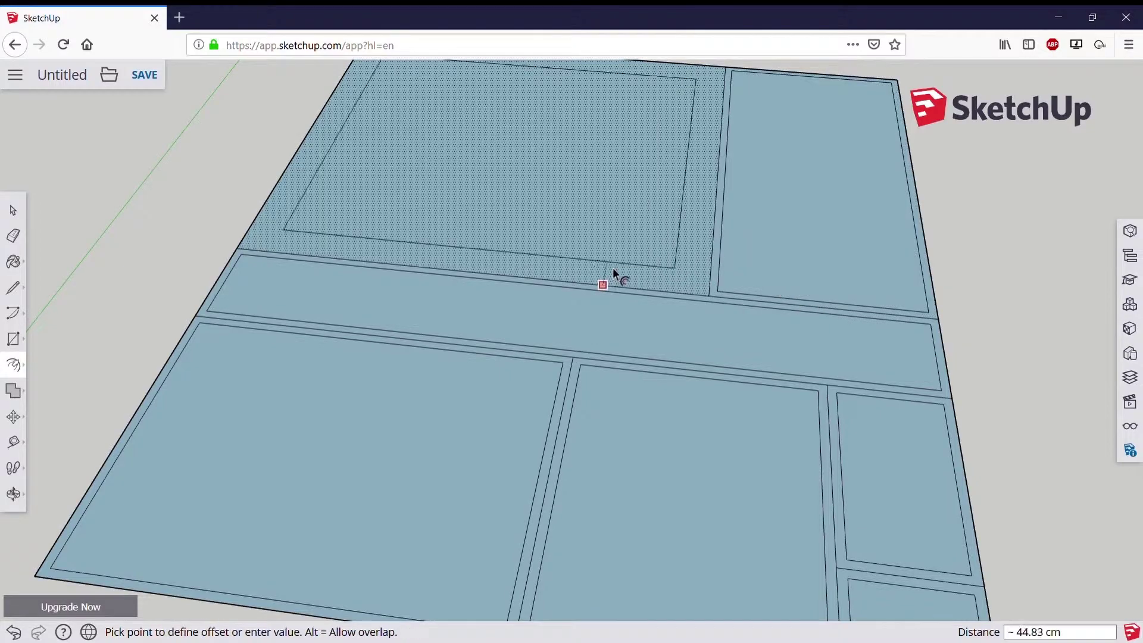
pyautogui.write('10')
pyautogui.press('Return')
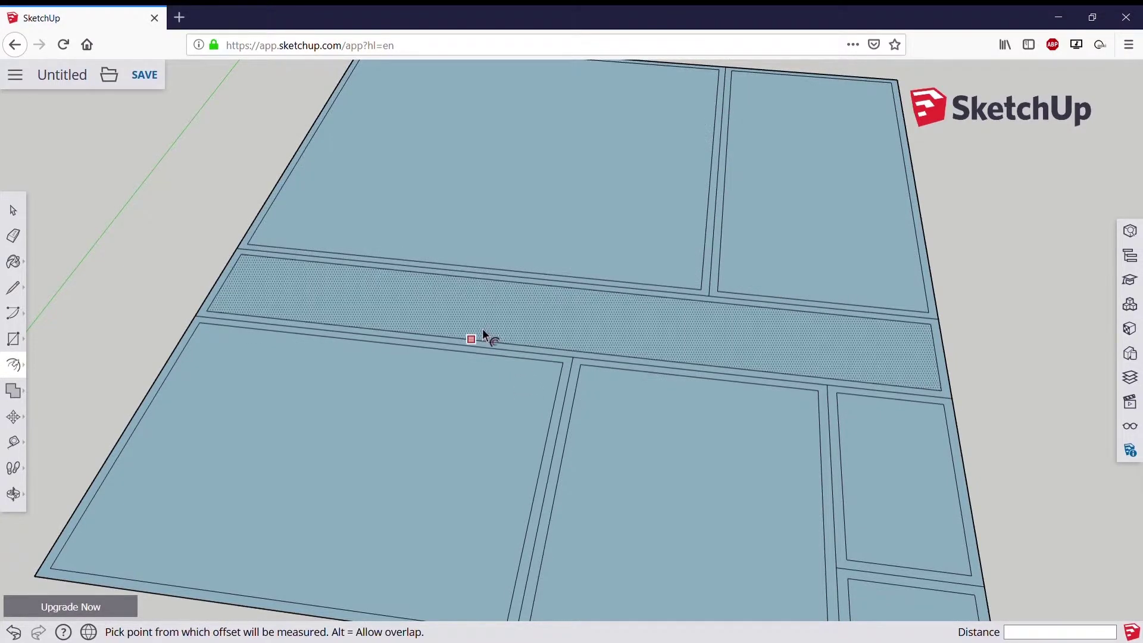
# Orbit to a steeper top-down view of the plan and select the Eraser.
pyautogui.moveTo(485, 334)
pyautogui.mouseDown(button='middle')
pyautogui.moveTo(964, 244)
pyautogui.moveTo(873, 324)
pyautogui.moveTo(528, 415)
pyautogui.moveTo(543, 418)
pyautogui.mouseUp(button='middle')
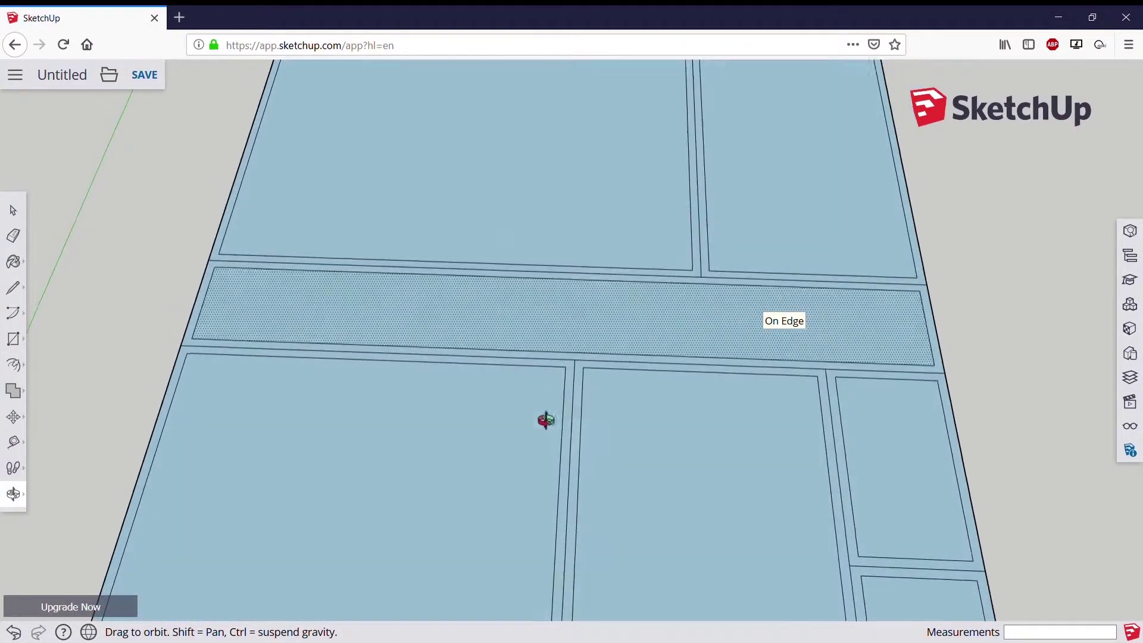
pyautogui.scroll(-3, 628, 327)
pyautogui.moveTo(517, 366)
pyautogui.mouseDown(button='middle')
pyautogui.moveTo(694, 215)
pyautogui.moveTo(607, 375)
pyautogui.mouseUp(button='middle')
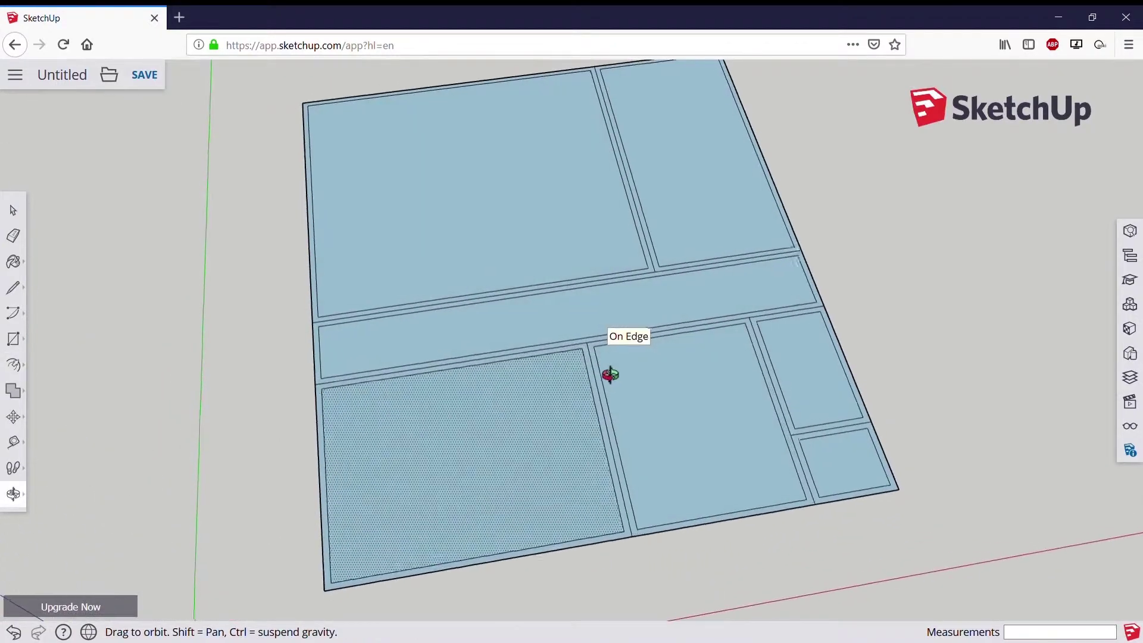
pyautogui.scroll(3, 601, 349)
pyautogui.scroll(2, 594, 345)
pyautogui.scroll(2, 594, 345)
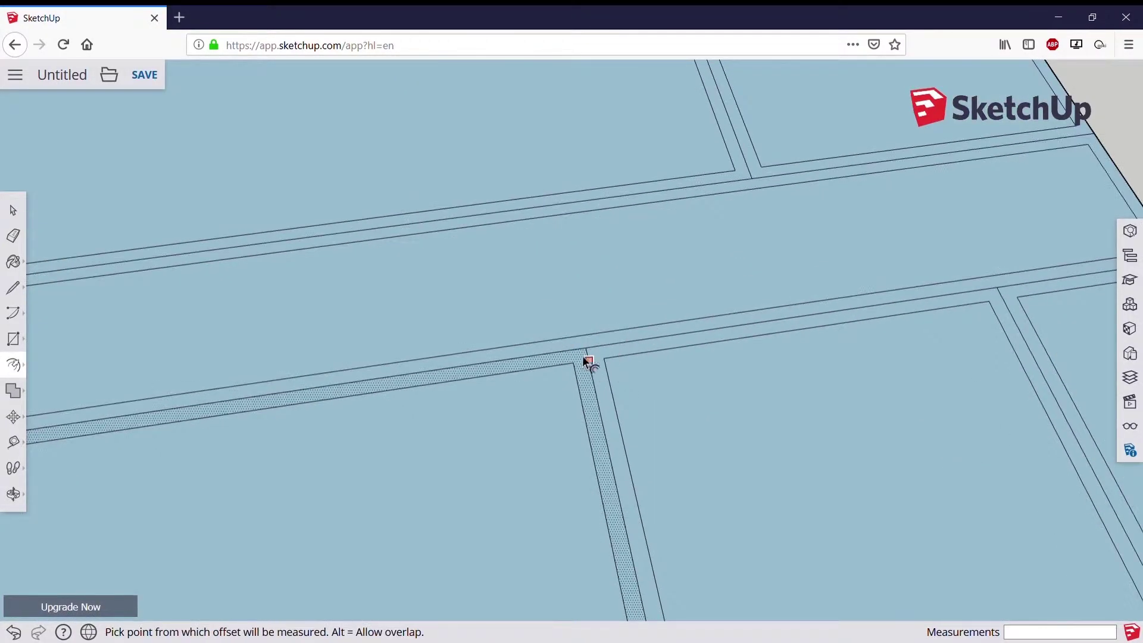
pyautogui.click(13, 236)
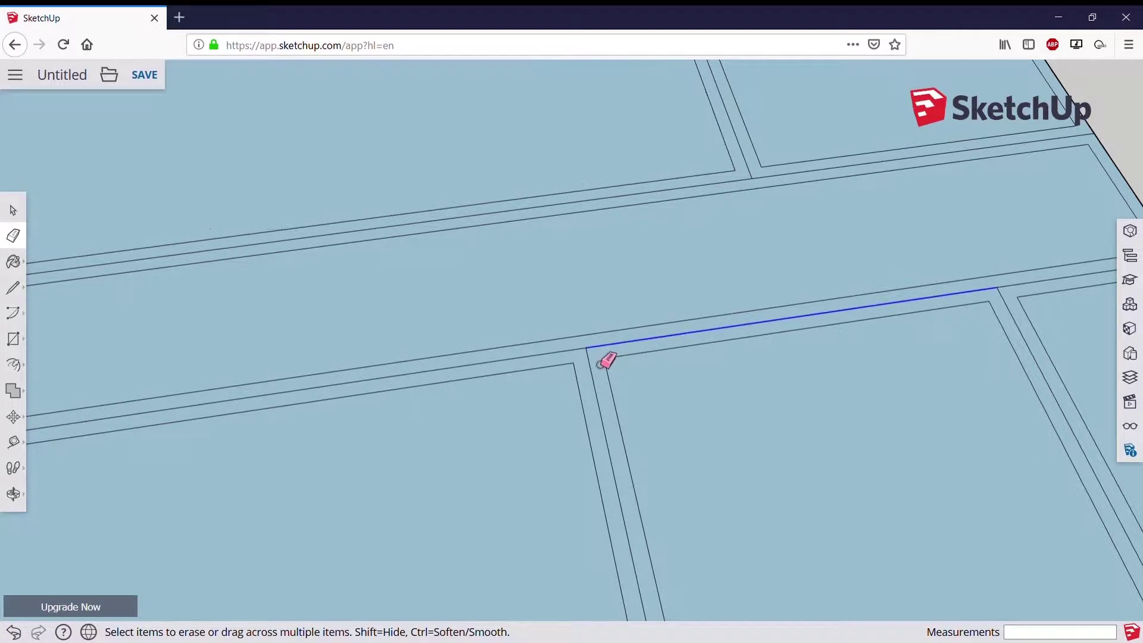
# Erase the stray edges at the interior wall junctions so the walls join cleanly.
pyautogui.moveTo(588, 368); pyautogui.dragTo(649, 398)
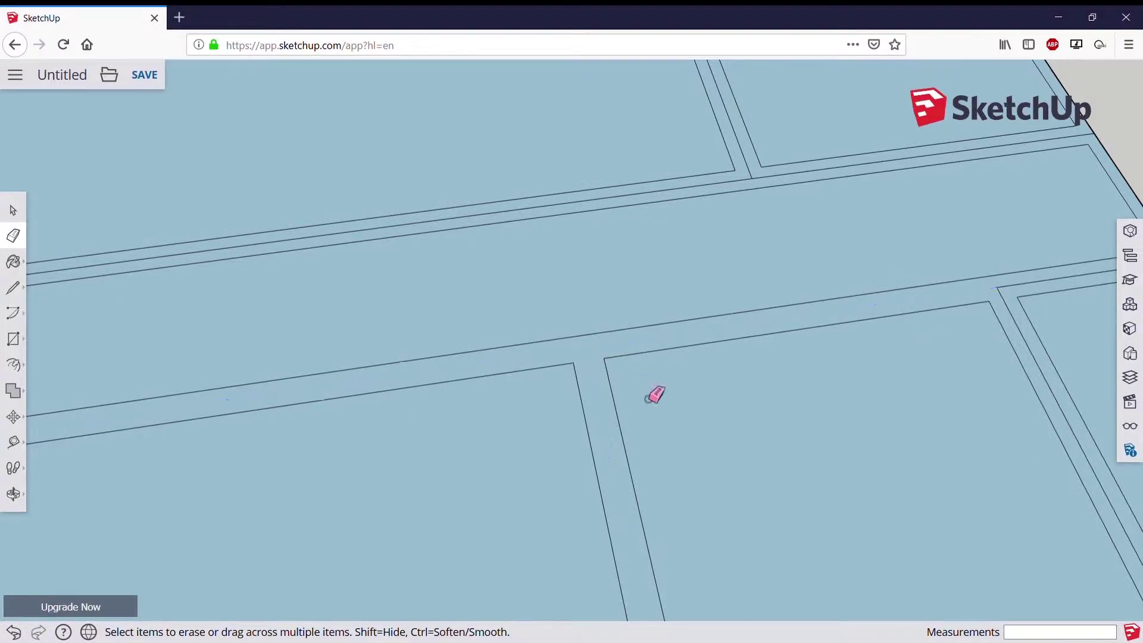
pyautogui.scroll(-3, 527, 375)
pyautogui.scroll(-3, 524, 376)
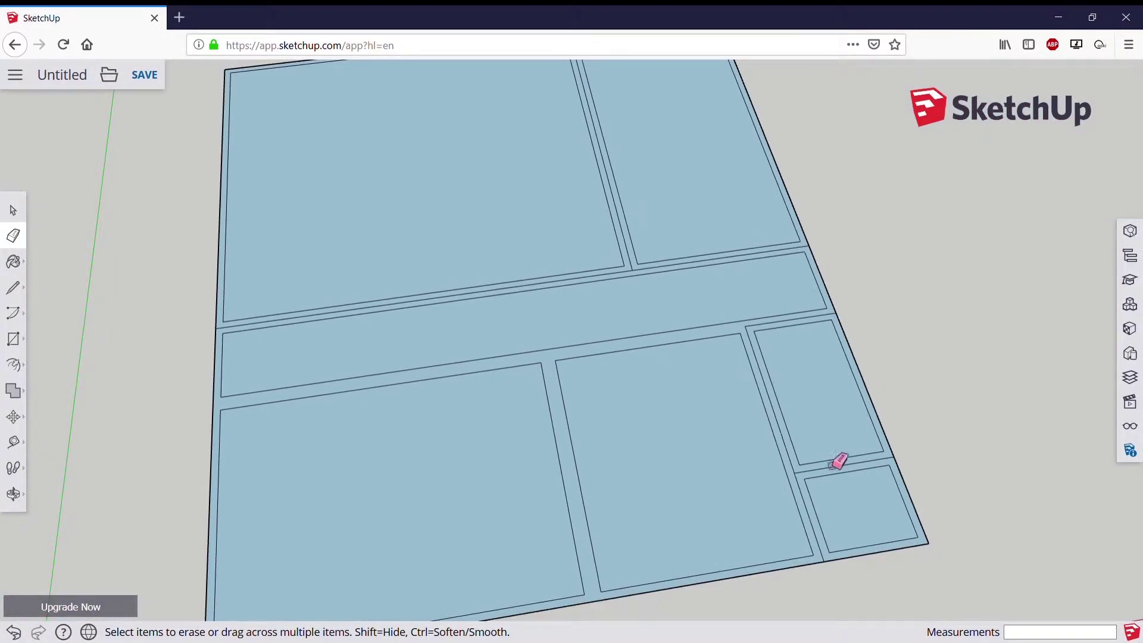
pyautogui.scroll(2, 840, 461)
pyautogui.scroll(2, 811, 485)
pyautogui.scroll(2, 793, 490)
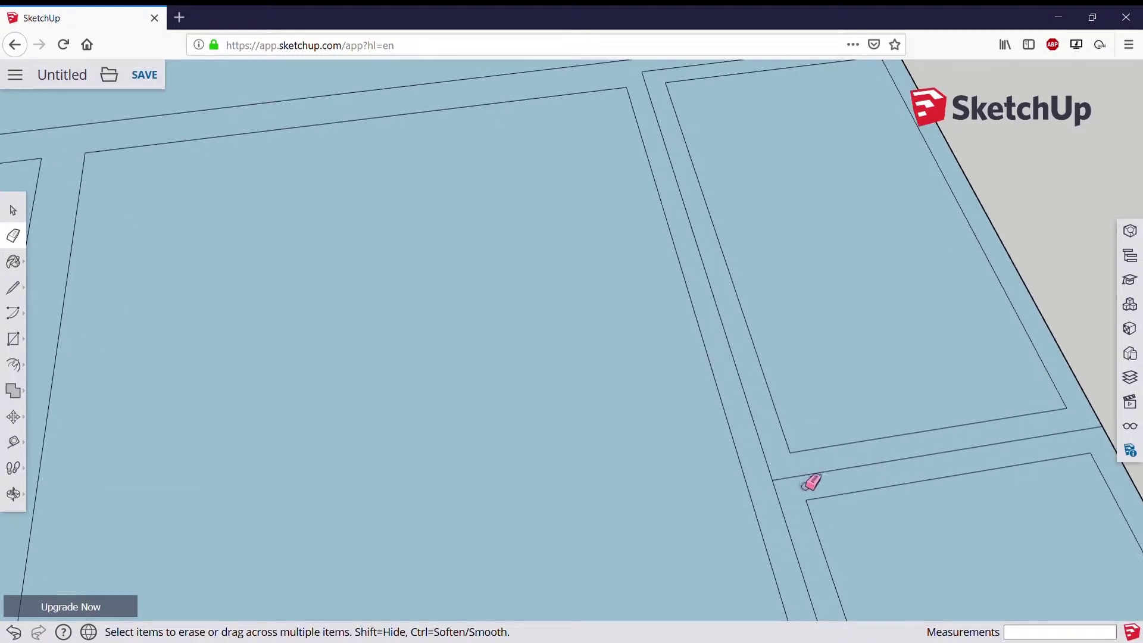
pyautogui.moveTo(790, 503)
pyautogui.mouseDown()
pyautogui.moveTo(762, 491)
pyautogui.moveTo(793, 505)
pyautogui.mouseUp()
pyautogui.scroll(-3, 793, 505)
pyautogui.scroll(3, 794, 505)
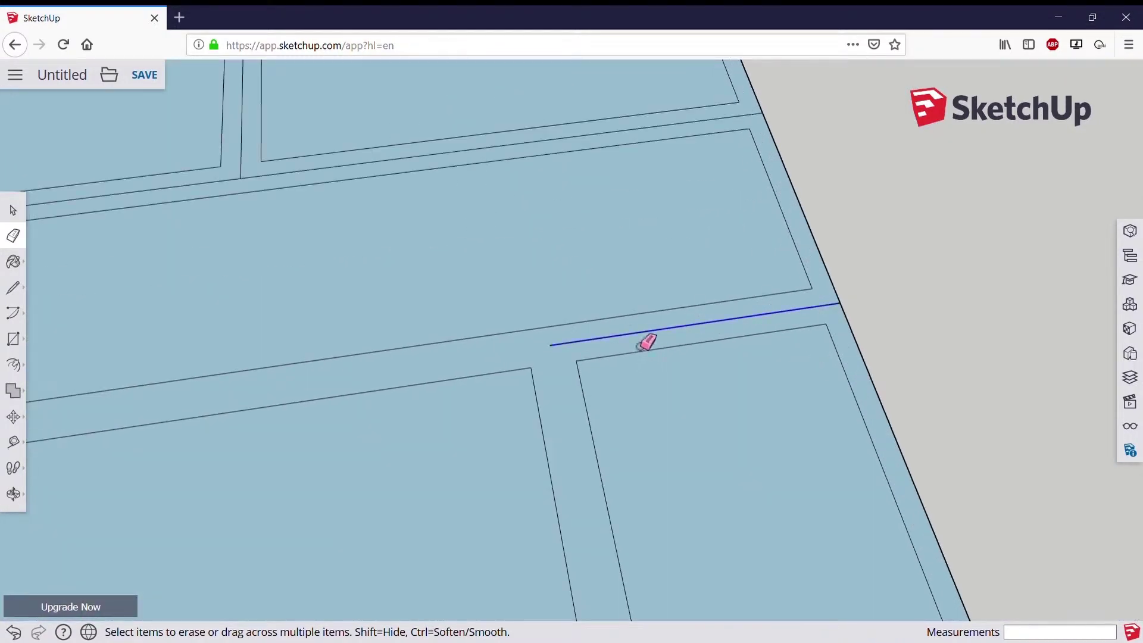
pyautogui.moveTo(641, 345); pyautogui.dragTo(500, 362)
pyautogui.scroll(-2, 500, 362)
pyautogui.scroll(2, 525, 355)
pyautogui.scroll(-5, 431, 454)
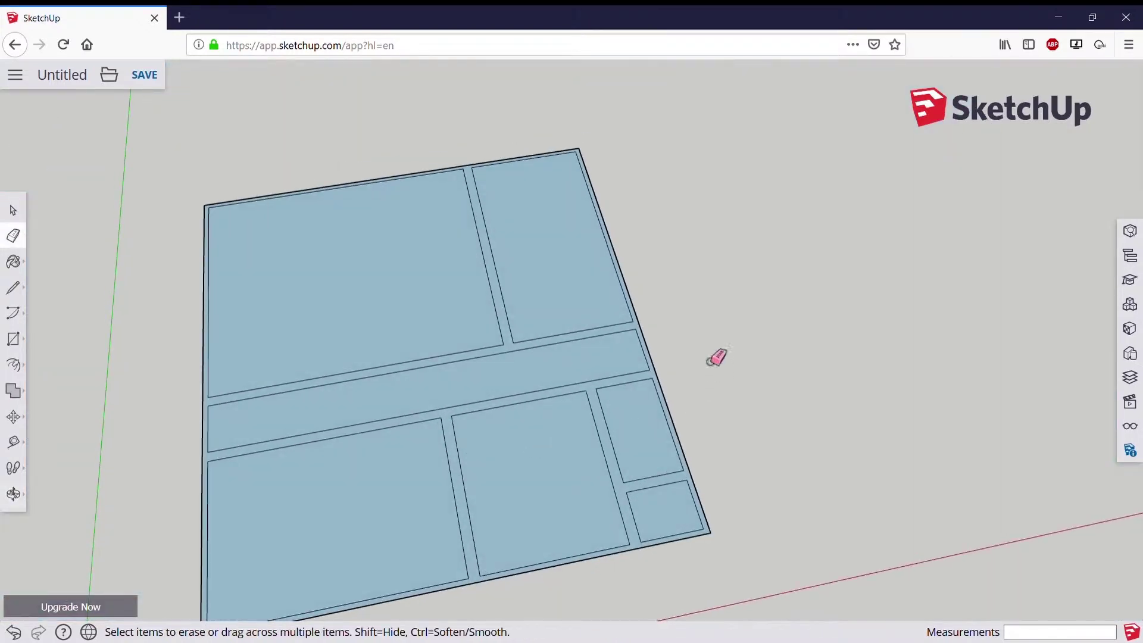
# Orbit around the floor plan to check the cleaned-up wall outlines.
pyautogui.press('o')
pyautogui.moveTo(388, 347)
pyautogui.mouseDown()
pyautogui.moveTo(620, 216)
pyautogui.moveTo(434, 349)
pyautogui.moveTo(388, 234)
pyautogui.mouseUp()
pyautogui.moveTo(387, 234); pyautogui.dragTo(684, 375, button='middle')
pyautogui.scroll(3, 513, 357)
pyautogui.moveTo(512, 357)
pyautogui.mouseDown(button='middle')
pyautogui.moveTo(465, 434)
pyautogui.moveTo(453, 481)
pyautogui.mouseUp(button='middle')
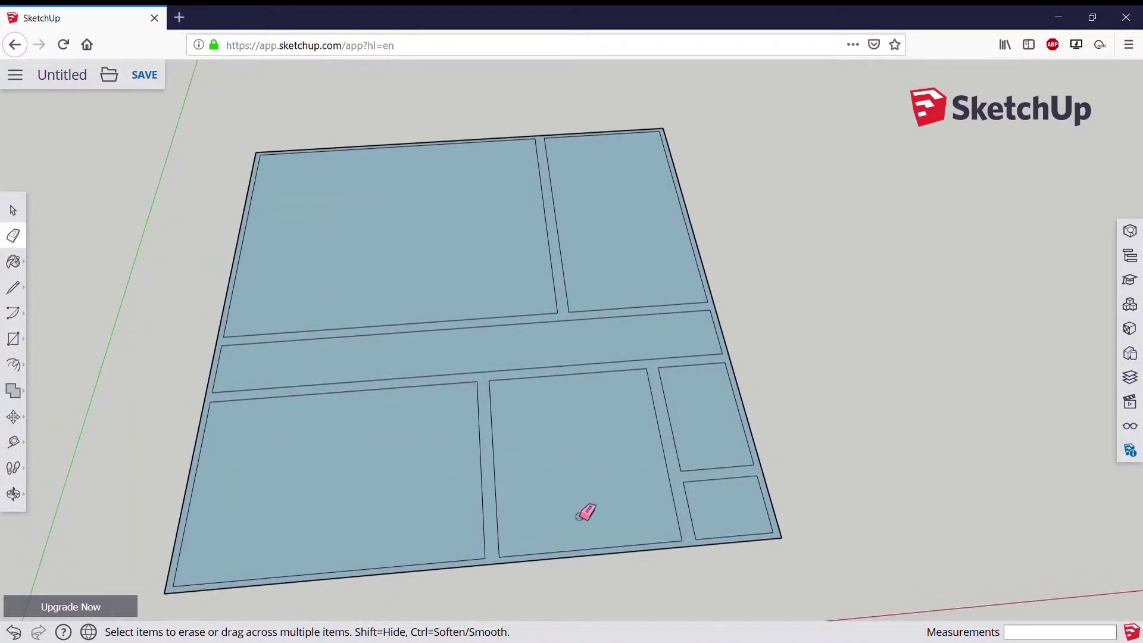
pyautogui.moveTo(585, 513); pyautogui.dragTo(549, 380, button='middle')
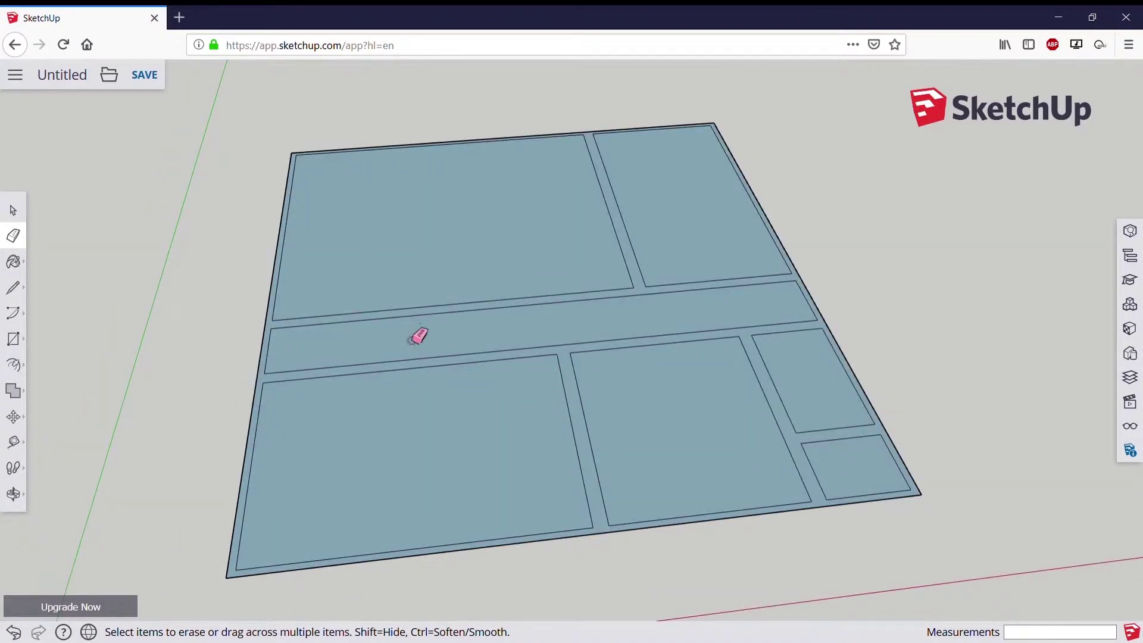
pyautogui.click(21, 372)
pyautogui.click(52, 338)
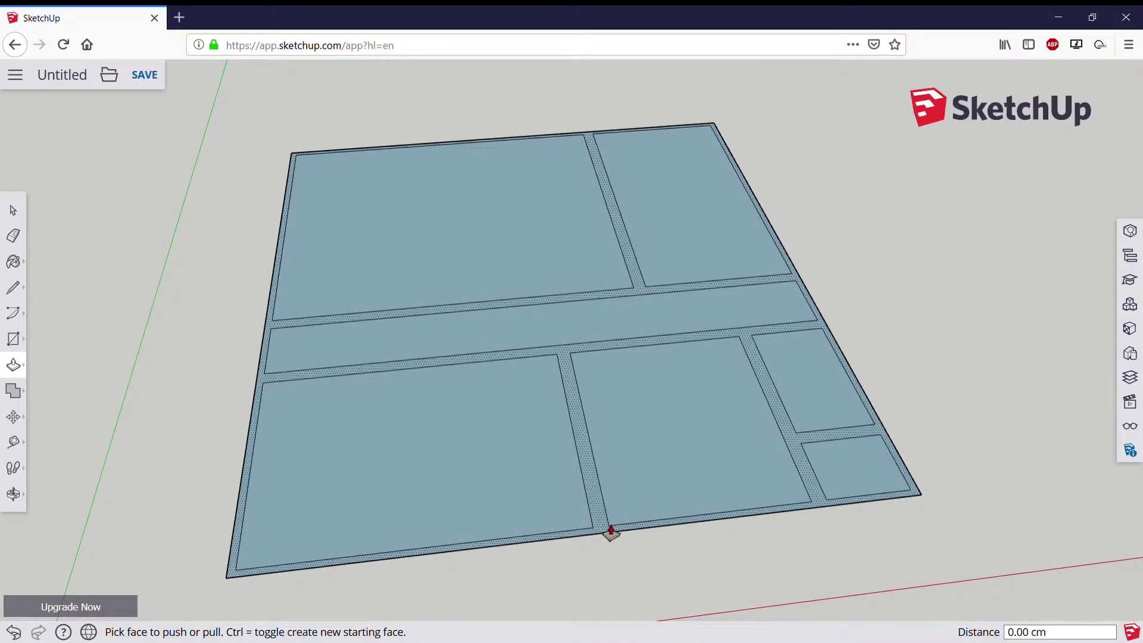
pyautogui.click(610, 532)
pyautogui.write('250')
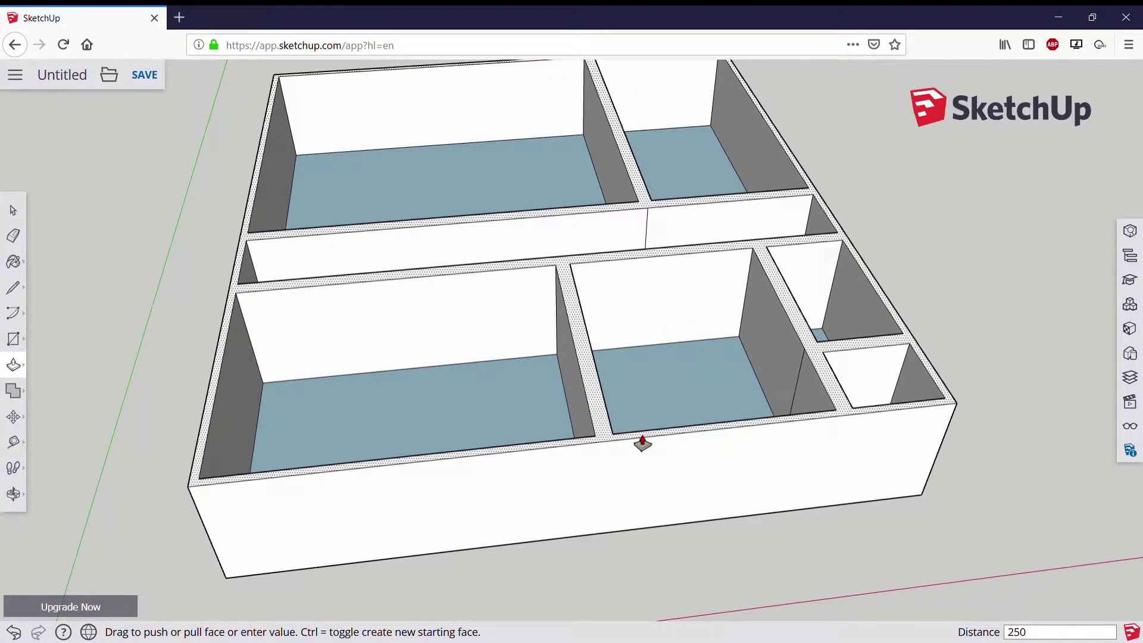
pyautogui.press('Return')
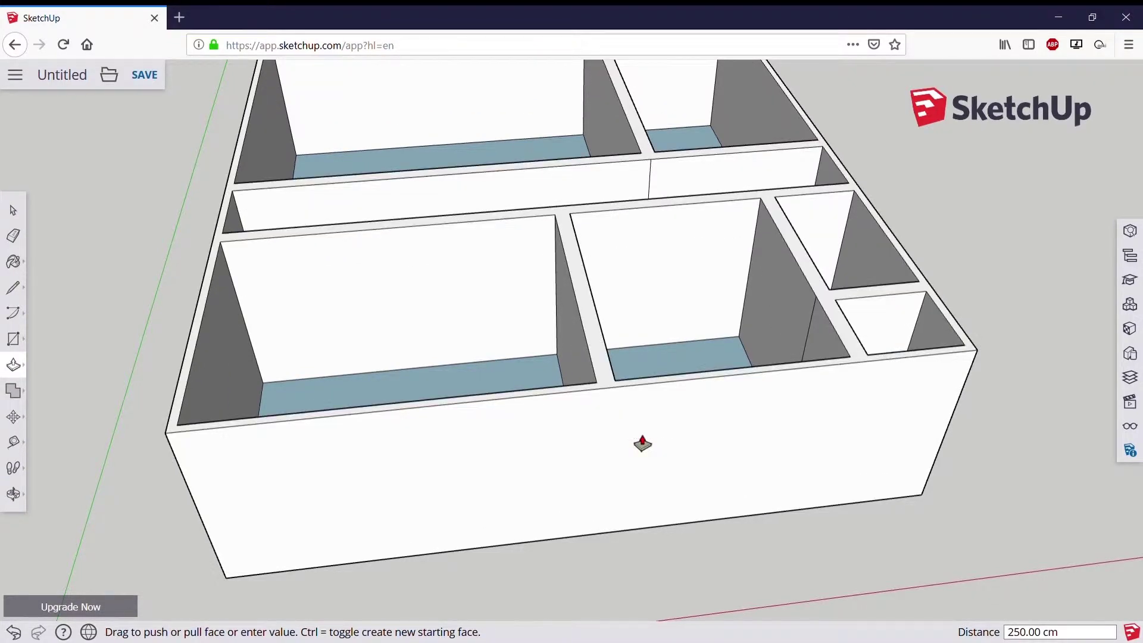
pyautogui.moveTo(642, 444)
pyautogui.mouseDown(button='middle')
pyautogui.moveTo(306, 390)
pyautogui.moveTo(987, 377)
pyautogui.moveTo(1016, 301)
pyautogui.moveTo(728, 450)
pyautogui.moveTo(395, 462)
pyautogui.moveTo(295, 256)
pyautogui.moveTo(513, 344)
pyautogui.moveTo(674, 537)
pyautogui.moveTo(1010, 334)
pyautogui.moveTo(668, 431)
pyautogui.moveTo(475, 459)
pyautogui.moveTo(430, 436)
pyautogui.moveTo(543, 382)
pyautogui.moveTo(636, 207)
pyautogui.mouseUp(button='middle')
pyautogui.moveTo(422, 561); pyautogui.dragTo(541, 337, button='middle')
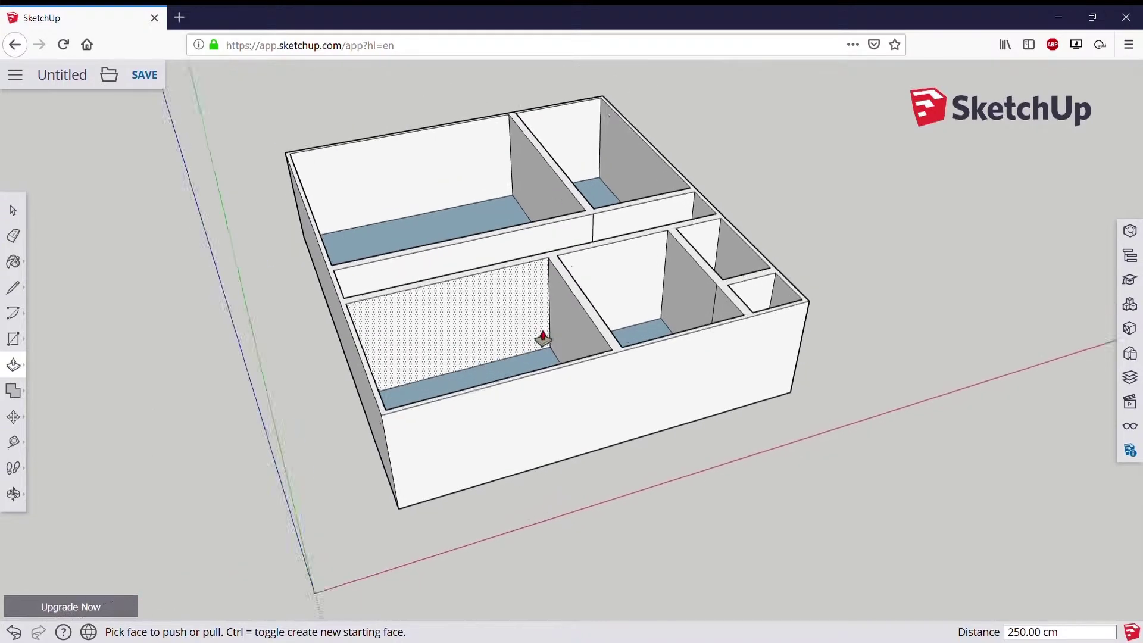
pyautogui.scroll(3, 535, 382)
pyautogui.scroll(-3, 558, 283)
pyautogui.scroll(5, 560, 285)
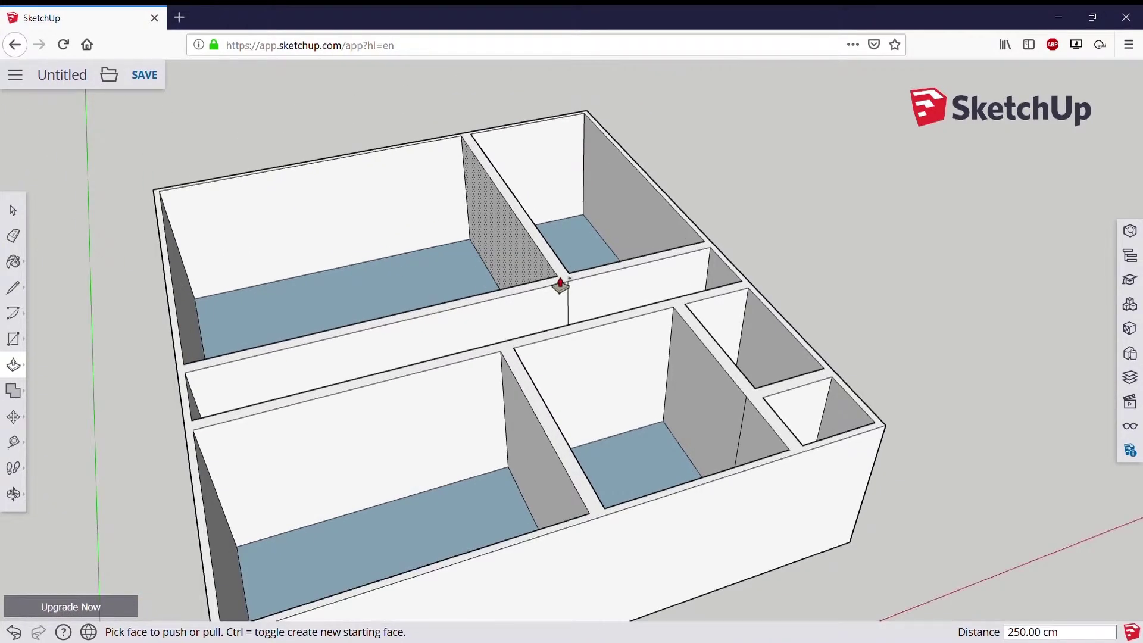
pyautogui.hotkey('ctrl', 'z')
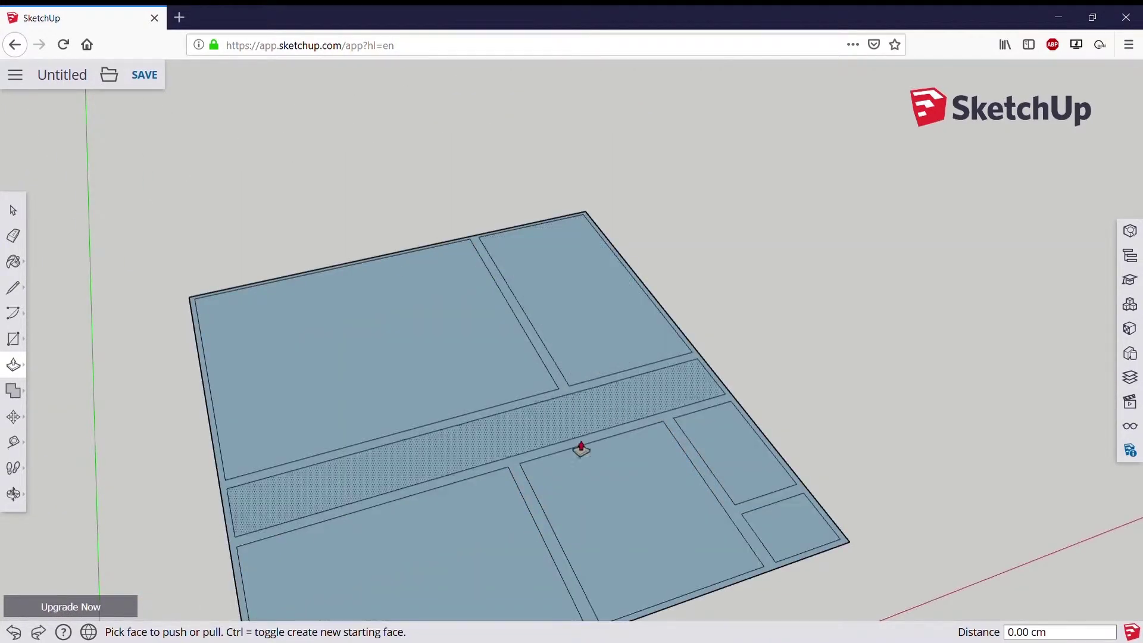
# Draw a 76.94 × 10 cm rectangle across the outer wall at the corridor's front end.
pyautogui.scroll(-2, 627, 295)
pyautogui.moveTo(597, 451); pyautogui.dragTo(671, 528, button='middle')
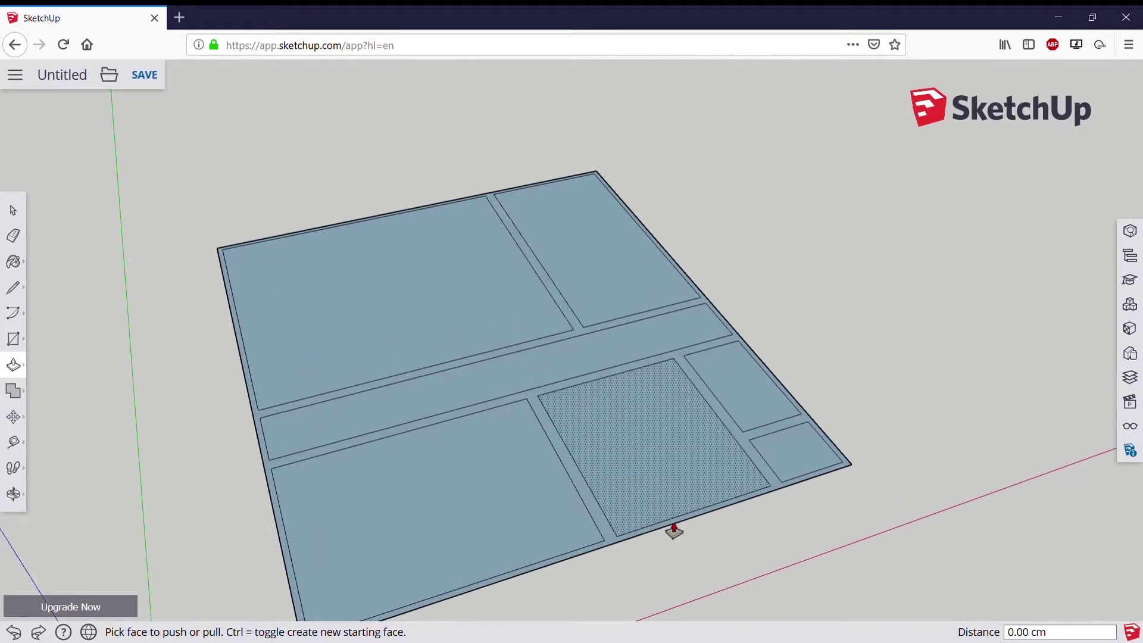
pyautogui.moveTo(566, 541)
pyautogui.mouseDown(button='middle')
pyautogui.moveTo(453, 460)
pyautogui.moveTo(427, 469)
pyautogui.mouseUp(button='middle')
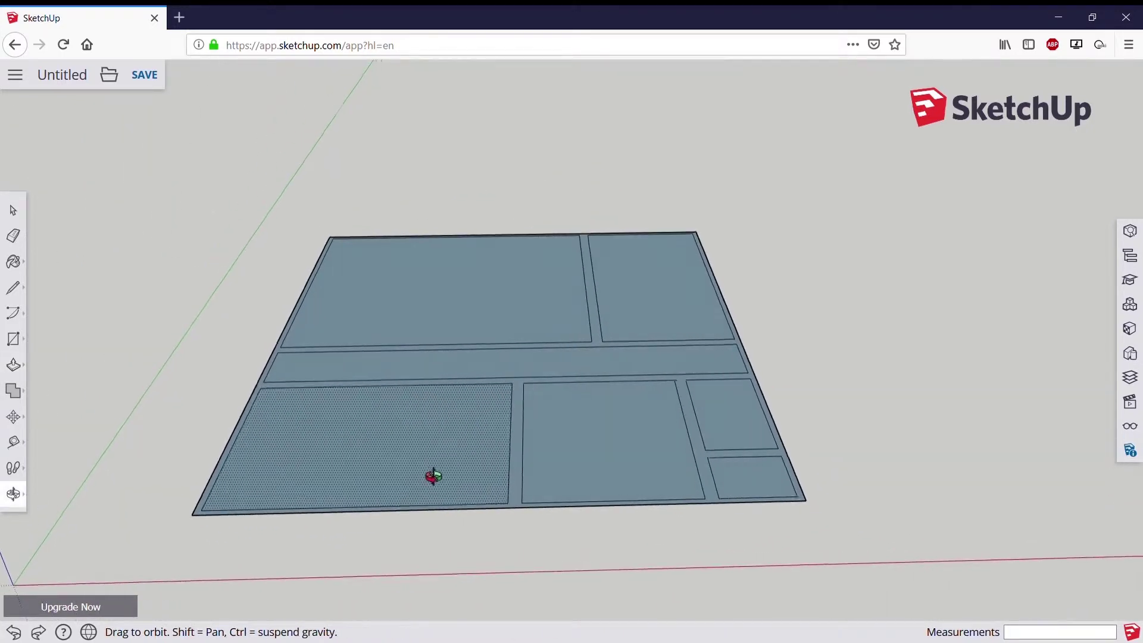
pyautogui.moveTo(747, 523); pyautogui.dragTo(276, 472, button='middle')
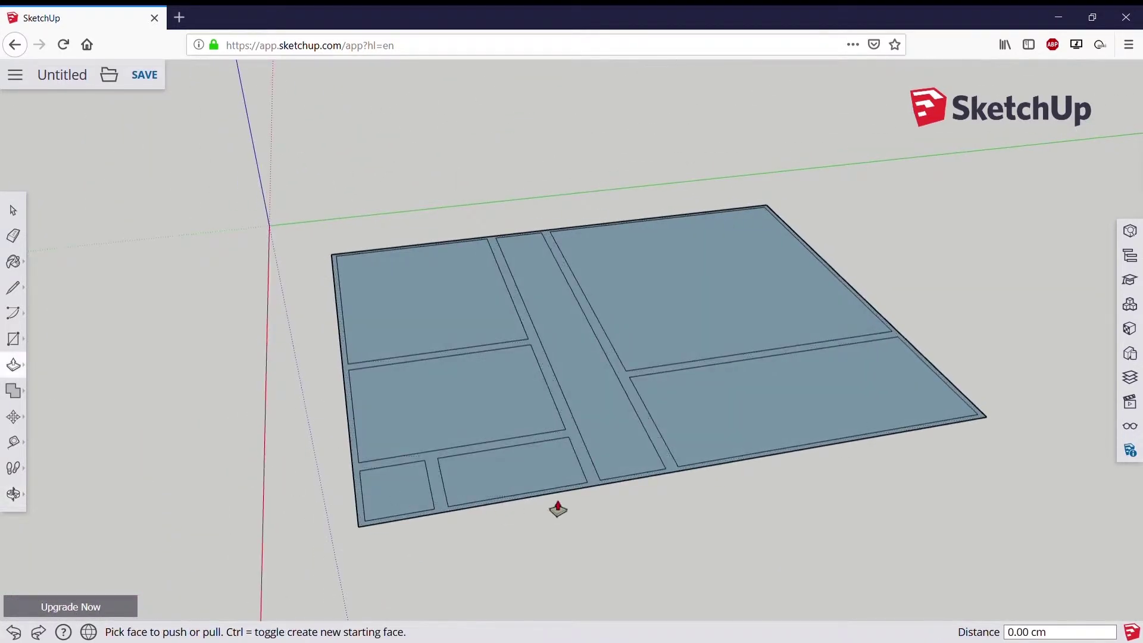
pyautogui.moveTo(556, 508); pyautogui.dragTo(495, 526, button='middle')
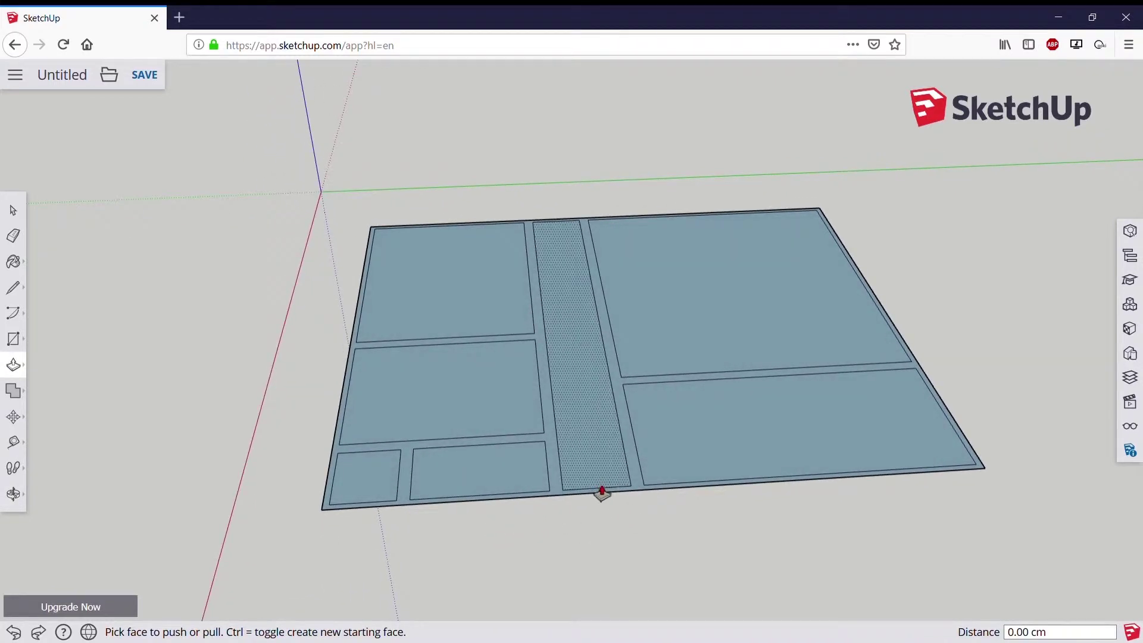
pyautogui.scroll(2, 495, 502)
pyautogui.scroll(2, 495, 502)
pyautogui.scroll(2, 666, 503)
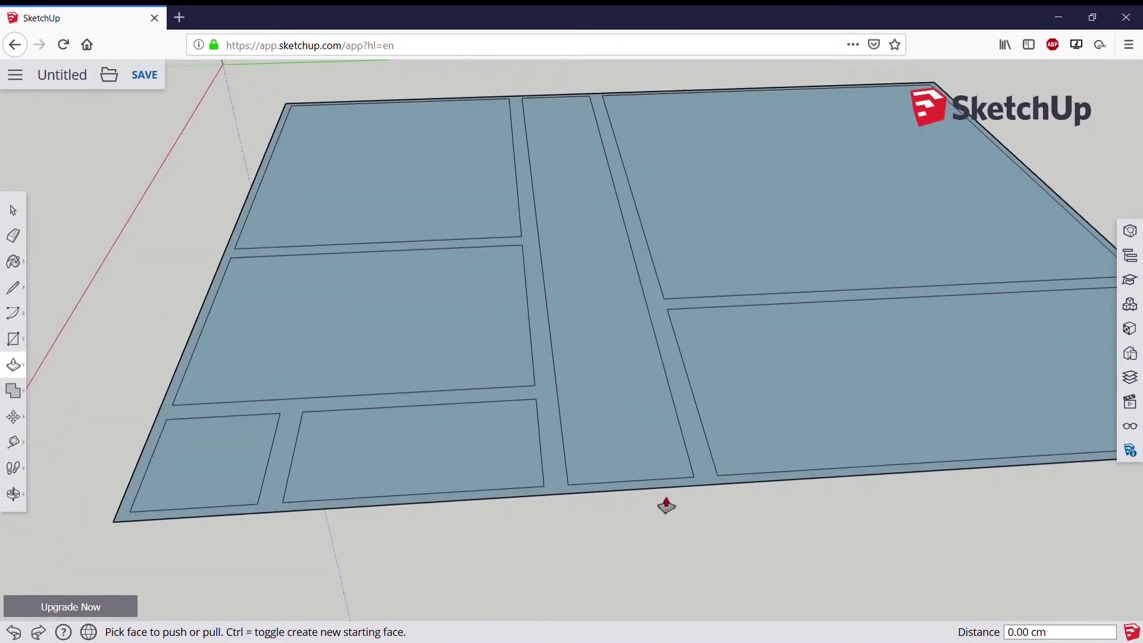
pyautogui.scroll(2, 579, 431)
pyautogui.click(13, 338)
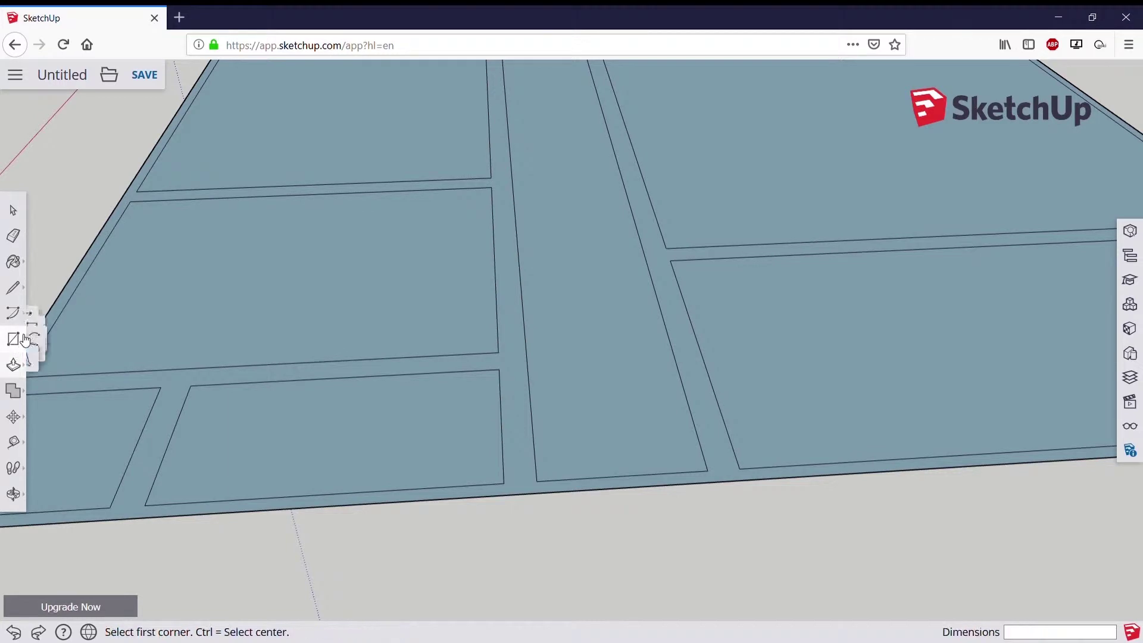
pyautogui.click(568, 501)
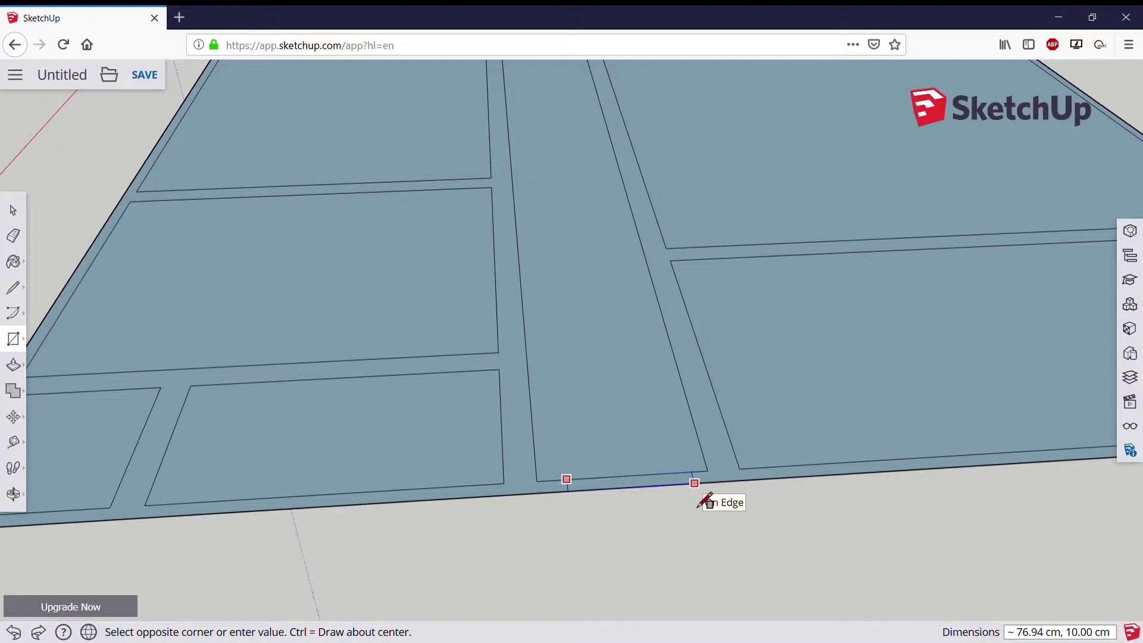
pyautogui.click(704, 501)
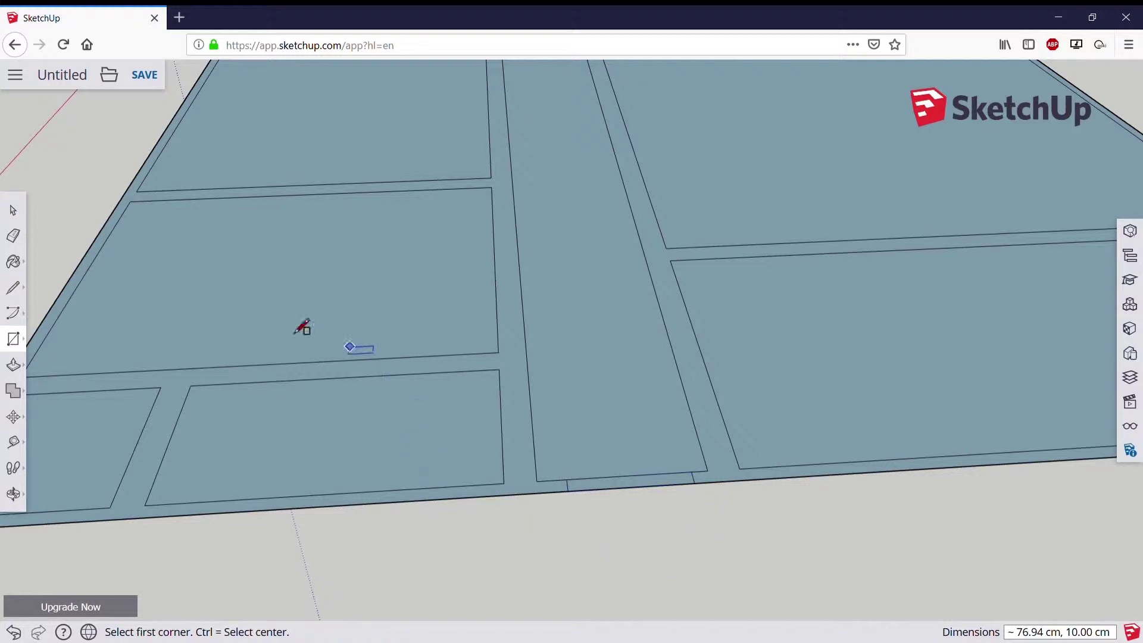
# Erase the corridor's end edge to open the entrance in the outer wall.
pyautogui.click(19, 238)
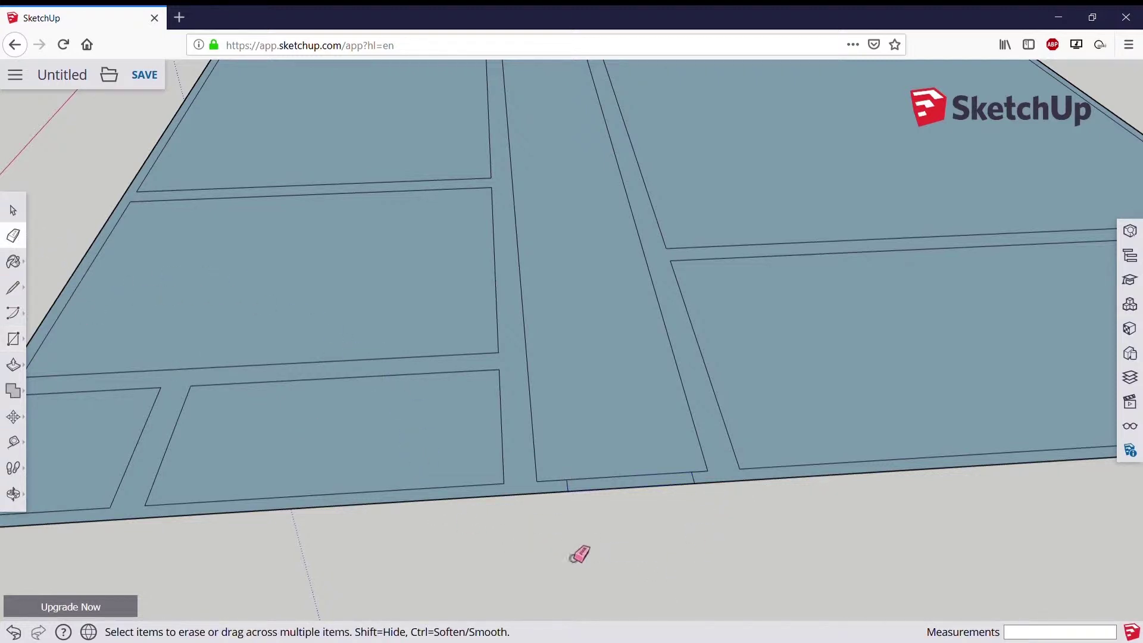
pyautogui.click(634, 488)
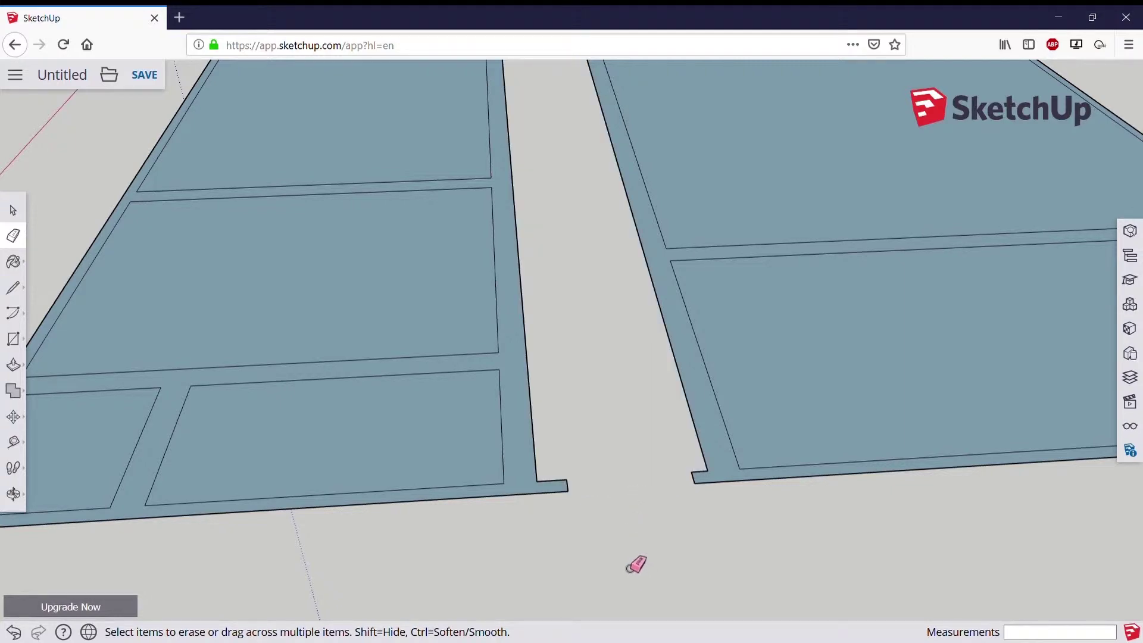
pyautogui.scroll(-3, 601, 482)
pyautogui.moveTo(413, 479)
pyautogui.mouseDown(button='middle')
pyautogui.moveTo(841, 551)
pyautogui.moveTo(906, 403)
pyautogui.moveTo(794, 470)
pyautogui.moveTo(791, 486)
pyautogui.moveTo(454, 530)
pyautogui.mouseUp(button='middle')
pyautogui.scroll(3, 602, 426)
pyautogui.moveTo(602, 427)
pyautogui.mouseDown(button='middle')
pyautogui.moveTo(469, 483)
pyautogui.moveTo(508, 467)
pyautogui.mouseUp(button='middle')
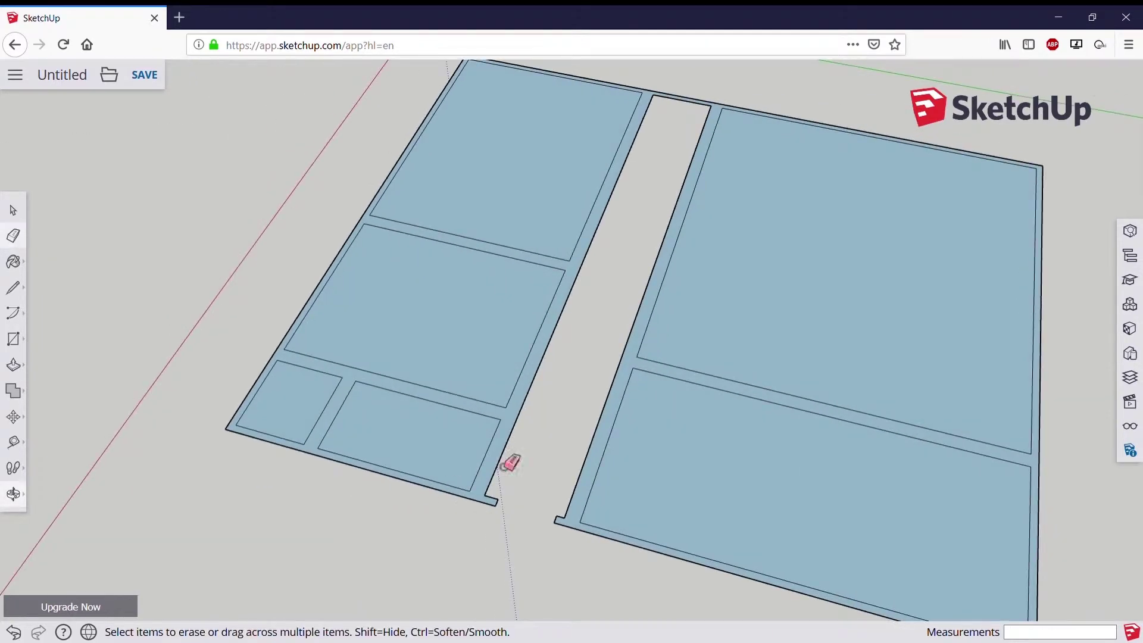
pyautogui.scroll(3, 508, 467)
pyautogui.scroll(2, 498, 469)
# Erase the room floor faces so only the wall outlines remain, then orbit to review.
pyautogui.press('r')
pyautogui.scroll(1, 586, 253)
pyautogui.scroll(-3, 587, 253)
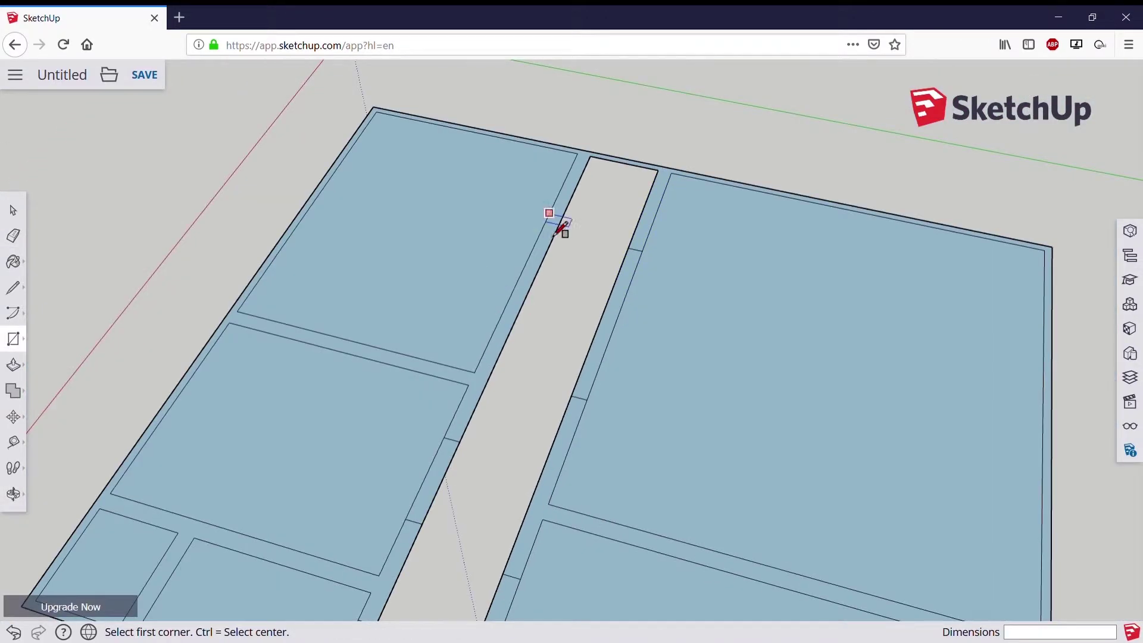
pyautogui.moveTo(555, 225); pyautogui.dragTo(536, 454, button='middle')
pyautogui.scroll(-2, 275, 490)
pyautogui.scroll(3, 299, 528)
pyautogui.press('e')
pyautogui.scroll(-5, 300, 528)
pyautogui.click(503, 381)
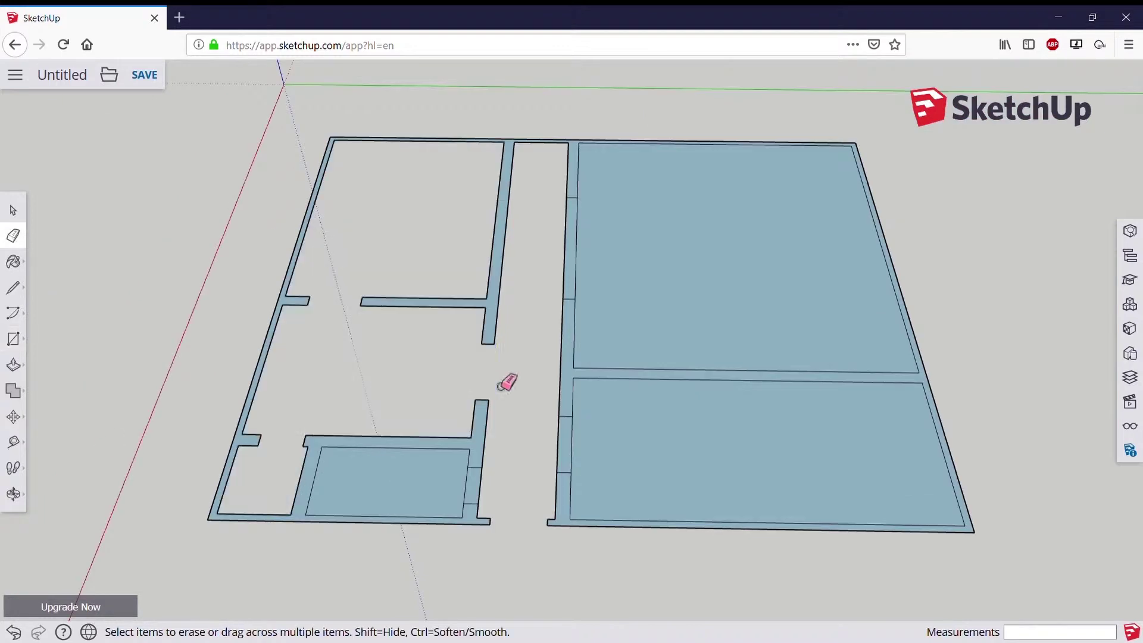
pyautogui.moveTo(503, 381)
pyautogui.mouseDown()
pyautogui.moveTo(589, 264)
pyautogui.moveTo(587, 304)
pyautogui.mouseUp()
pyautogui.moveTo(374, 411)
pyautogui.mouseDown(button='middle')
pyautogui.moveTo(897, 242)
pyautogui.moveTo(511, 427)
pyautogui.moveTo(608, 561)
pyautogui.moveTo(804, 306)
pyautogui.moveTo(806, 340)
pyautogui.moveTo(677, 472)
pyautogui.moveTo(760, 285)
pyautogui.mouseUp(button='middle')
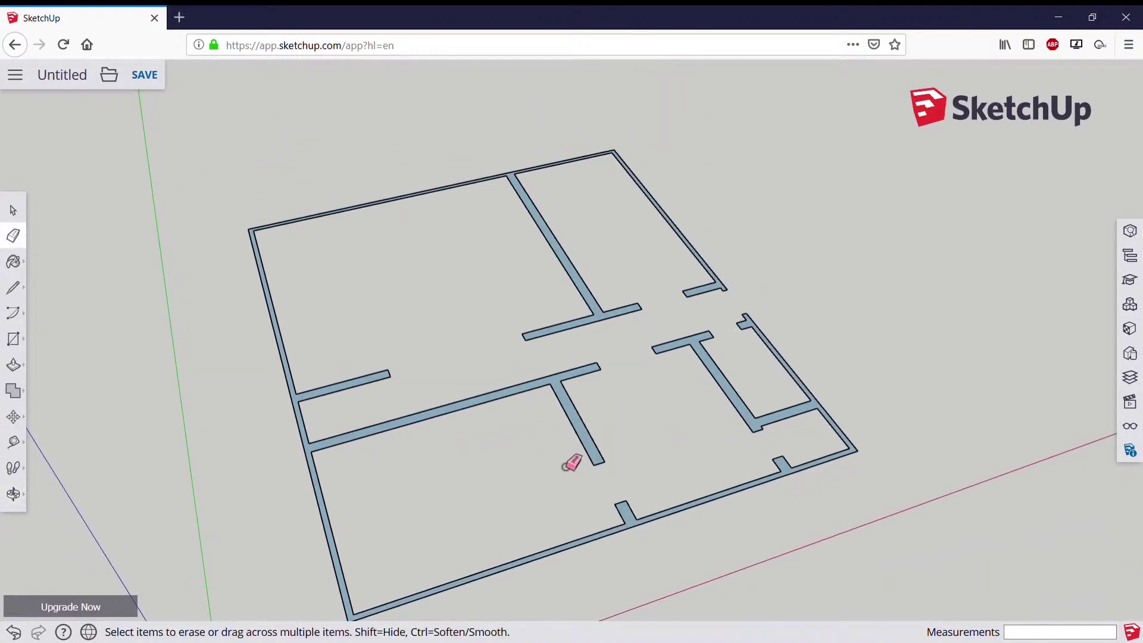
pyautogui.moveTo(571, 462)
pyautogui.mouseDown(button='middle')
pyautogui.moveTo(689, 441)
pyautogui.moveTo(349, 428)
pyautogui.moveTo(573, 416)
pyautogui.moveTo(671, 391)
pyautogui.moveTo(655, 441)
pyautogui.moveTo(420, 458)
pyautogui.mouseUp(button='middle')
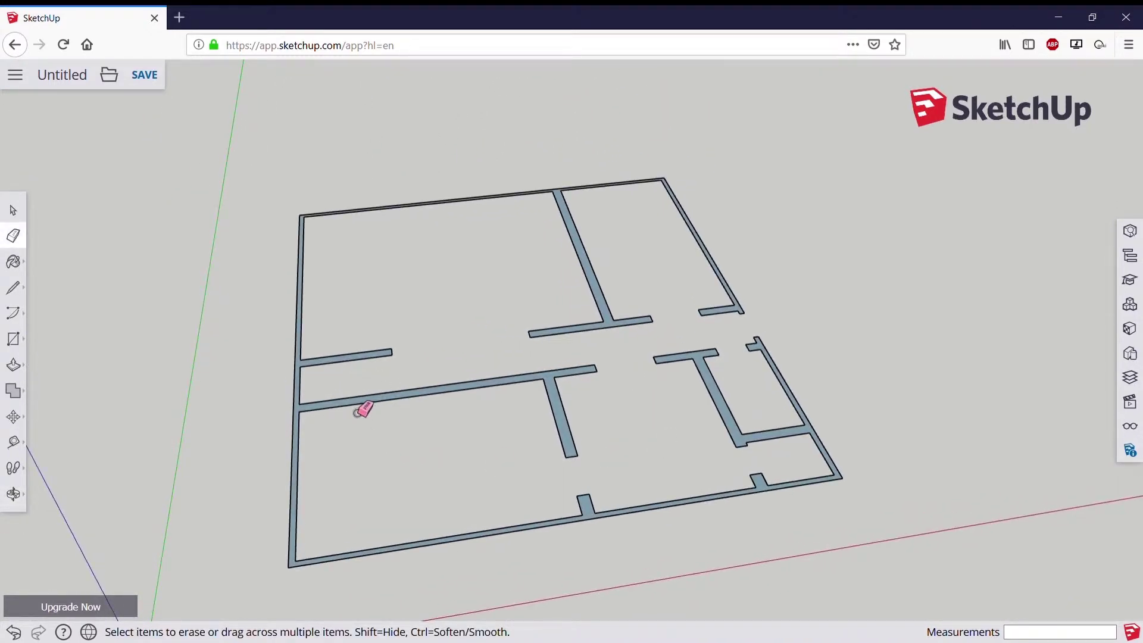
pyautogui.moveTo(523, 412)
pyautogui.mouseDown(button='middle')
pyautogui.moveTo(369, 452)
pyautogui.moveTo(442, 449)
pyautogui.moveTo(845, 323)
pyautogui.moveTo(509, 458)
pyautogui.moveTo(303, 408)
pyautogui.moveTo(444, 451)
pyautogui.moveTo(408, 479)
pyautogui.moveTo(543, 451)
pyautogui.mouseUp(button='middle')
# Push/Pull the wall outlines upward into 250 cm high walls.
pyautogui.press('e')
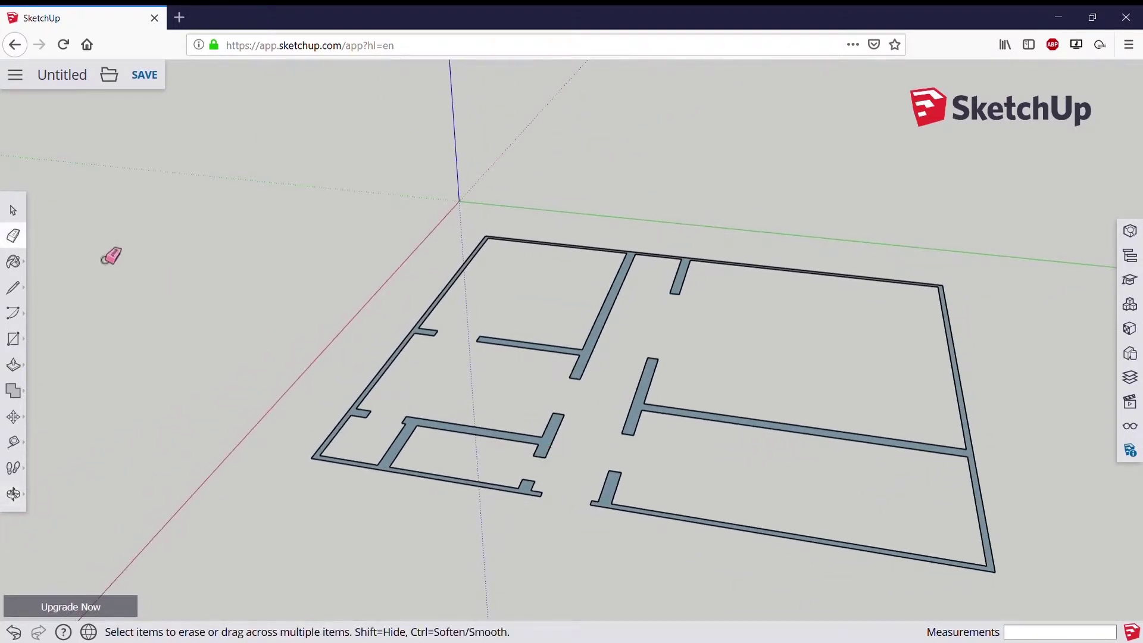
pyautogui.click(23, 369)
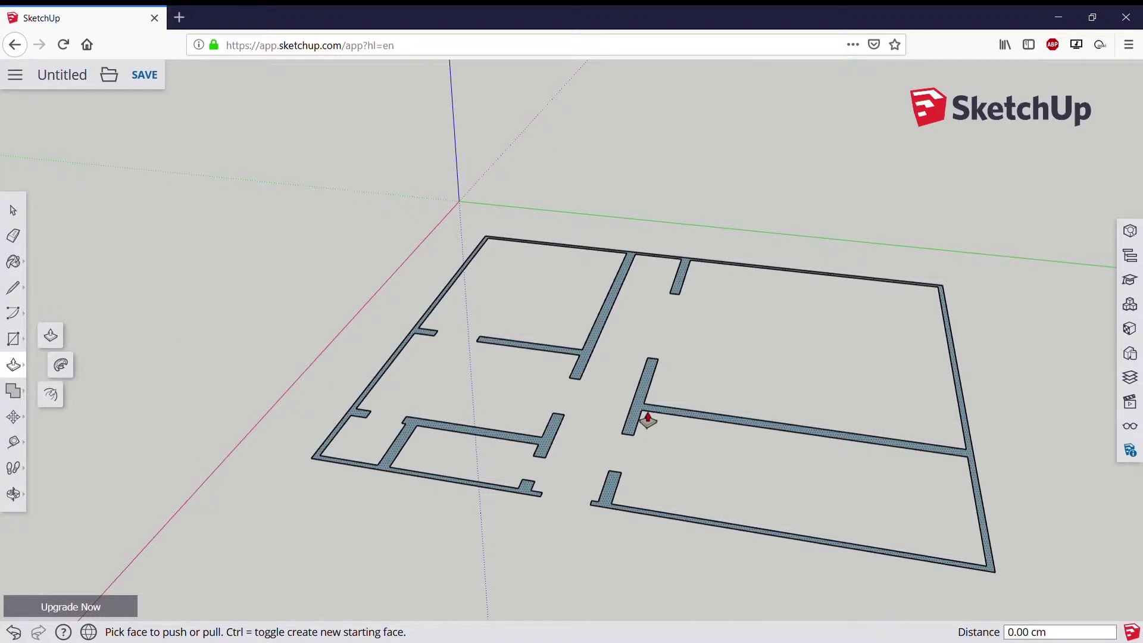
pyautogui.moveTo(648, 420); pyautogui.dragTo(651, 383)
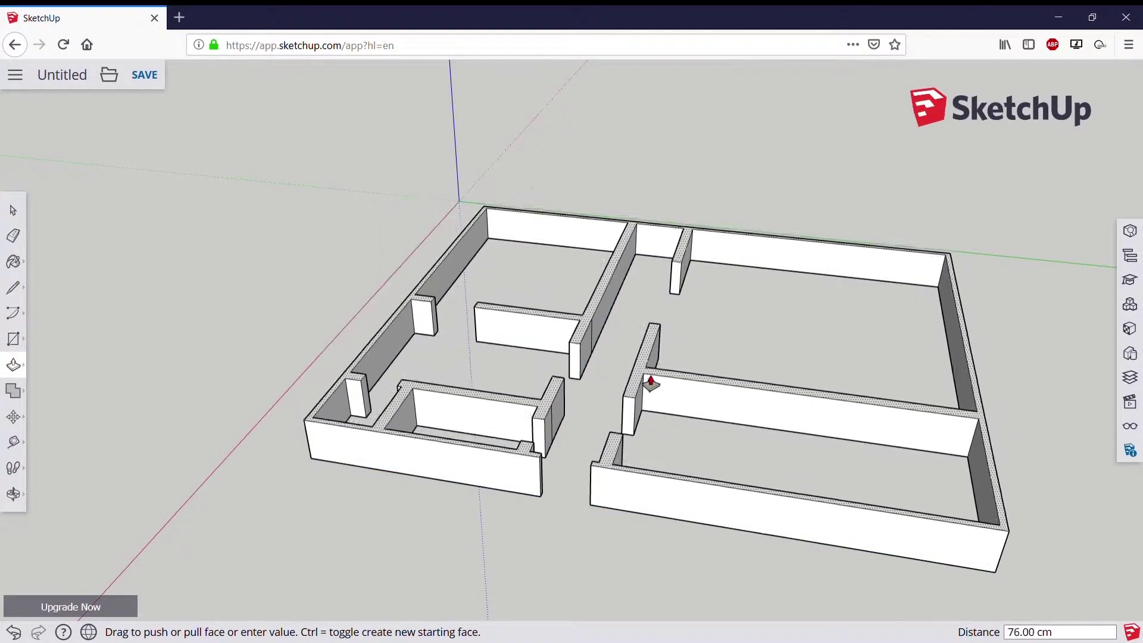
pyautogui.moveTo(650, 383)
pyautogui.mouseDown()
pyautogui.moveTo(641, 306)
pyautogui.moveTo(646, 388)
pyautogui.moveTo(644, 342)
pyautogui.mouseUp()
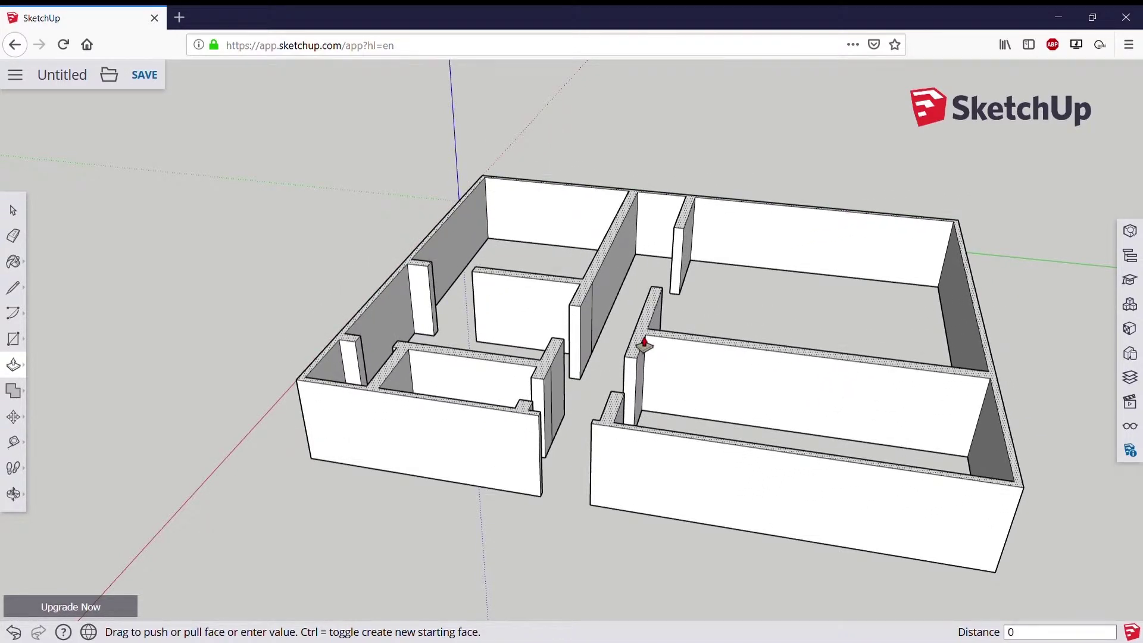
pyautogui.moveTo(644, 342); pyautogui.dragTo(649, 328)
pyautogui.write('25')
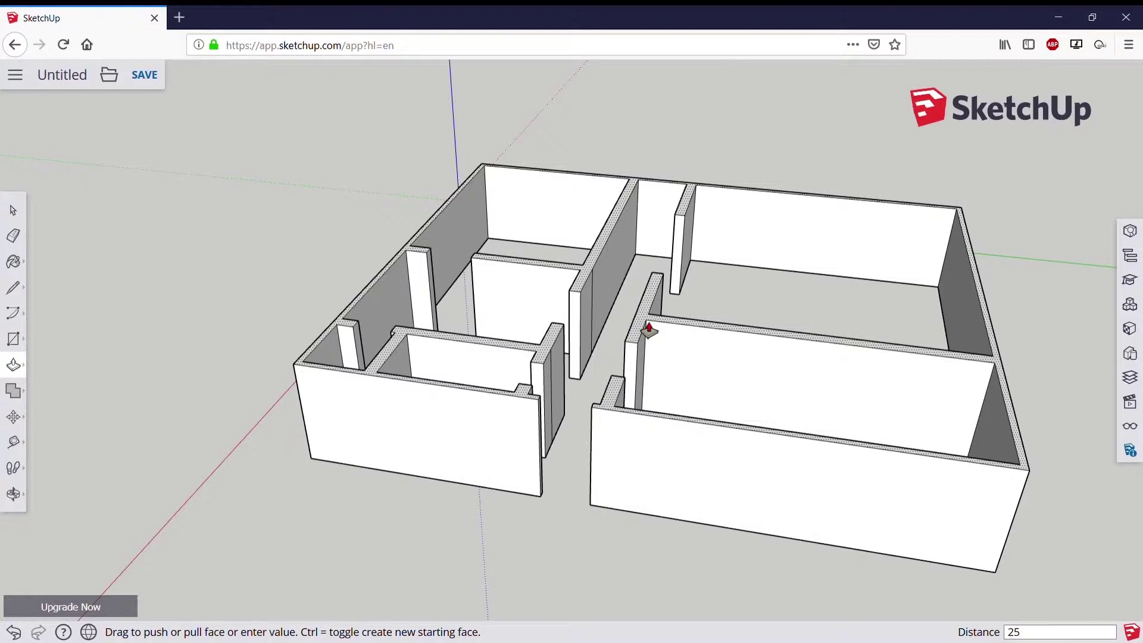
pyautogui.write('0')
pyautogui.press('Return')
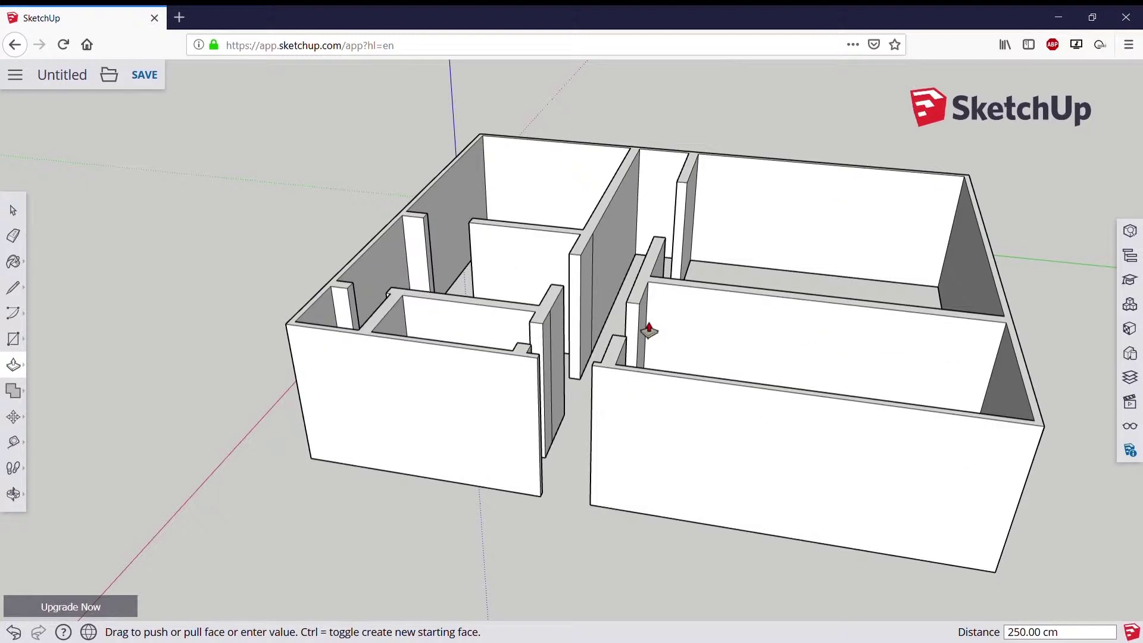
# Orbit to eye level to inspect the new walls and the open corridor entrance.
pyautogui.moveTo(643, 439)
pyautogui.mouseDown(button='middle')
pyautogui.moveTo(577, 355)
pyautogui.moveTo(720, 196)
pyautogui.moveTo(1061, 296)
pyautogui.moveTo(659, 360)
pyautogui.moveTo(554, 235)
pyautogui.moveTo(584, 230)
pyautogui.moveTo(589, 253)
pyautogui.mouseUp(button='middle')
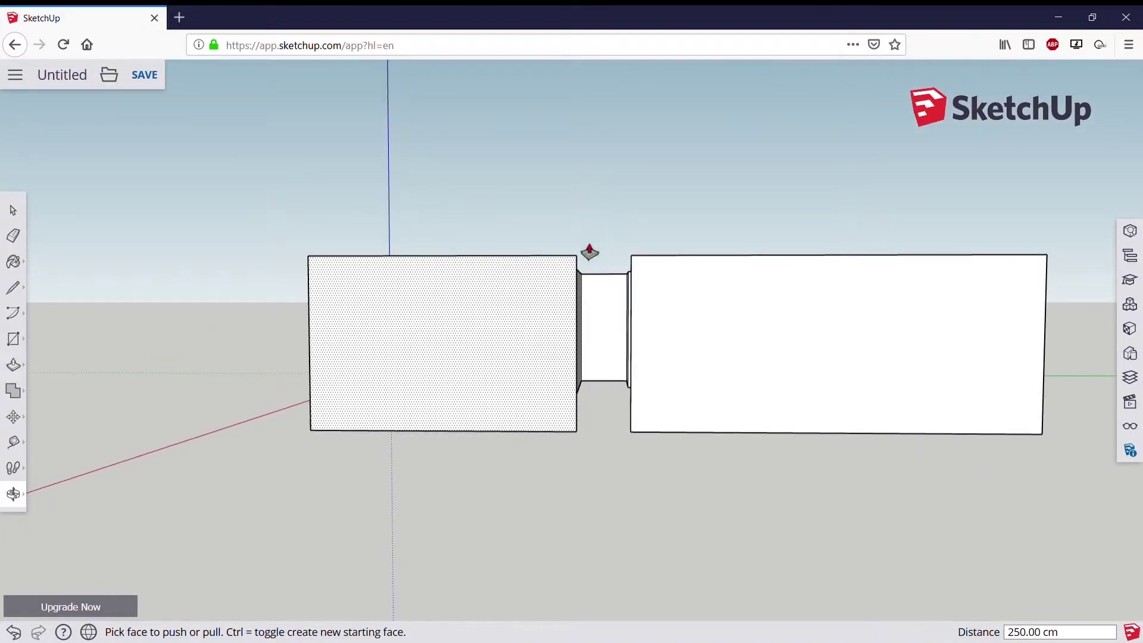
pyautogui.scroll(5, 612, 337)
pyautogui.moveTo(612, 337)
pyautogui.mouseDown(button='middle')
pyautogui.moveTo(222, 369)
pyautogui.moveTo(314, 446)
pyautogui.moveTo(864, 472)
pyautogui.moveTo(905, 433)
pyautogui.mouseUp(button='middle')
pyautogui.scroll(-5, 774, 452)
pyautogui.scroll(-3, 576, 352)
pyautogui.scroll(1, 653, 454)
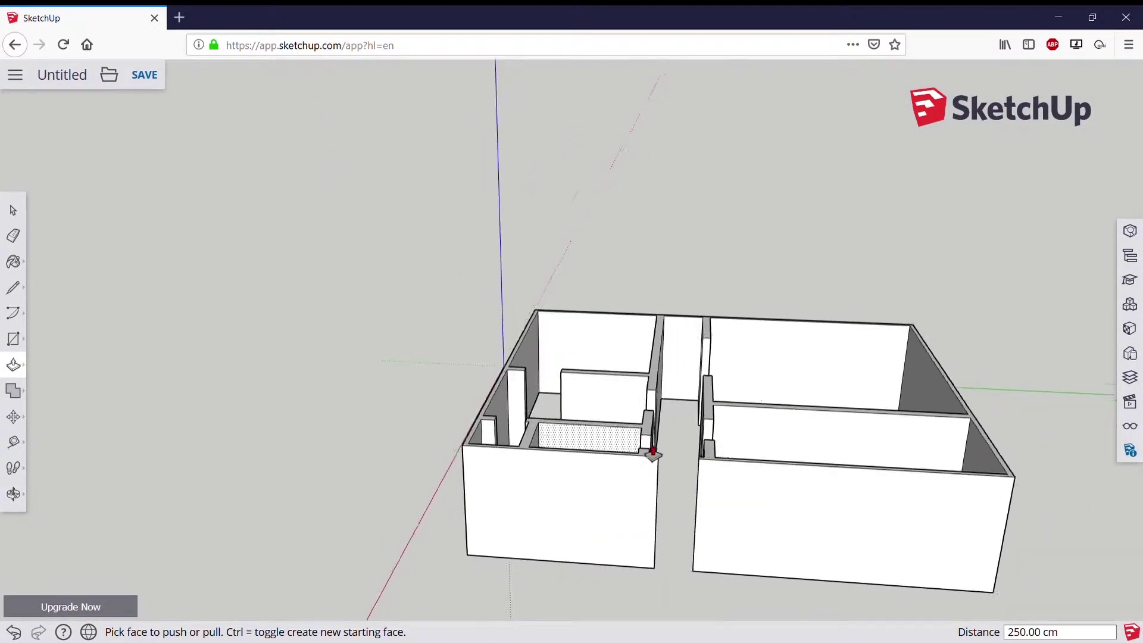
pyautogui.scroll(2, 653, 454)
pyautogui.moveTo(699, 522)
pyautogui.mouseDown(button='middle')
pyautogui.moveTo(702, 395)
pyautogui.moveTo(691, 369)
pyautogui.mouseUp(button='middle')
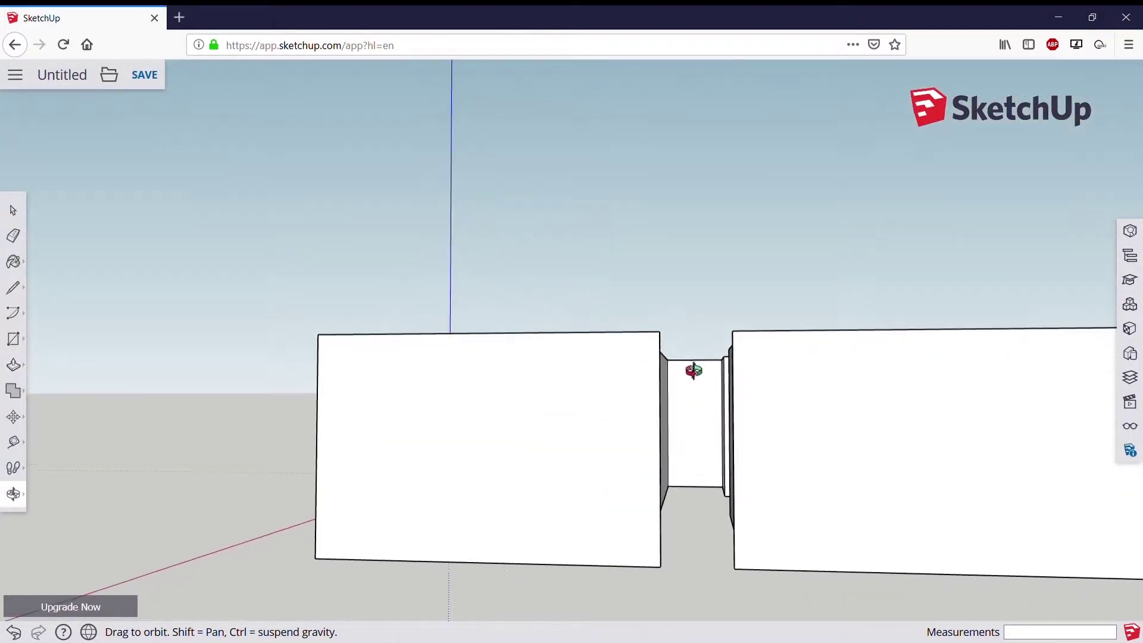
pyautogui.click(14, 469)
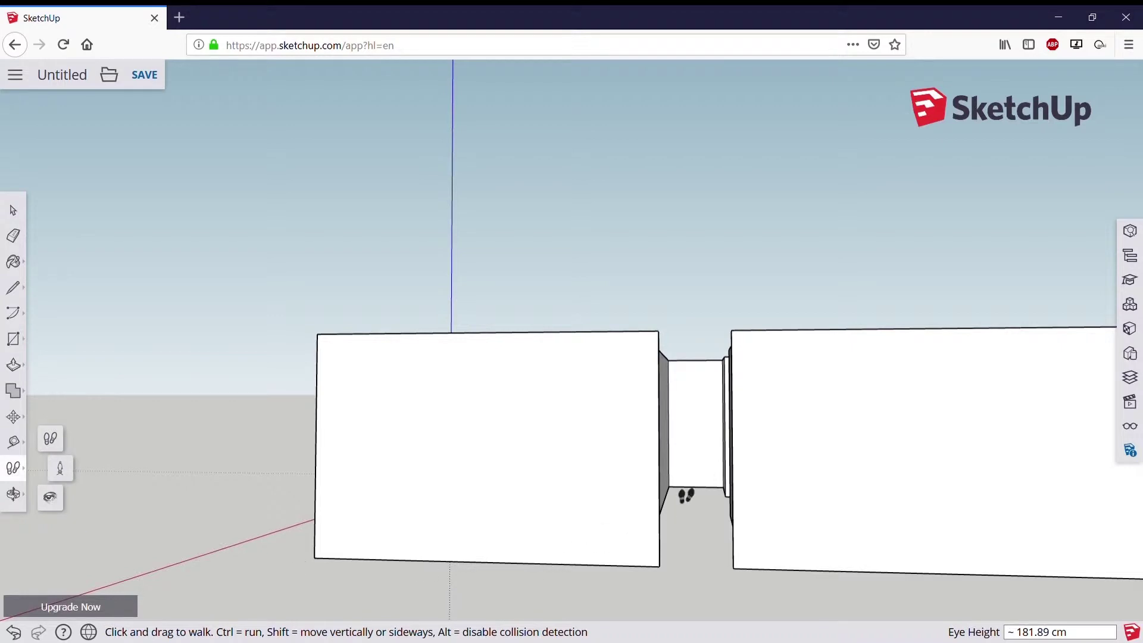
pyautogui.moveTo(719, 489)
pyautogui.mouseDown()
pyautogui.moveTo(702, 530)
pyautogui.moveTo(778, 413)
pyautogui.moveTo(712, 319)
pyautogui.mouseUp()
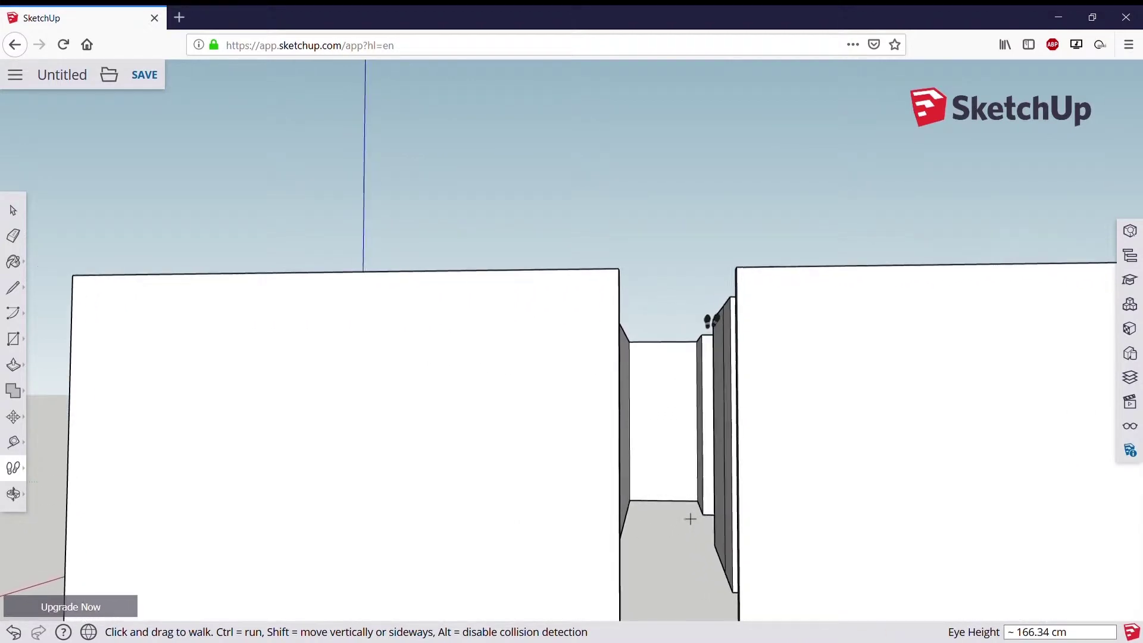
pyautogui.moveTo(712, 320); pyautogui.dragTo(617, 521)
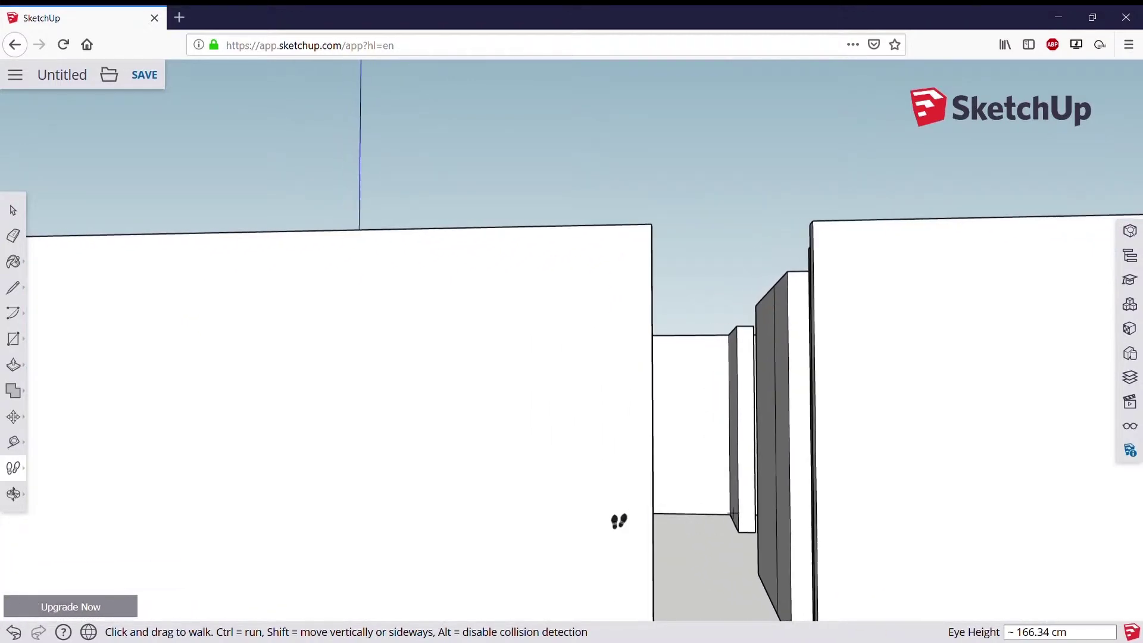
pyautogui.moveTo(732, 513)
pyautogui.mouseDown()
pyautogui.moveTo(813, 539)
pyautogui.moveTo(1036, 551)
pyautogui.moveTo(867, 474)
pyautogui.moveTo(869, 419)
pyautogui.moveTo(520, 428)
pyautogui.moveTo(658, 421)
pyautogui.moveTo(691, 339)
pyautogui.moveTo(762, 378)
pyautogui.moveTo(757, 390)
pyautogui.moveTo(948, 467)
pyautogui.moveTo(1140, 516)
pyautogui.moveTo(696, 508)
pyautogui.moveTo(696, 423)
pyautogui.moveTo(785, 423)
pyautogui.moveTo(1074, 471)
pyautogui.moveTo(900, 428)
pyautogui.moveTo(775, 347)
pyautogui.moveTo(25, 441)
pyautogui.mouseUp()
pyautogui.moveTo(102, 464)
pyautogui.mouseDown()
pyautogui.moveTo(502, 577)
pyautogui.moveTo(862, 613)
pyautogui.moveTo(789, 616)
pyautogui.moveTo(616, 553)
pyautogui.mouseUp()
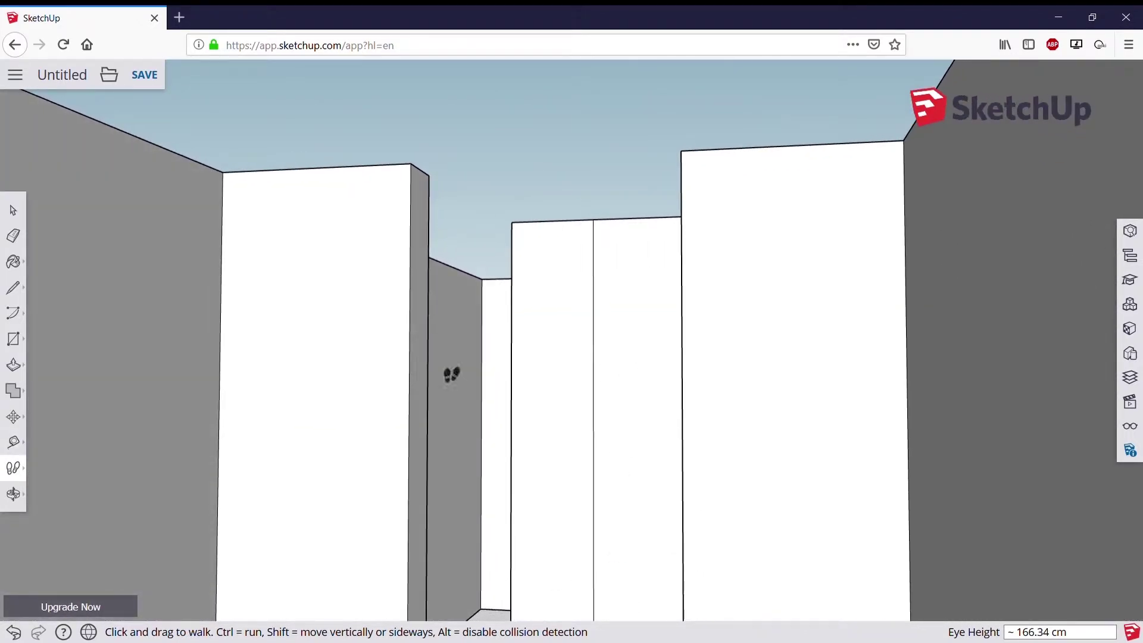
pyautogui.moveTo(503, 388)
pyautogui.mouseDown(button='middle')
pyautogui.moveTo(510, 604)
pyautogui.moveTo(681, 551)
pyautogui.mouseUp(button='middle')
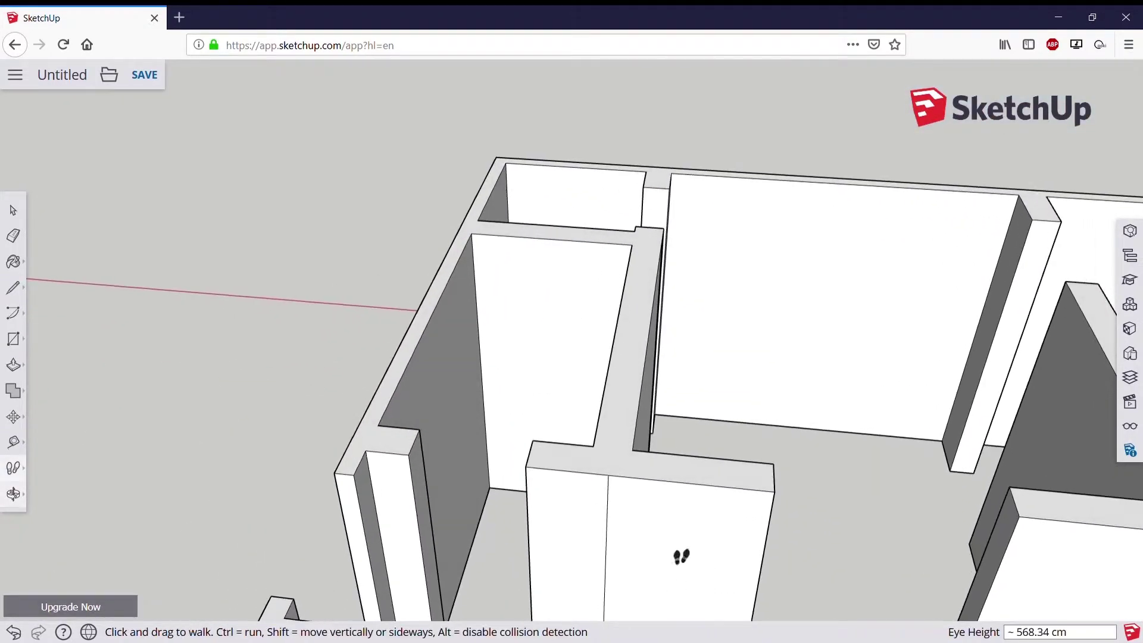
pyautogui.scroll(-3, 366, 400)
pyautogui.moveTo(366, 400); pyautogui.dragTo(923, 464, button='middle')
pyautogui.click(14, 210)
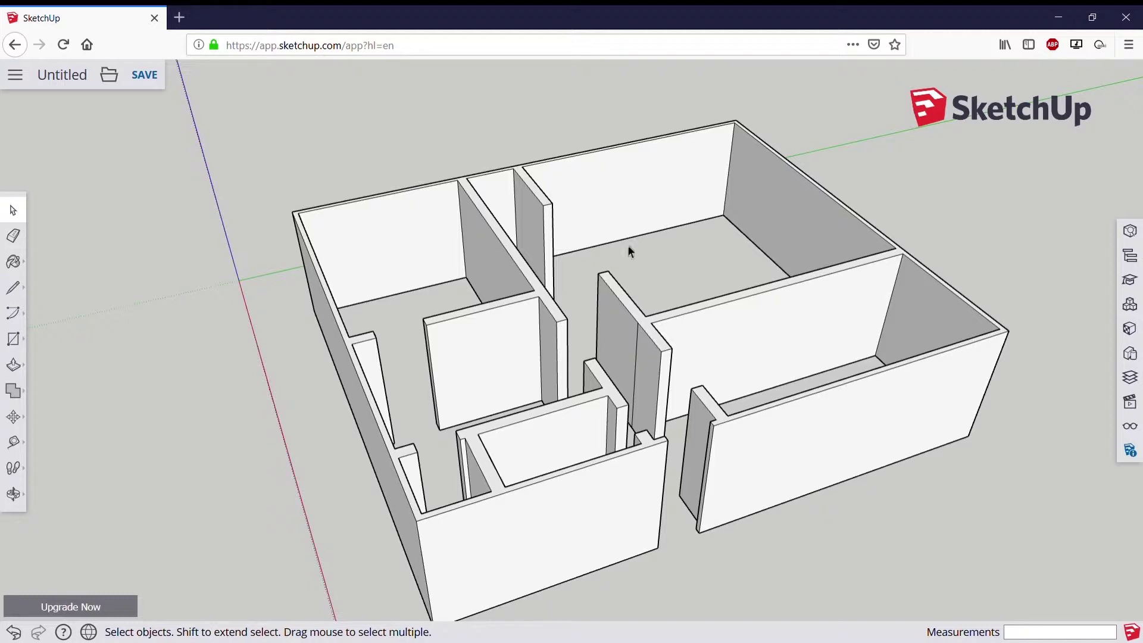
# Select only the front wall face and browse the Materials panel categories.
pyautogui.moveTo(690, 562); pyautogui.dragTo(432, 430, button='middle')
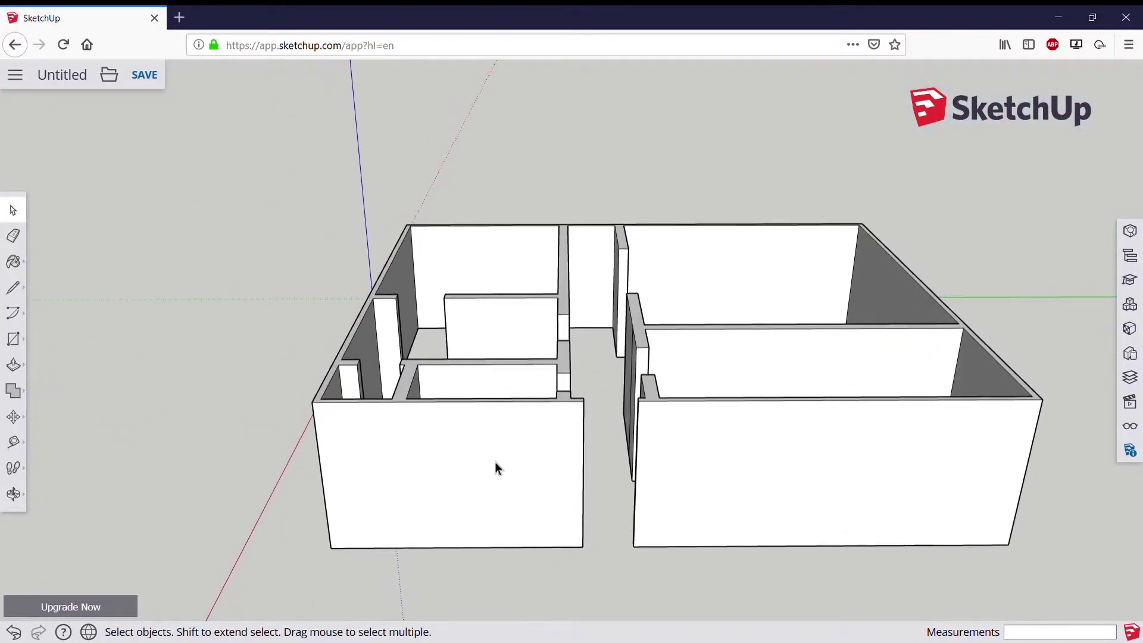
pyautogui.moveTo(494, 462)
pyautogui.mouseDown(button='middle')
pyautogui.moveTo(812, 359)
pyautogui.moveTo(559, 426)
pyautogui.moveTo(513, 459)
pyautogui.moveTo(651, 428)
pyautogui.mouseUp(button='middle')
pyautogui.click(520, 455)
pyautogui.click(785, 231)
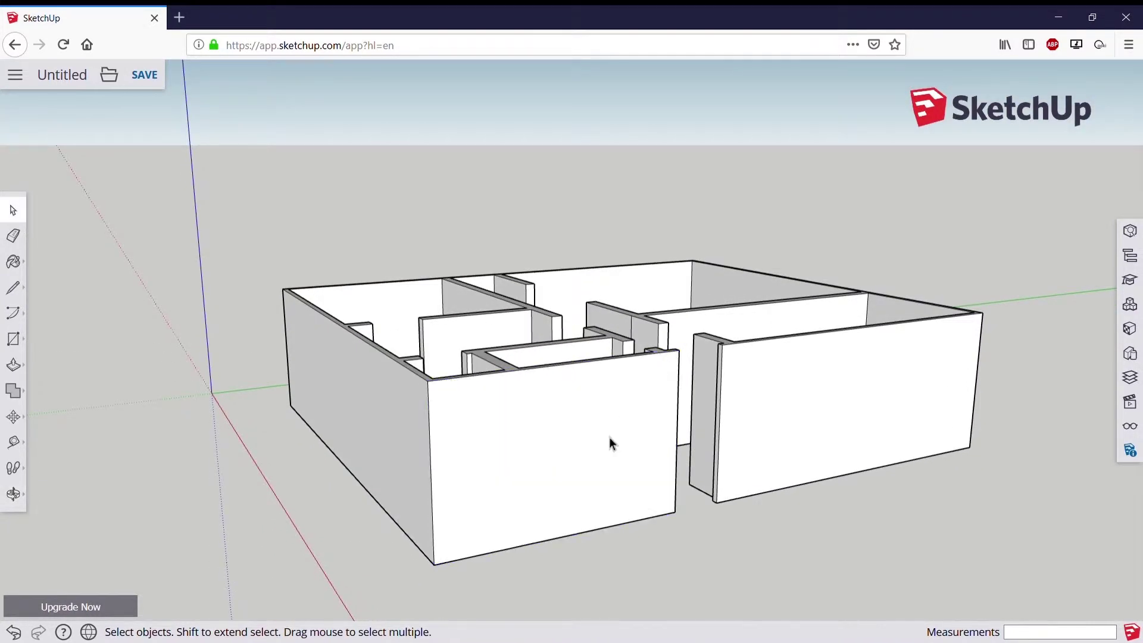
pyautogui.click(609, 436)
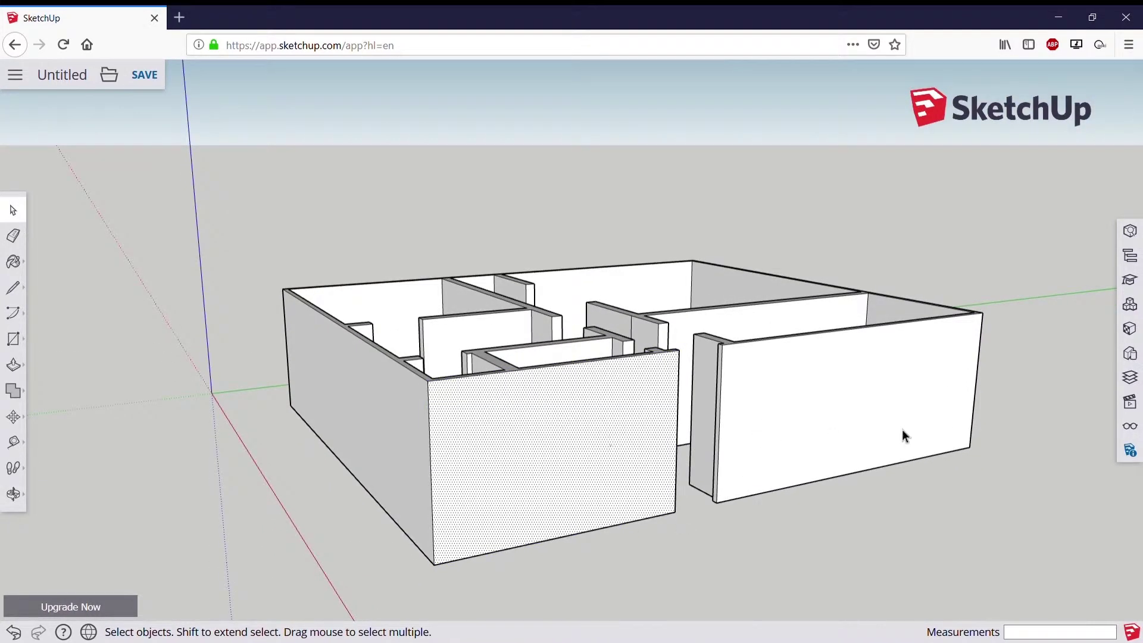
pyautogui.click(1130, 331)
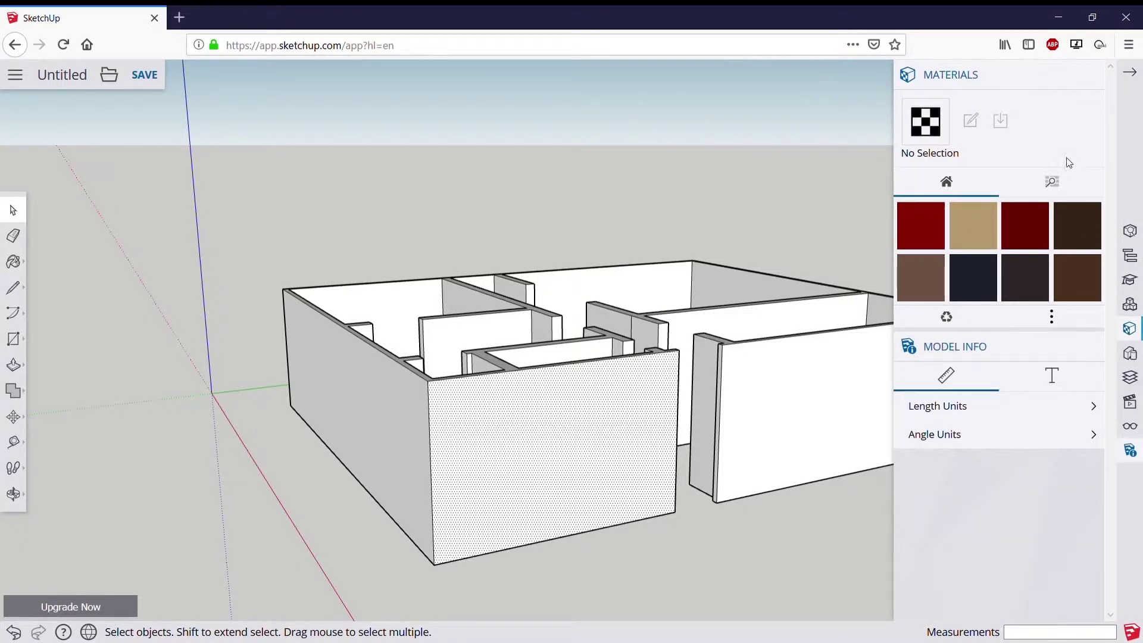
pyautogui.click(1054, 183)
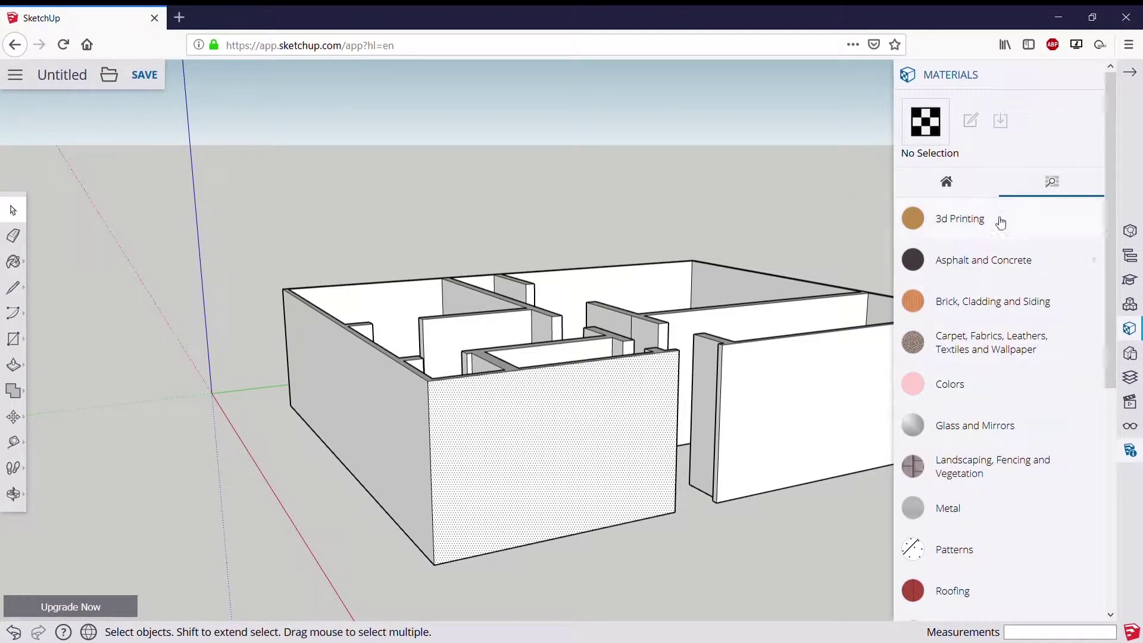
# Paint the front, left and right walls with Brick Antique 01.
pyautogui.click(1030, 303)
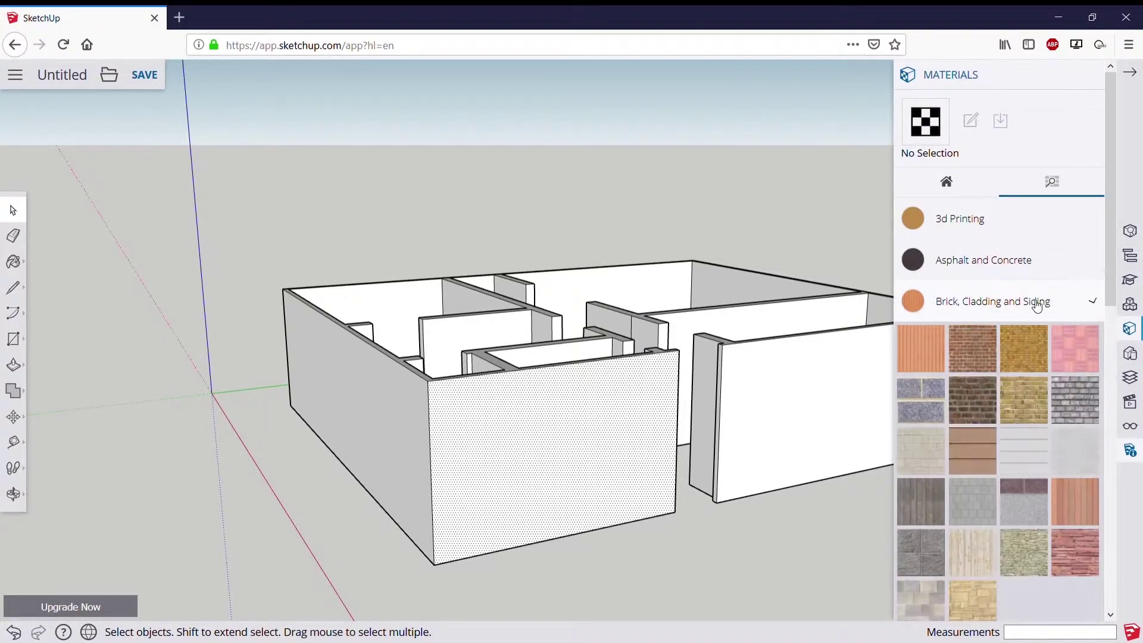
pyautogui.click(972, 355)
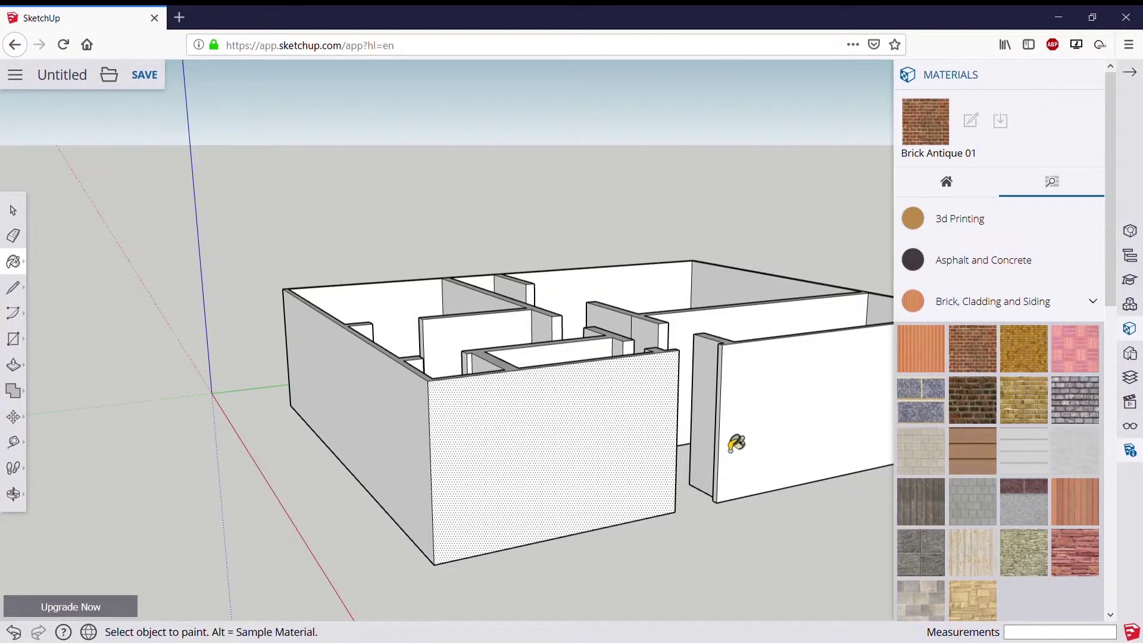
pyautogui.click(640, 484)
pyautogui.click(416, 477)
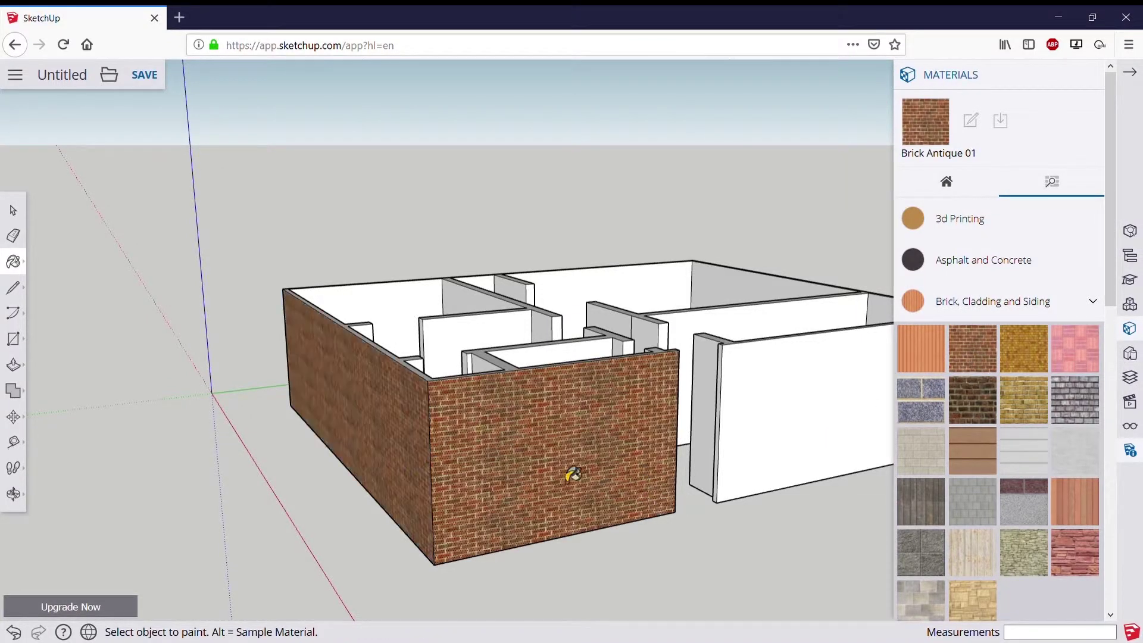
pyautogui.click(761, 432)
# Try Brick Rough Dark, then Brick Tumbled, on the three outer walls.
pyautogui.click(986, 400)
pyautogui.click(817, 410)
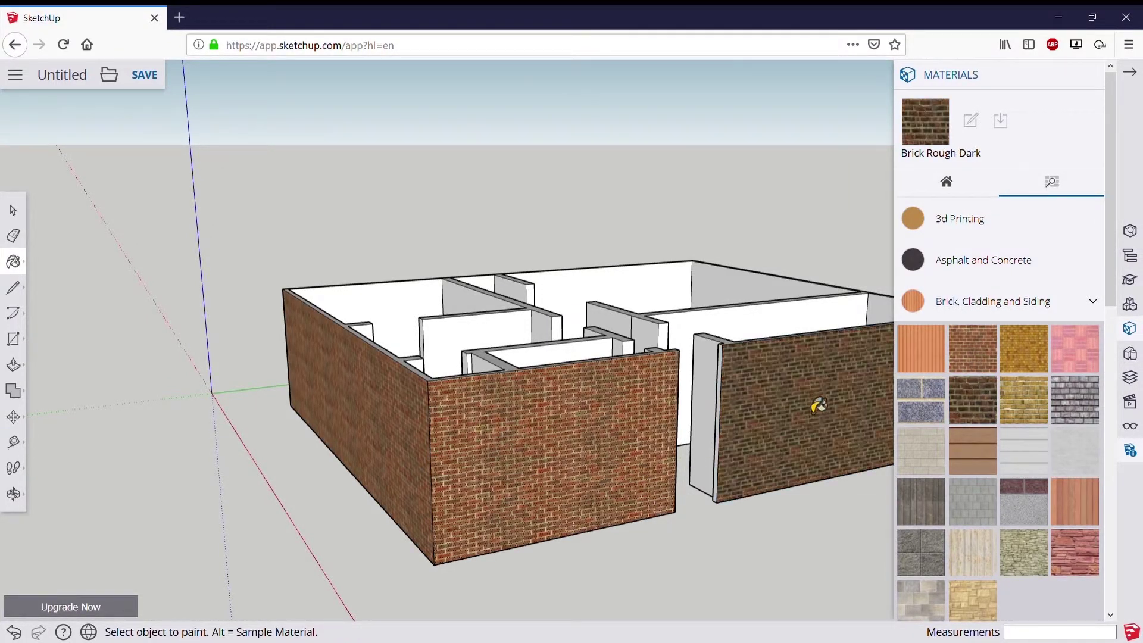
pyautogui.click(602, 434)
pyautogui.click(414, 438)
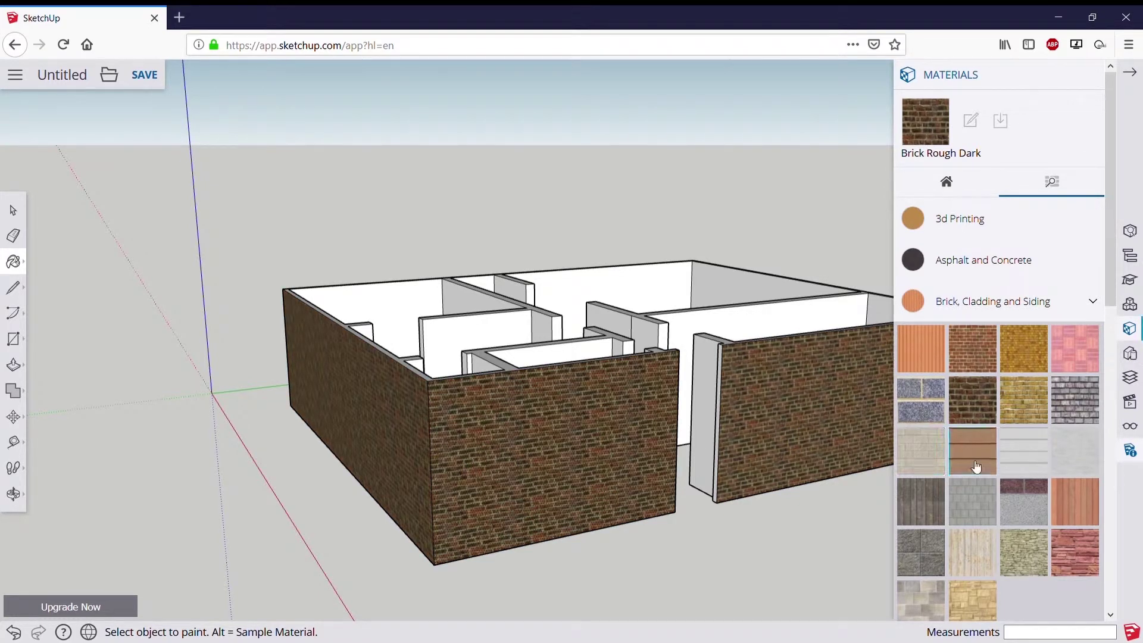
pyautogui.click(1075, 398)
pyautogui.click(790, 425)
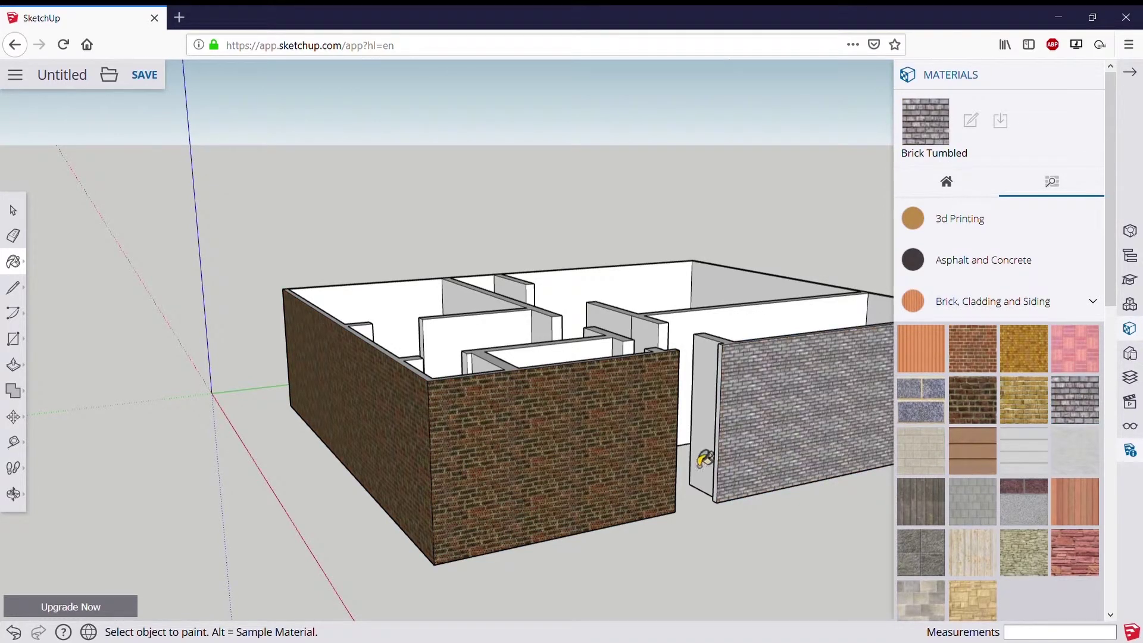
pyautogui.click(506, 466)
pyautogui.click(377, 435)
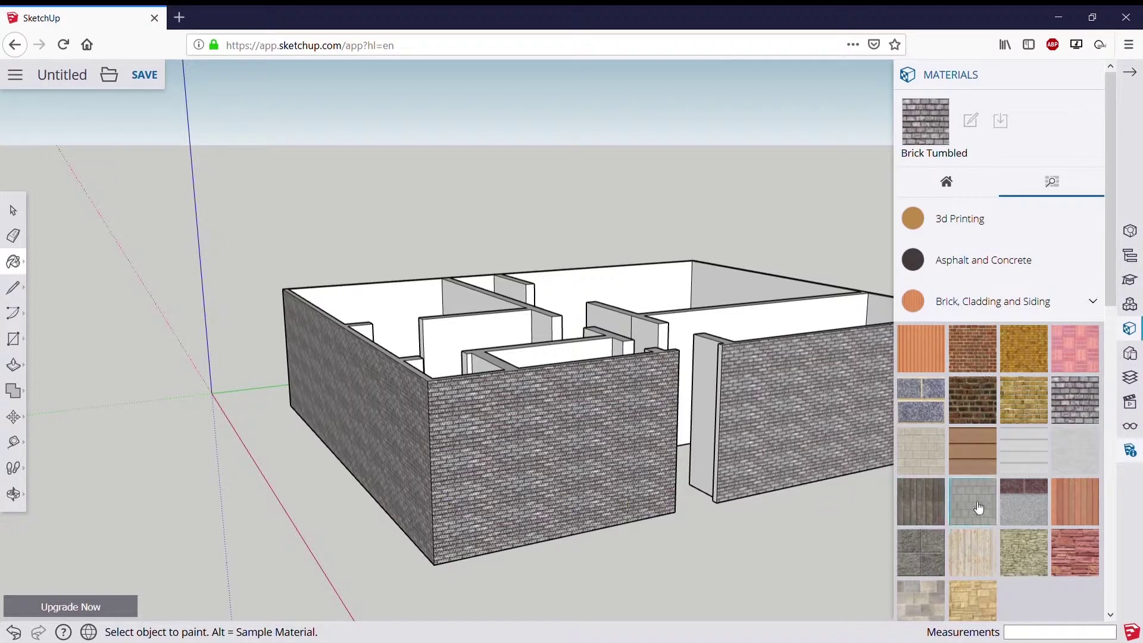
# Try Stone Masonry Multi, then repaint the three walls with Brick Antique 01.
pyautogui.click(936, 595)
pyautogui.click(567, 489)
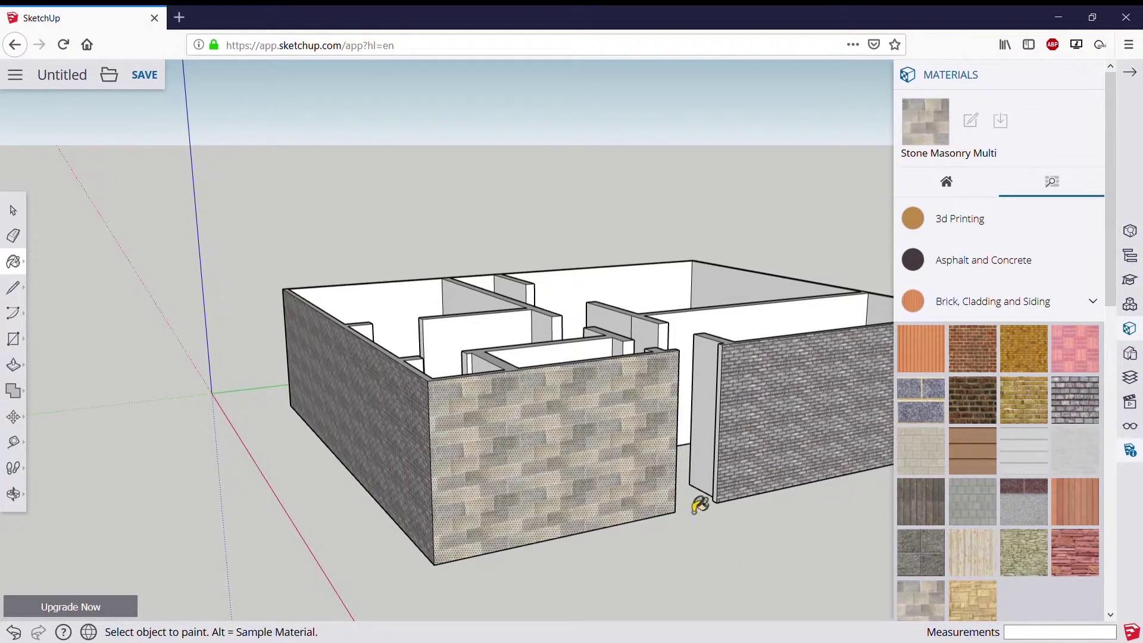
pyautogui.click(850, 459)
pyautogui.click(417, 432)
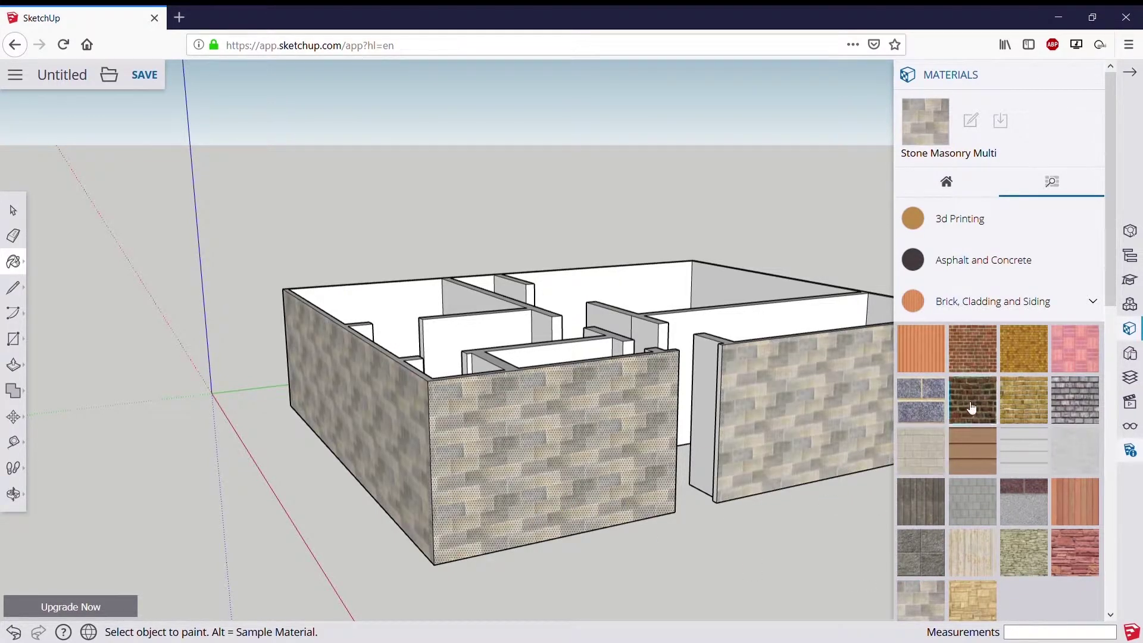
pyautogui.click(972, 351)
pyautogui.click(816, 425)
pyautogui.click(666, 427)
pyautogui.click(403, 421)
# Brick the remaining shaded exterior wall and orbit to check every outer wall.
pyautogui.moveTo(184, 374)
pyautogui.mouseDown(button='middle')
pyautogui.moveTo(475, 446)
pyautogui.moveTo(286, 464)
pyautogui.moveTo(281, 429)
pyautogui.moveTo(619, 502)
pyautogui.mouseUp(button='middle')
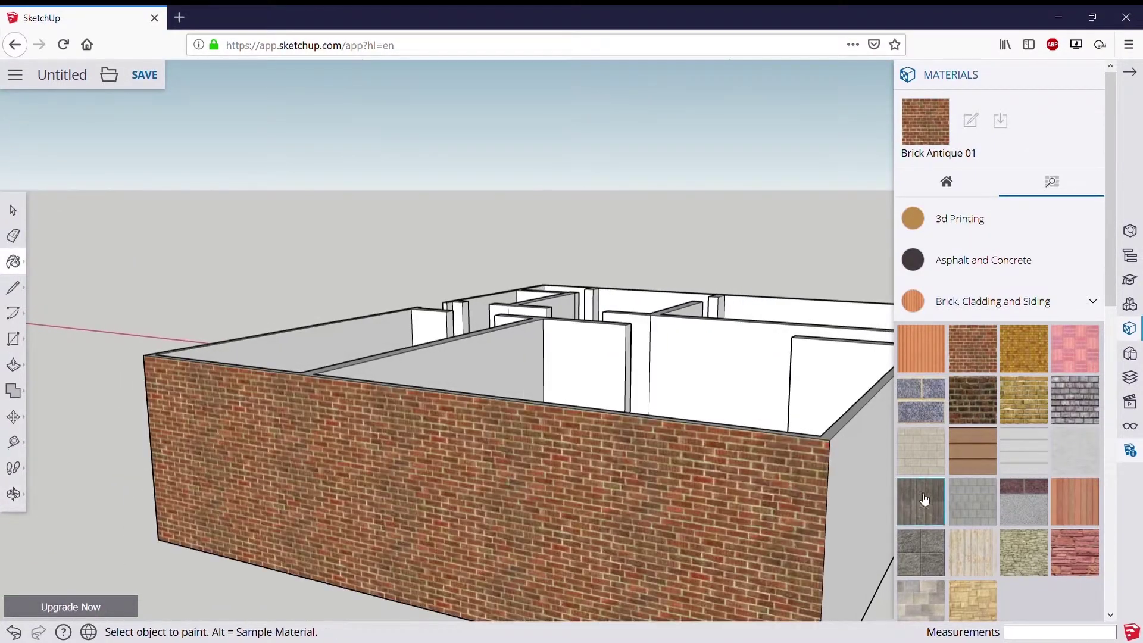
pyautogui.click(855, 523)
pyautogui.moveTo(855, 523)
pyautogui.mouseDown(button='middle')
pyautogui.moveTo(276, 449)
pyautogui.moveTo(211, 463)
pyautogui.moveTo(370, 316)
pyautogui.mouseUp(button='middle')
pyautogui.scroll(-5, 472, 401)
pyautogui.moveTo(473, 401); pyautogui.dragTo(582, 505, button='middle')
pyautogui.scroll(3, 564, 395)
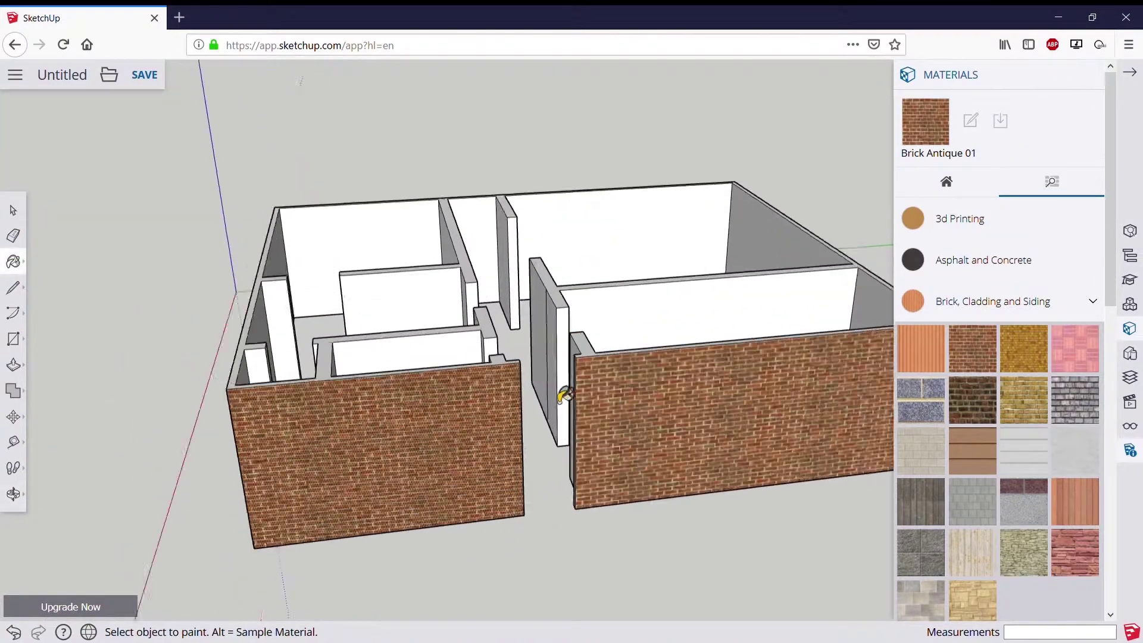
pyautogui.moveTo(564, 395)
pyautogui.mouseDown(button='middle')
pyautogui.moveTo(592, 485)
pyautogui.moveTo(684, 467)
pyautogui.moveTo(395, 369)
pyautogui.moveTo(255, 376)
pyautogui.moveTo(429, 438)
pyautogui.moveTo(337, 497)
pyautogui.moveTo(725, 492)
pyautogui.moveTo(287, 419)
pyautogui.mouseUp(button='middle')
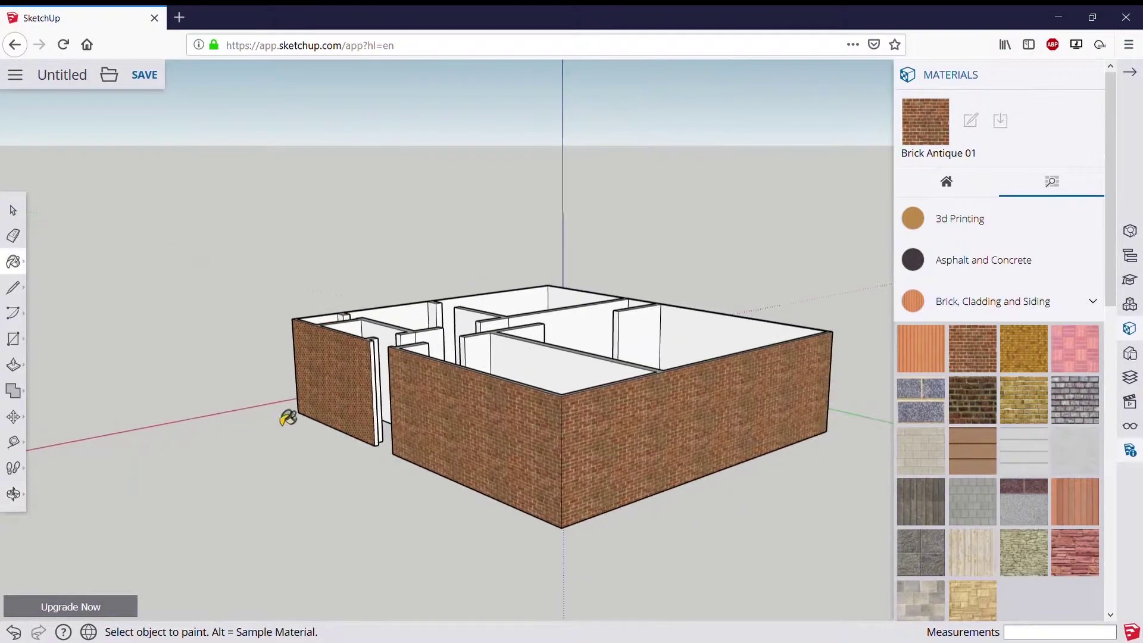
pyautogui.scroll(2, 671, 448)
pyautogui.moveTo(144, 314)
pyautogui.mouseDown(button='middle')
pyautogui.moveTo(508, 400)
pyautogui.moveTo(615, 413)
pyautogui.moveTo(605, 416)
pyautogui.moveTo(619, 353)
pyautogui.moveTo(556, 428)
pyautogui.moveTo(500, 439)
pyautogui.mouseUp(button='middle')
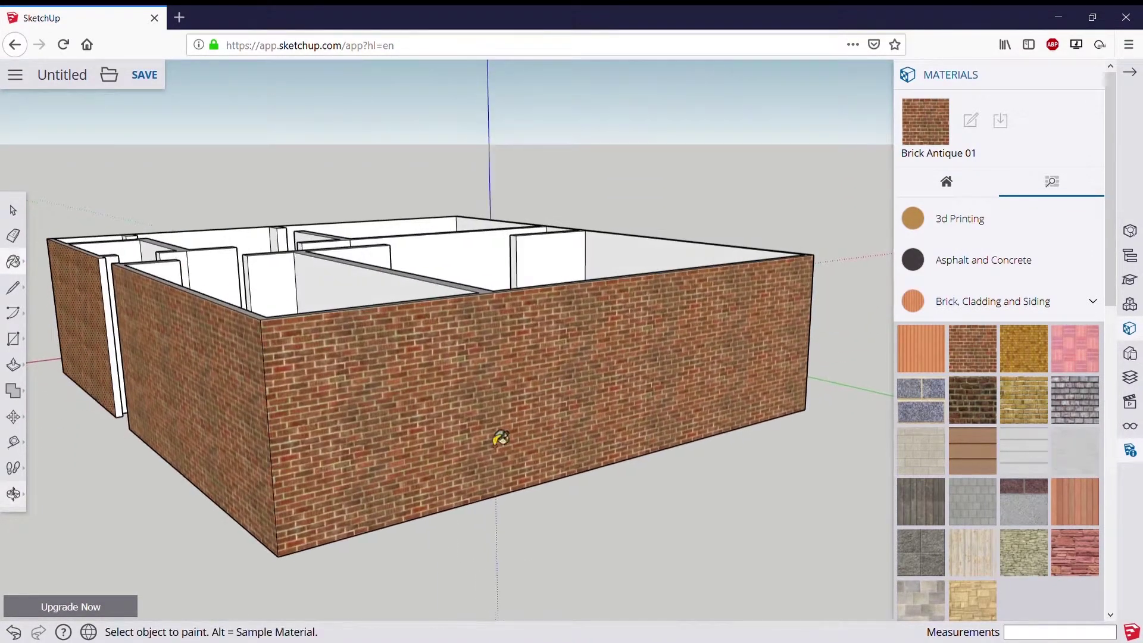
# Draw a 232.48 × 95.84 cm window rectangle on the front brick wall.
pyautogui.click(14, 342)
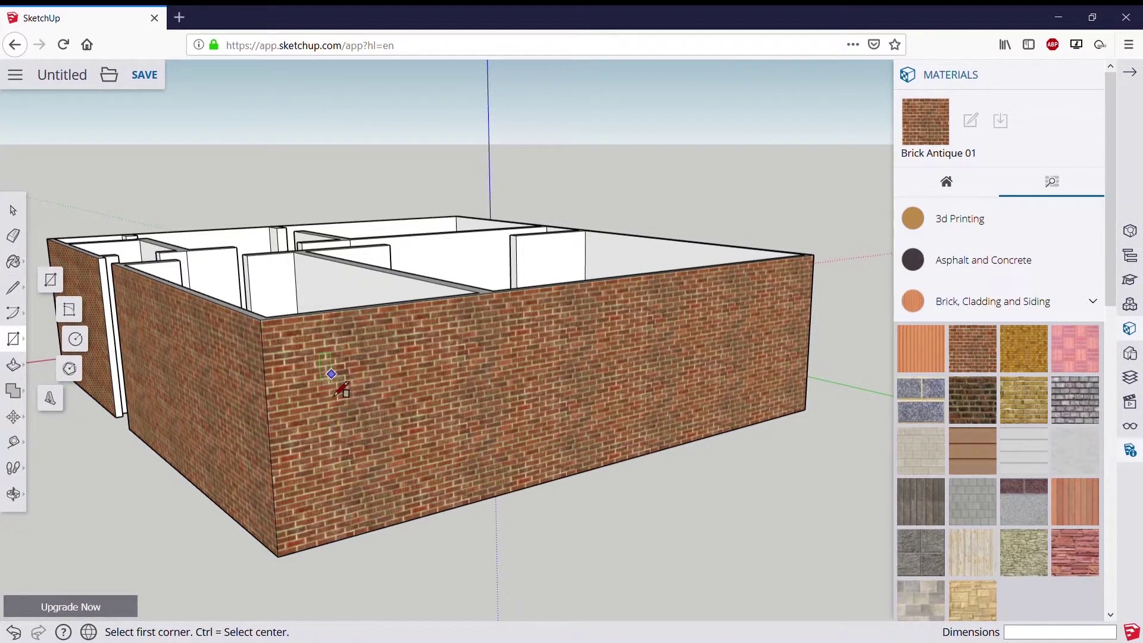
pyautogui.click(325, 372)
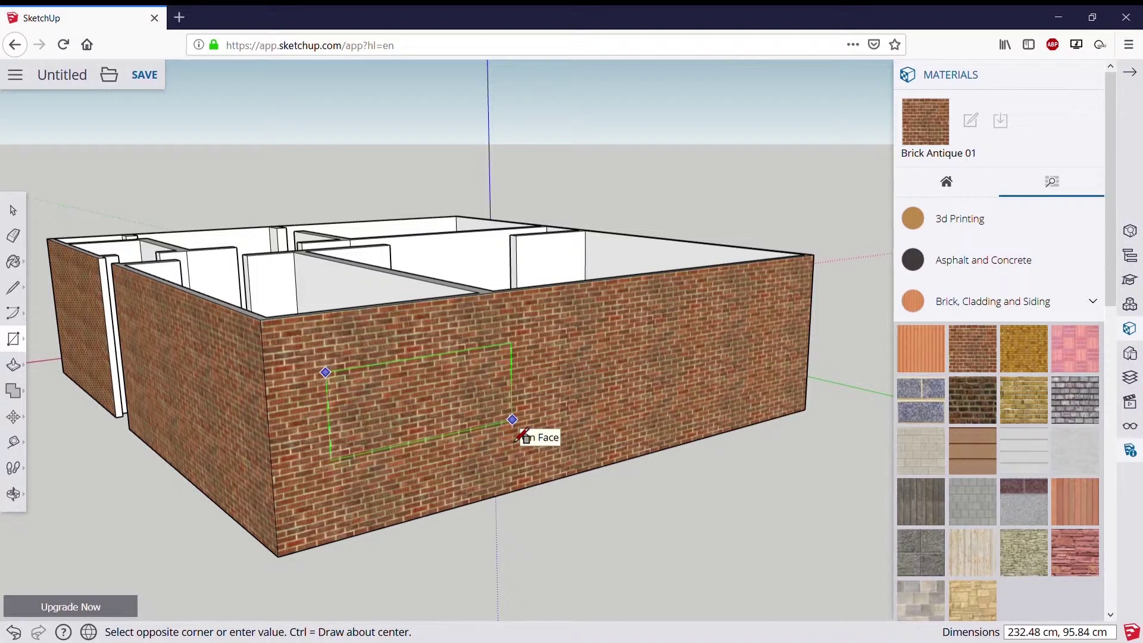
pyautogui.click(516, 434)
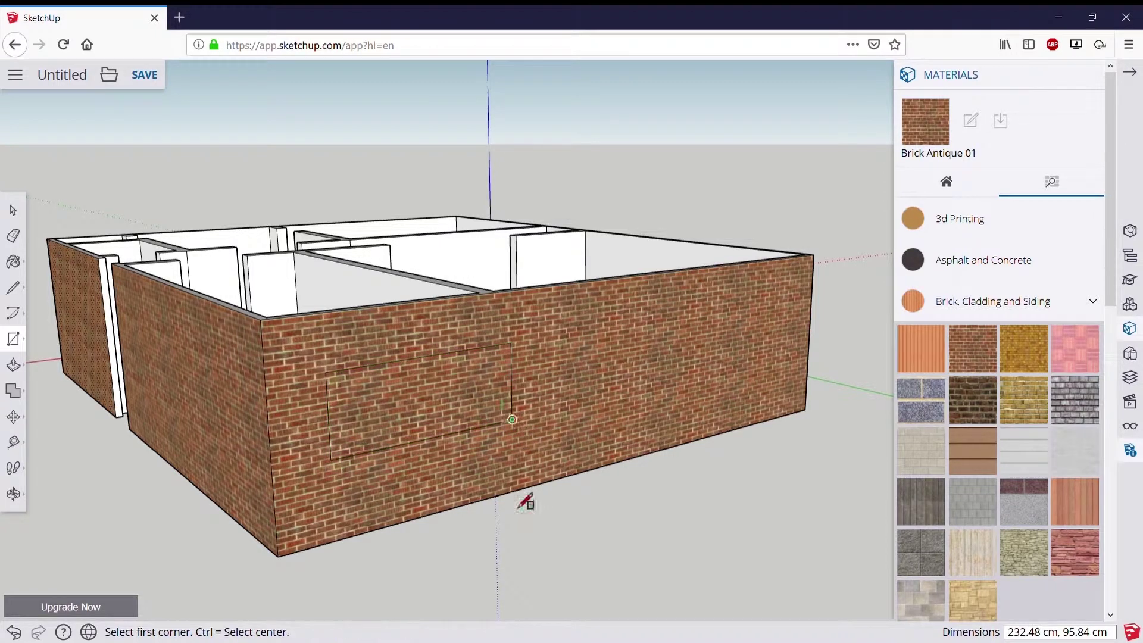
pyautogui.click(22, 368)
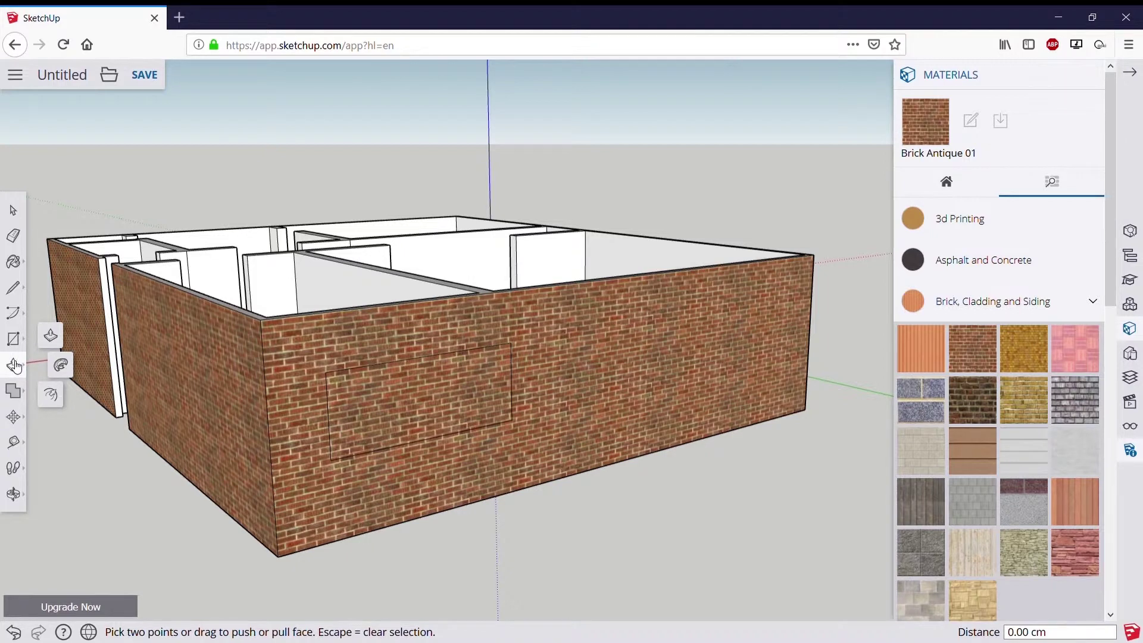
# Push the first window face, then return it flush with the wall at 0 cm.
pyautogui.scroll(3, 423, 417)
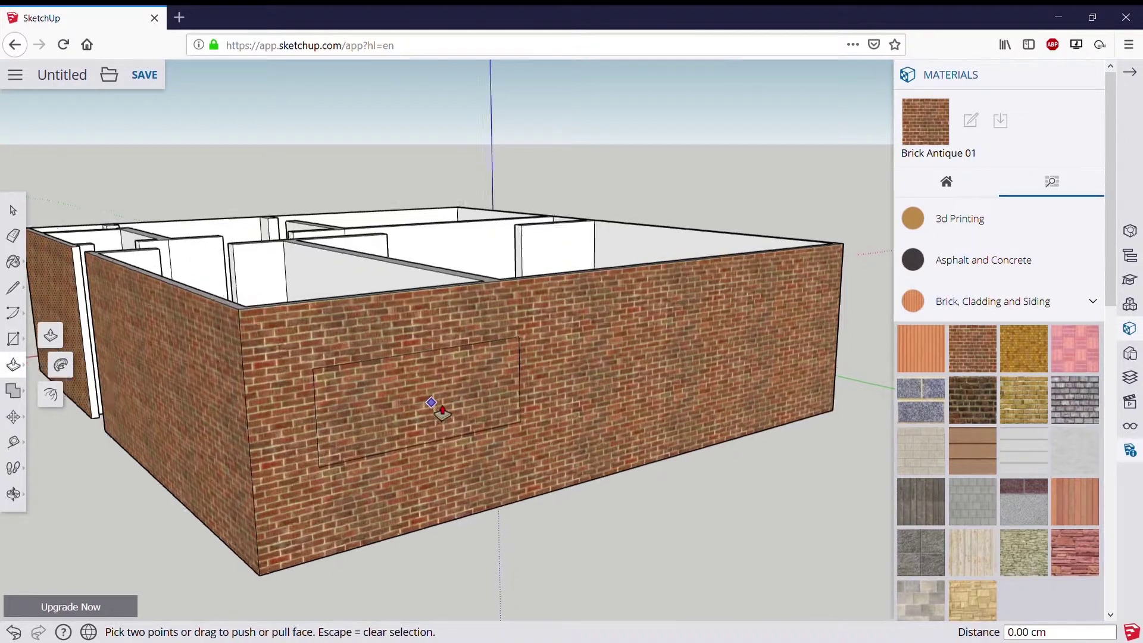
pyautogui.scroll(3, 423, 417)
pyautogui.click(423, 413)
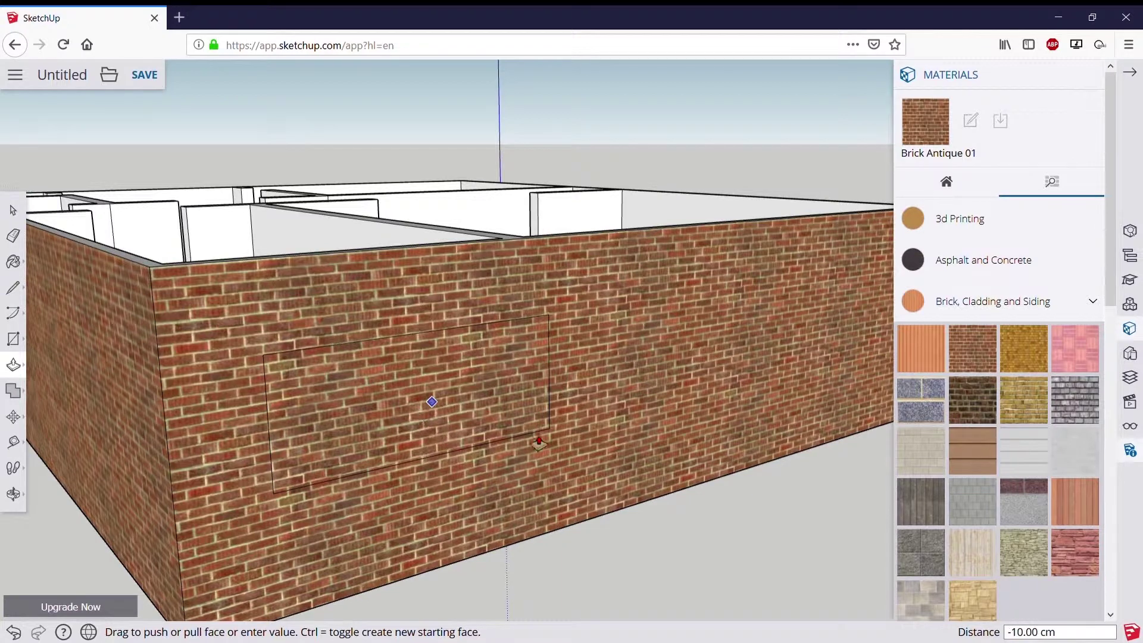
pyautogui.press('Escape')
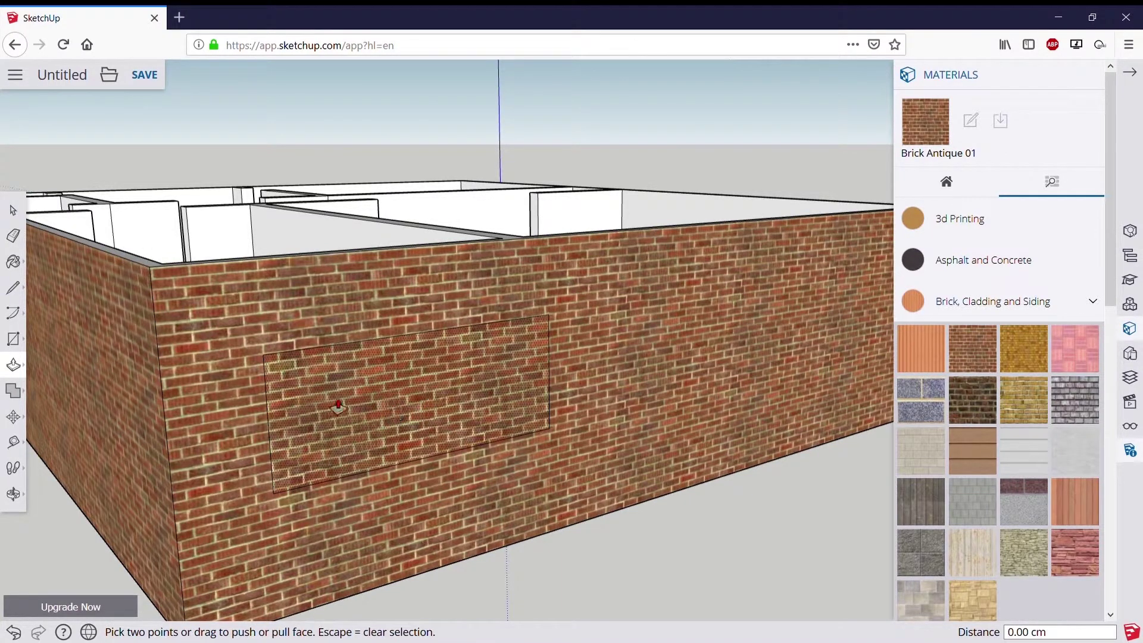
pyautogui.click(446, 418)
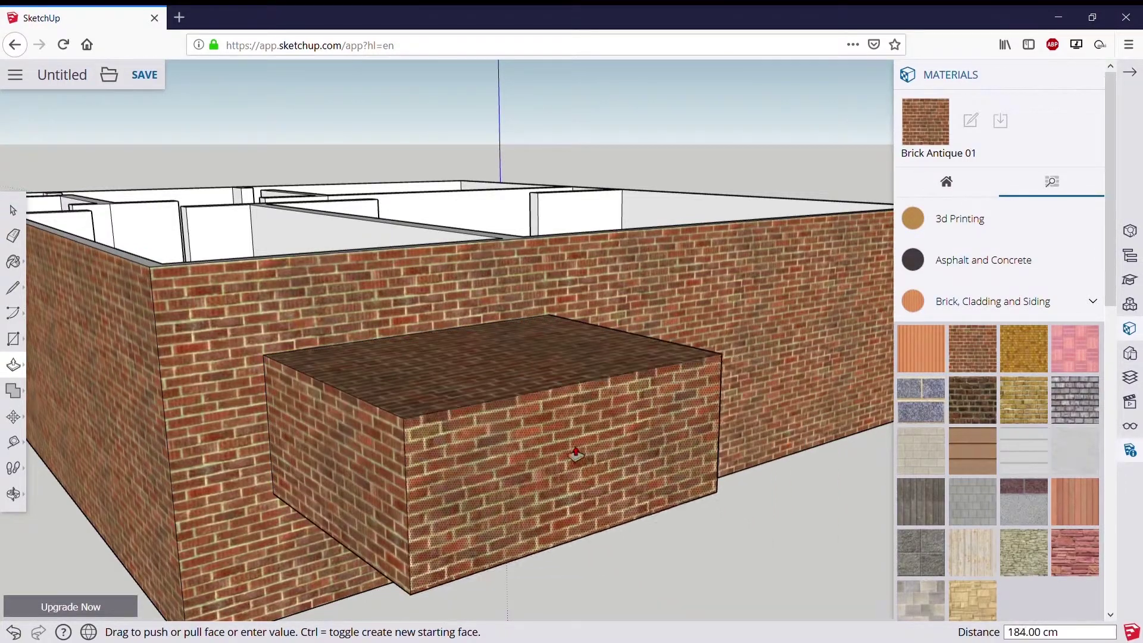
pyautogui.moveTo(685, 484)
pyautogui.mouseDown(button='middle')
pyautogui.moveTo(651, 472)
pyautogui.moveTo(724, 510)
pyautogui.moveTo(661, 507)
pyautogui.mouseUp(button='middle')
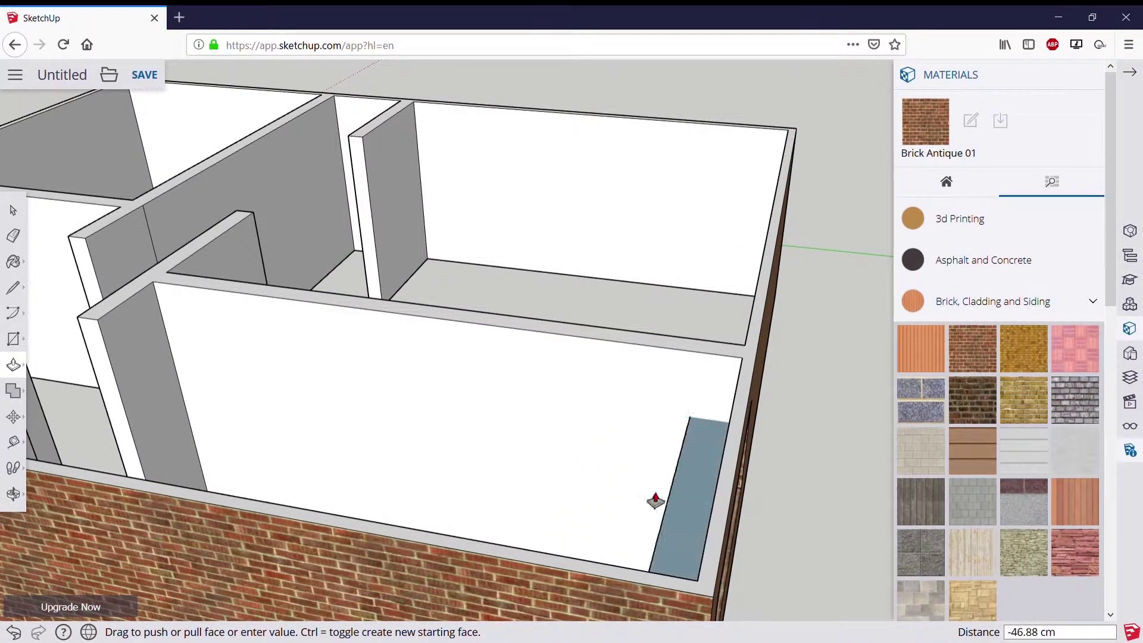
pyautogui.scroll(-3, 669, 501)
pyautogui.moveTo(464, 474)
pyautogui.mouseDown(button='middle')
pyautogui.moveTo(602, 492)
pyautogui.moveTo(512, 536)
pyautogui.moveTo(543, 516)
pyautogui.mouseUp(button='middle')
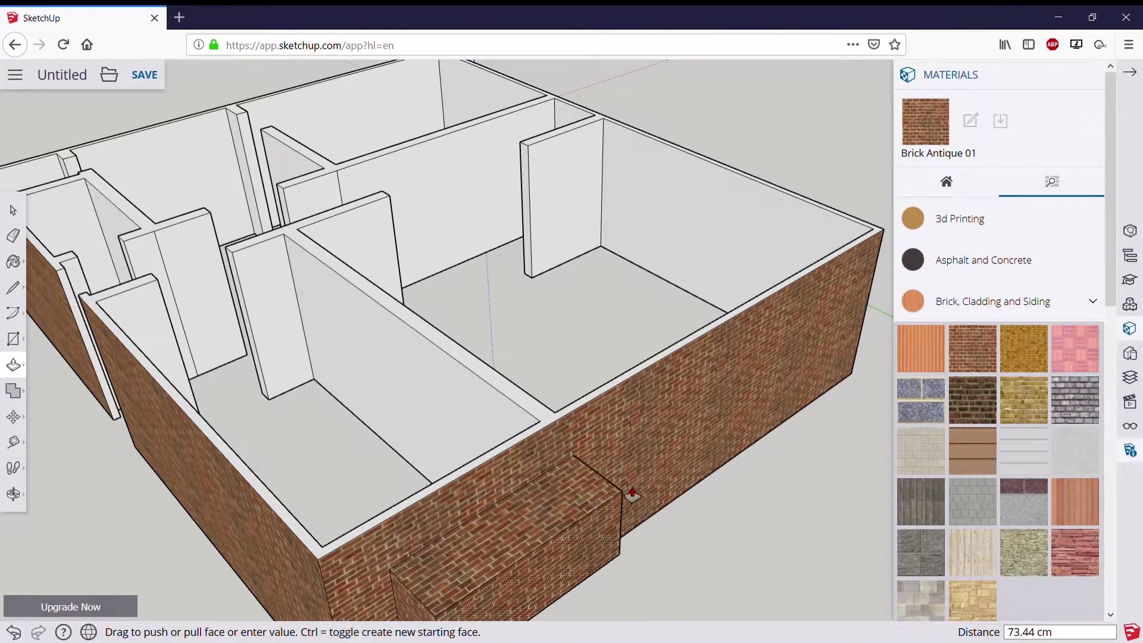
pyautogui.click(503, 497)
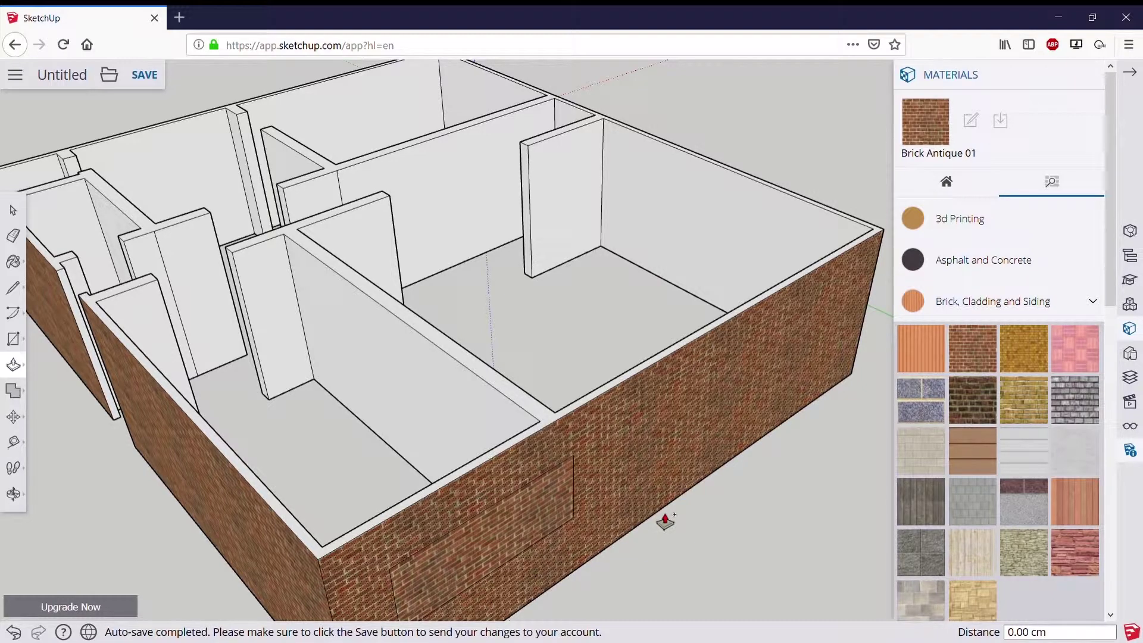
# Outline a second window rectangle, about 168 × 91 cm, on another brick wall.
pyautogui.moveTo(563, 459)
pyautogui.mouseDown(button='middle')
pyautogui.moveTo(365, 429)
pyautogui.moveTo(383, 438)
pyautogui.mouseUp(button='middle')
pyautogui.scroll(-3, 498, 459)
pyautogui.scroll(3, 372, 402)
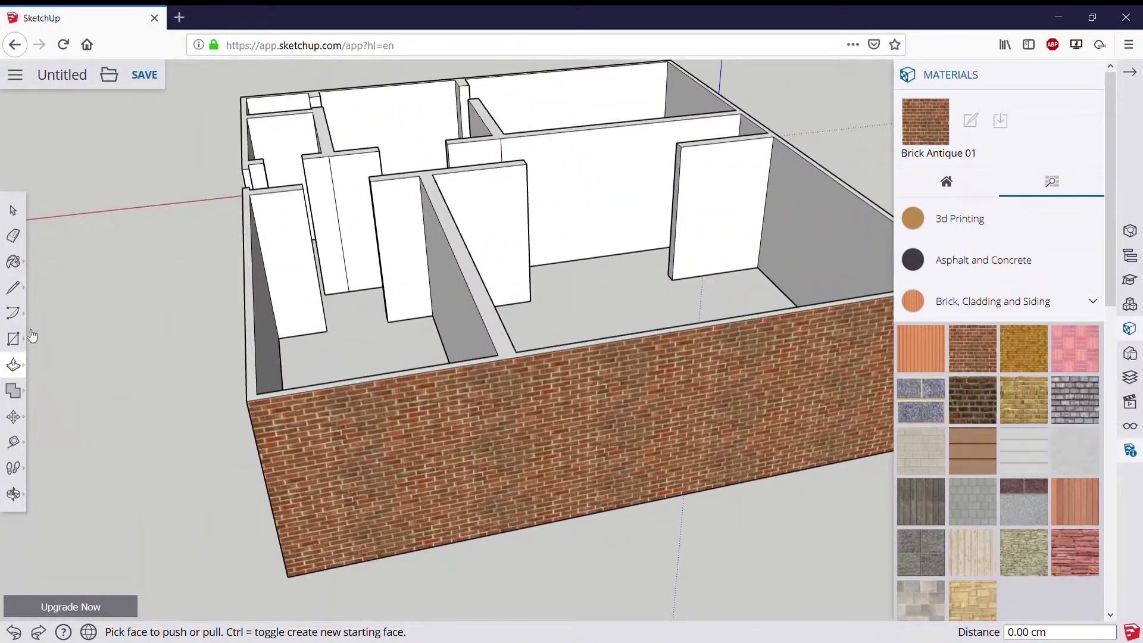
pyautogui.click(18, 342)
pyautogui.click(321, 442)
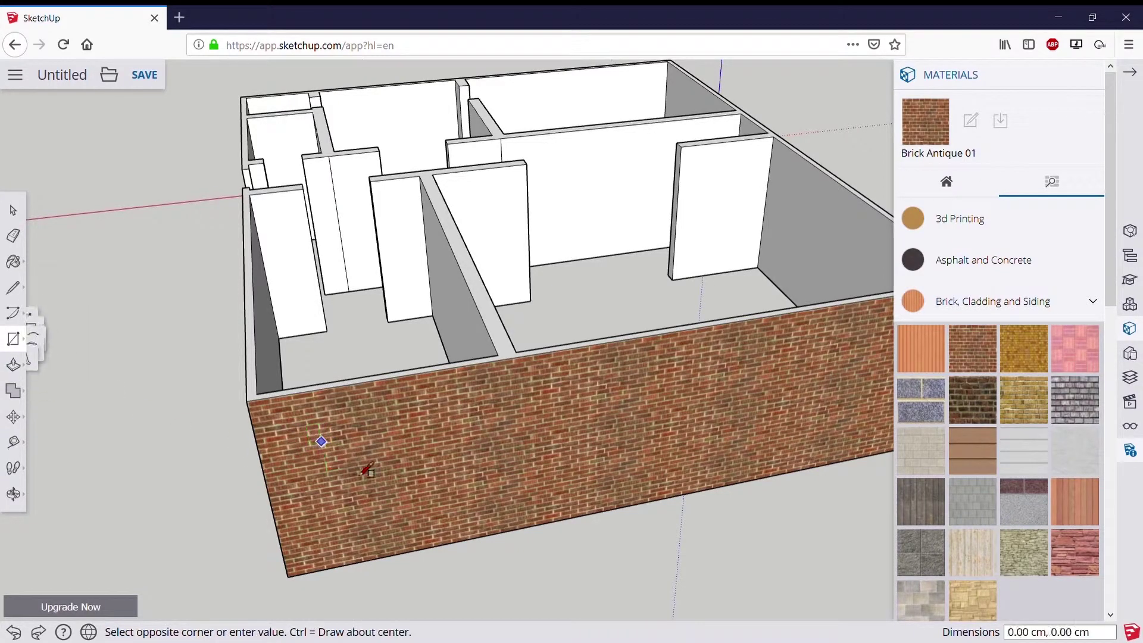
pyautogui.click(487, 494)
pyautogui.moveTo(509, 543); pyautogui.dragTo(347, 436, button='middle')
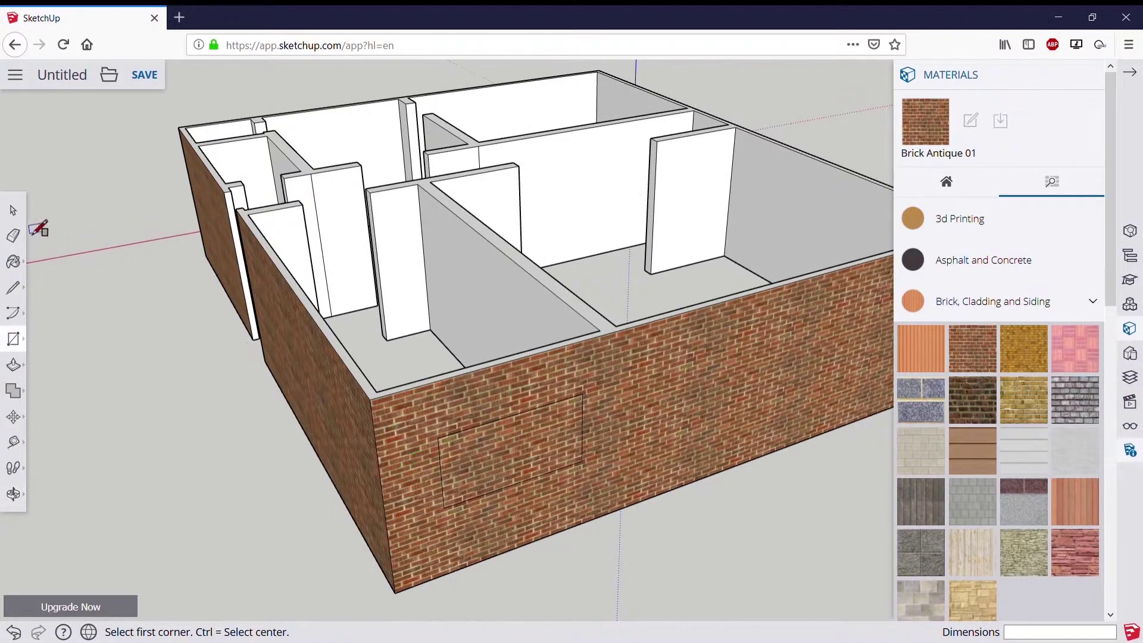
pyautogui.press('space')
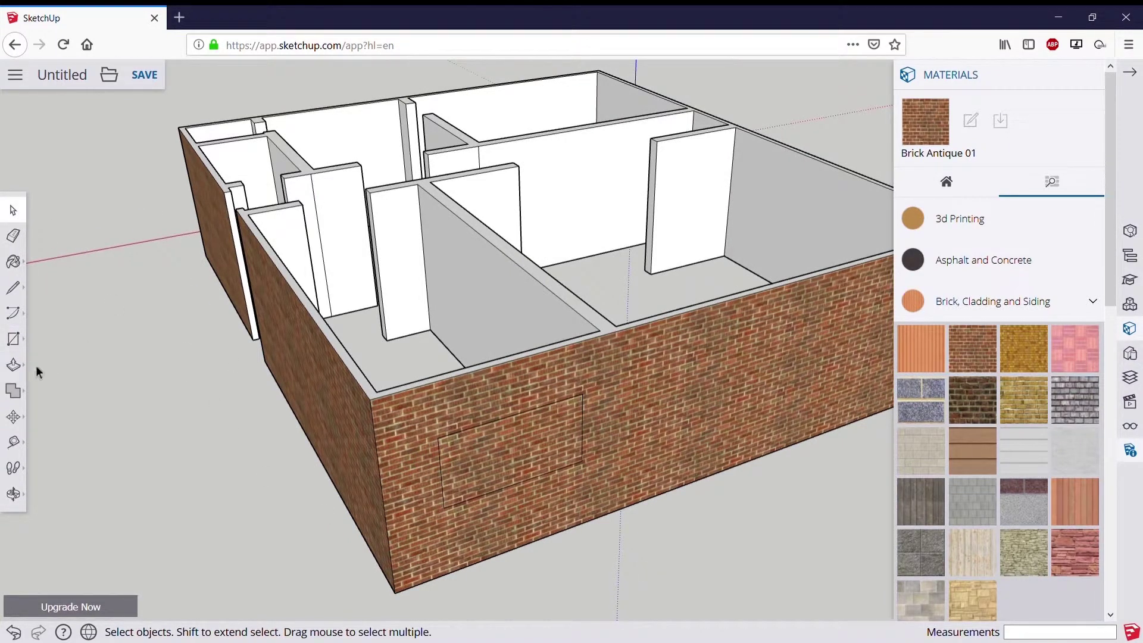
# Push the window rectangle through to the wall's inner edge.
pyautogui.click(15, 365)
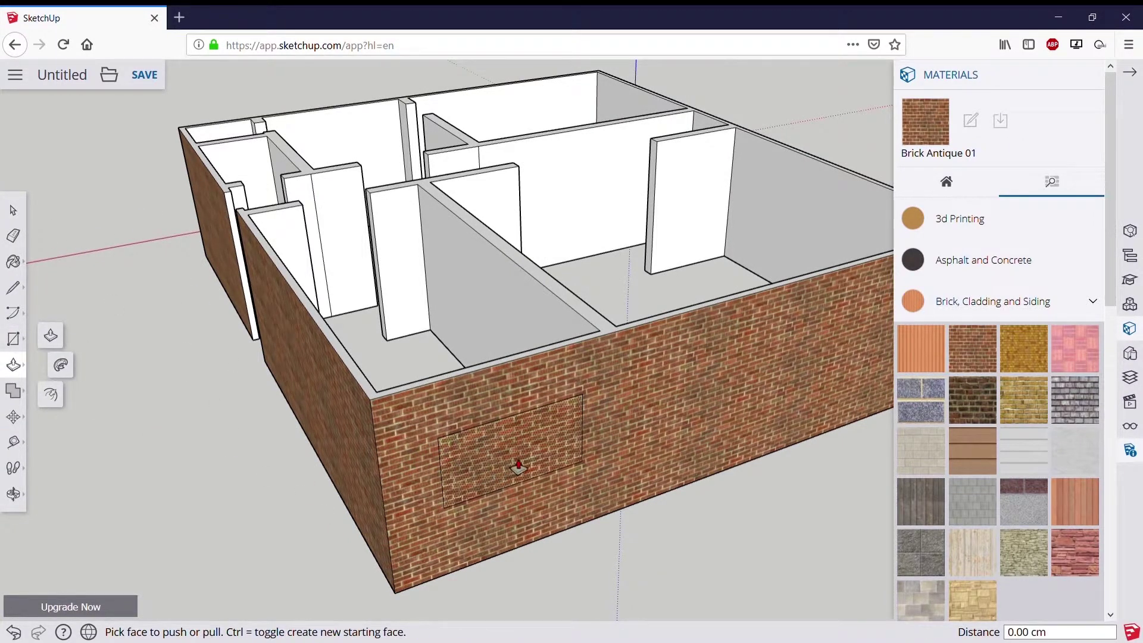
pyautogui.moveTo(518, 466)
pyautogui.mouseDown()
pyautogui.moveTo(507, 463)
pyautogui.moveTo(716, 562)
pyautogui.moveTo(559, 484)
pyautogui.moveTo(500, 429)
pyautogui.moveTo(524, 475)
pyautogui.moveTo(516, 465)
pyautogui.moveTo(594, 523)
pyautogui.mouseUp()
pyautogui.moveTo(595, 522); pyautogui.dragTo(517, 459, button='middle')
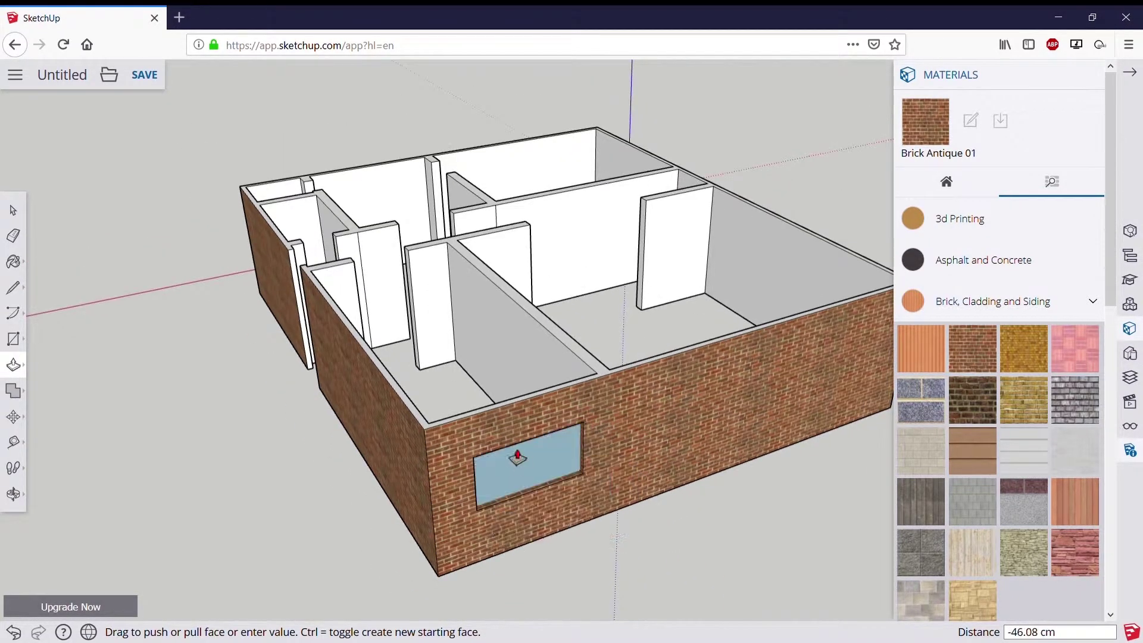
pyautogui.moveTo(518, 459)
pyautogui.mouseDown()
pyautogui.moveTo(450, 387)
pyautogui.moveTo(605, 502)
pyautogui.moveTo(485, 395)
pyautogui.moveTo(631, 520)
pyautogui.moveTo(463, 381)
pyautogui.moveTo(510, 439)
pyautogui.moveTo(620, 524)
pyautogui.moveTo(463, 378)
pyautogui.mouseUp()
pyautogui.moveTo(485, 408)
pyautogui.mouseDown(button='middle')
pyautogui.moveTo(454, 248)
pyautogui.moveTo(505, 438)
pyautogui.moveTo(676, 557)
pyautogui.moveTo(507, 492)
pyautogui.moveTo(518, 447)
pyautogui.mouseUp(button='middle')
pyautogui.scroll(3, 536, 459)
pyautogui.scroll(3, 572, 476)
pyautogui.scroll(2, 536, 452)
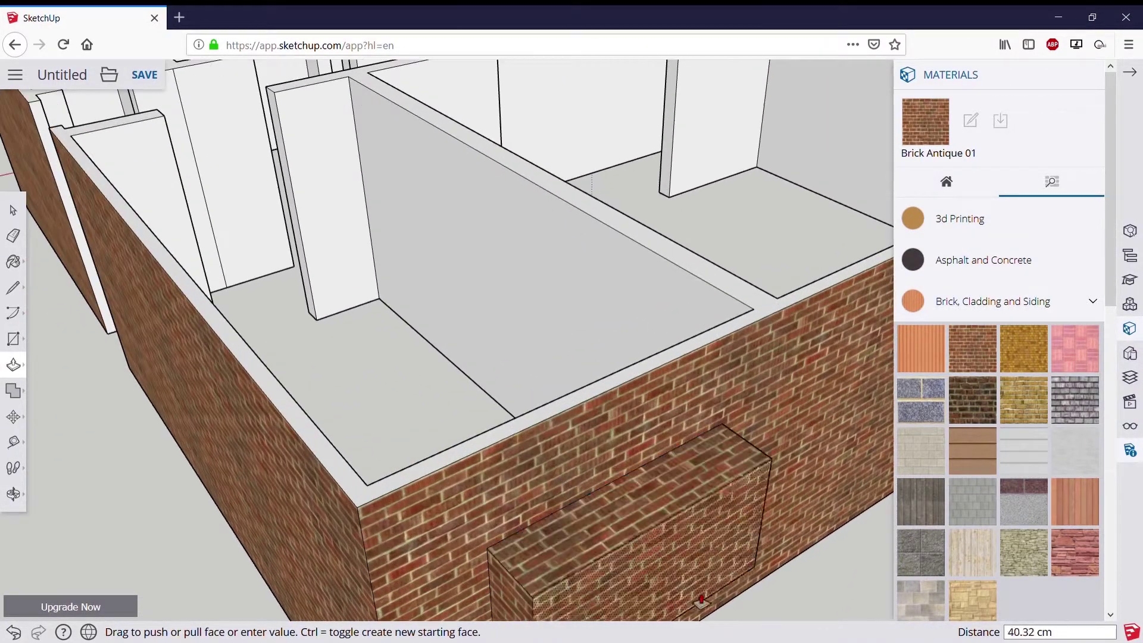
pyautogui.moveTo(500, 417)
pyautogui.mouseDown()
pyautogui.moveTo(454, 390)
pyautogui.moveTo(502, 423)
pyautogui.moveTo(658, 367)
pyautogui.mouseUp()
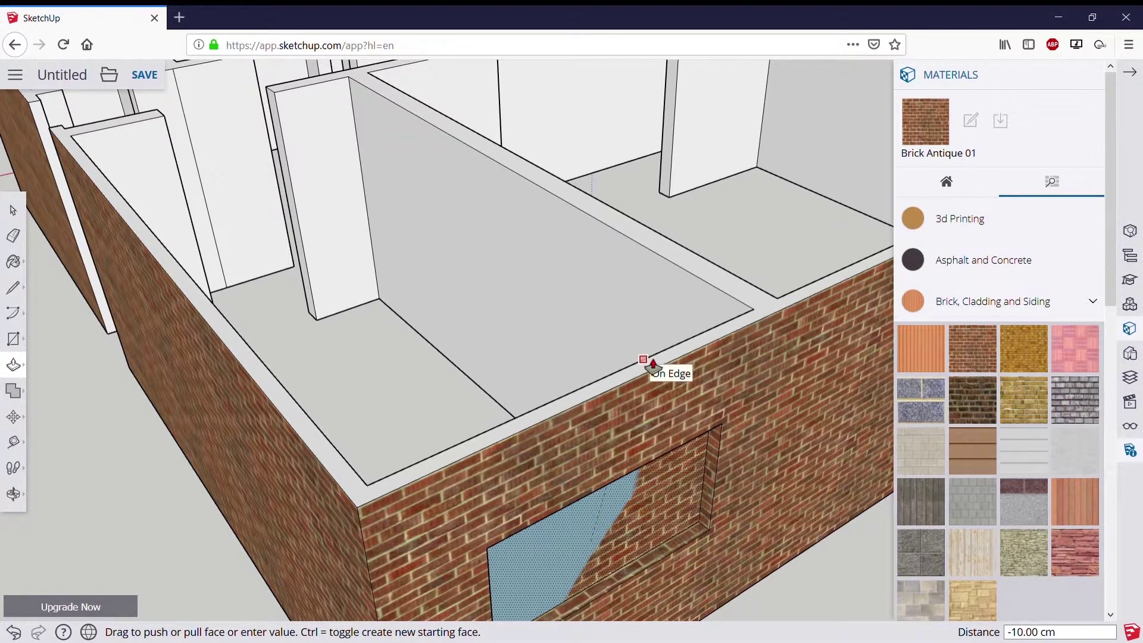
pyautogui.click(653, 364)
# Orbit and zoom in on the brick wall to check the window opening.
pyautogui.moveTo(749, 556)
pyautogui.mouseDown(button='middle')
pyautogui.moveTo(696, 344)
pyautogui.moveTo(570, 409)
pyautogui.moveTo(462, 401)
pyautogui.moveTo(345, 331)
pyautogui.moveTo(279, 367)
pyautogui.mouseUp(button='middle')
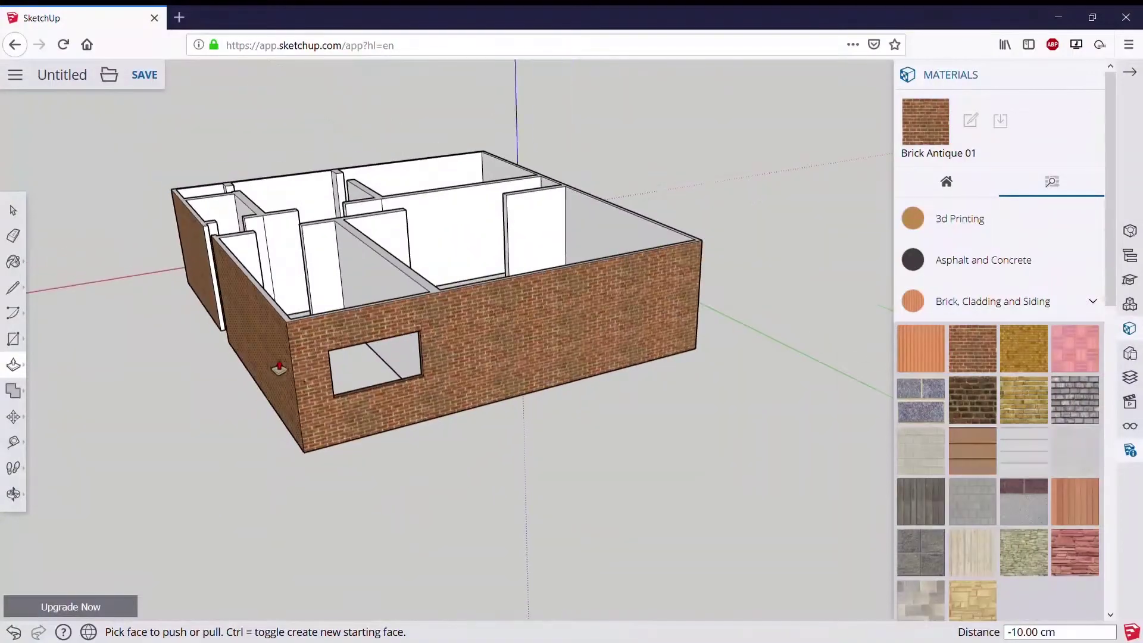
pyautogui.scroll(3, 626, 344)
pyautogui.scroll(2, 626, 344)
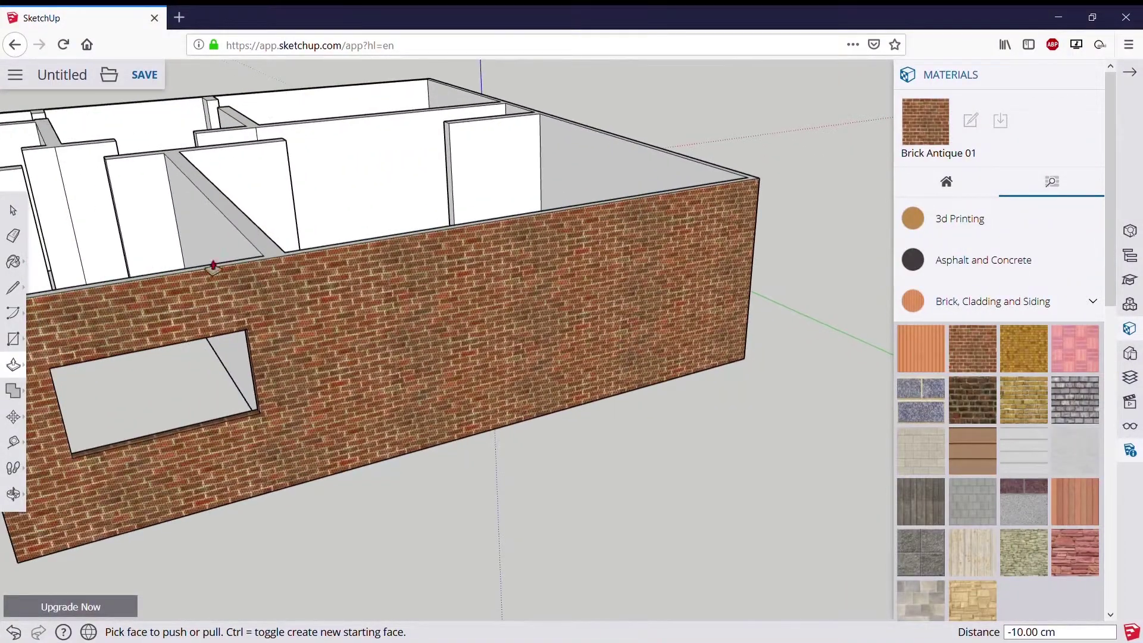
# Draw a tall door rectangle up from the wall's bottom edge.
pyautogui.click(15, 339)
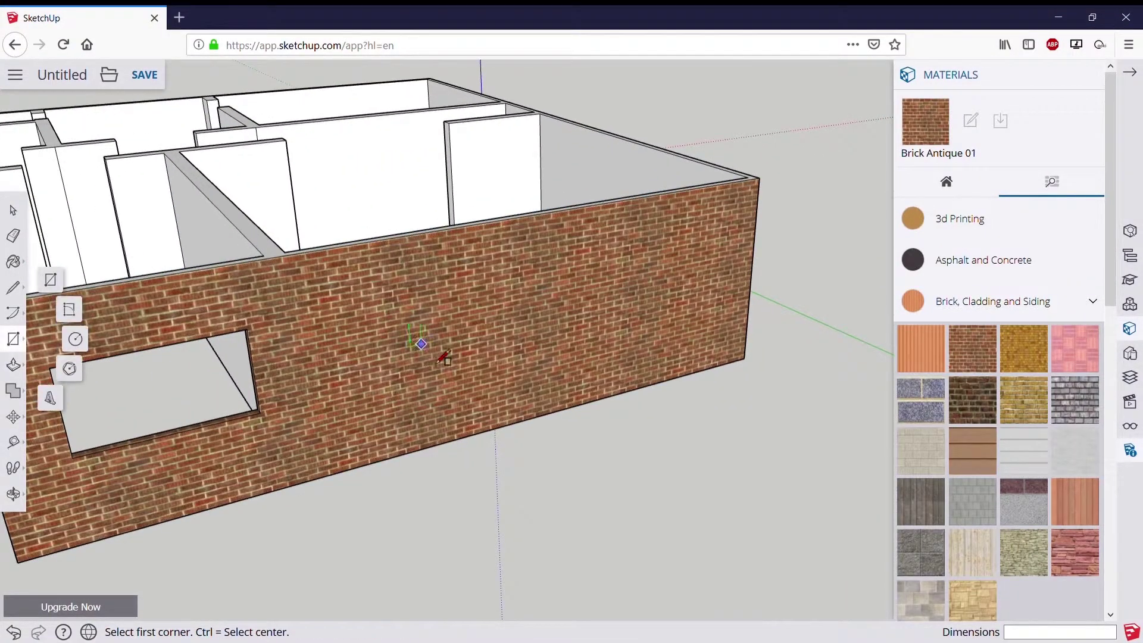
pyautogui.click(434, 447)
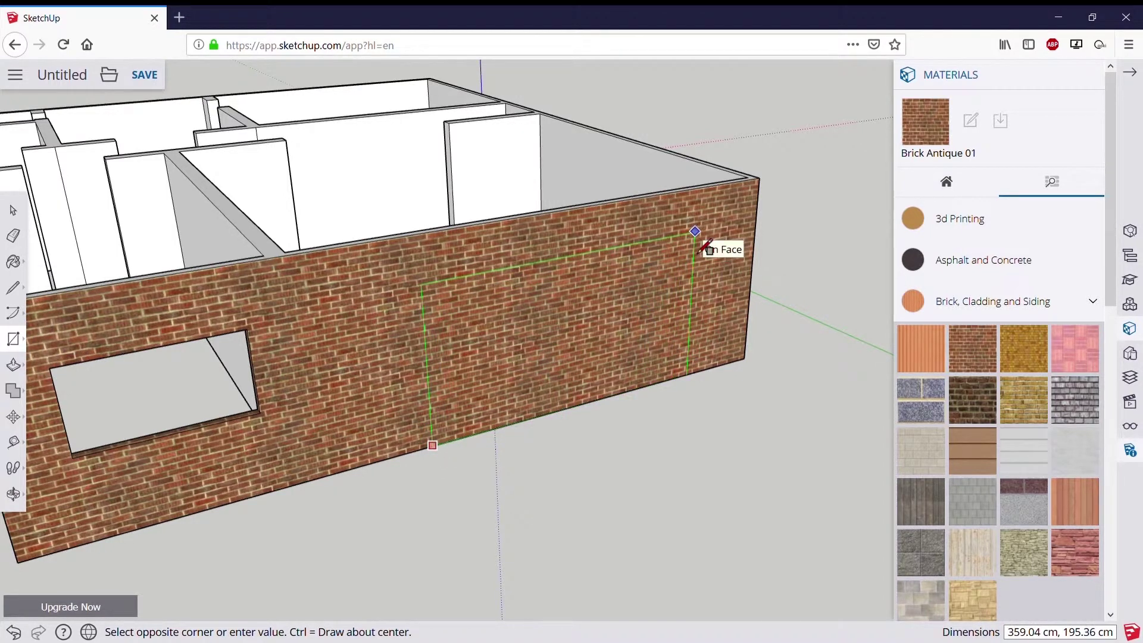
pyautogui.click(695, 232)
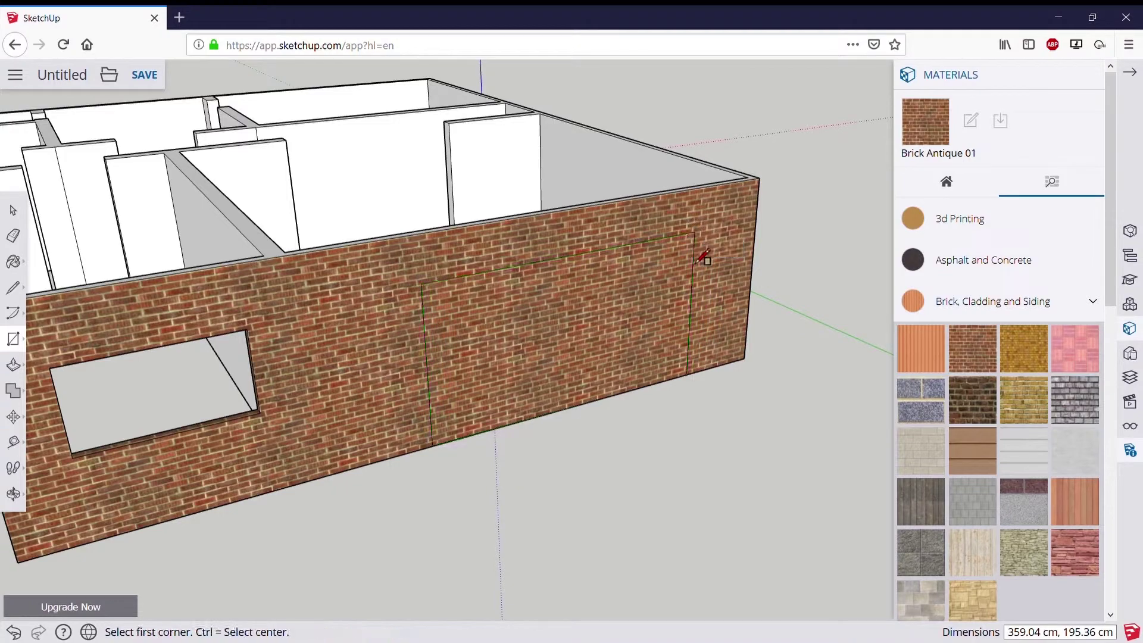
# Push the door rectangle 10 cm through the wall and orbit to inspect both openings.
pyautogui.click(21, 375)
pyautogui.click(563, 355)
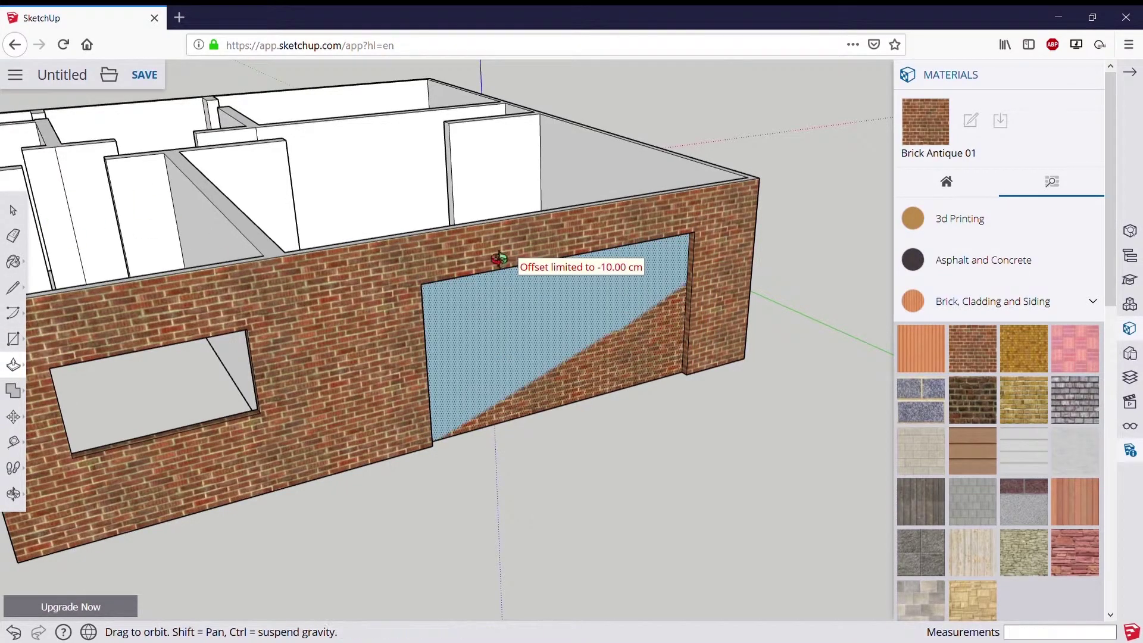
pyautogui.moveTo(500, 255); pyautogui.dragTo(606, 396, button='middle')
pyautogui.click(603, 393)
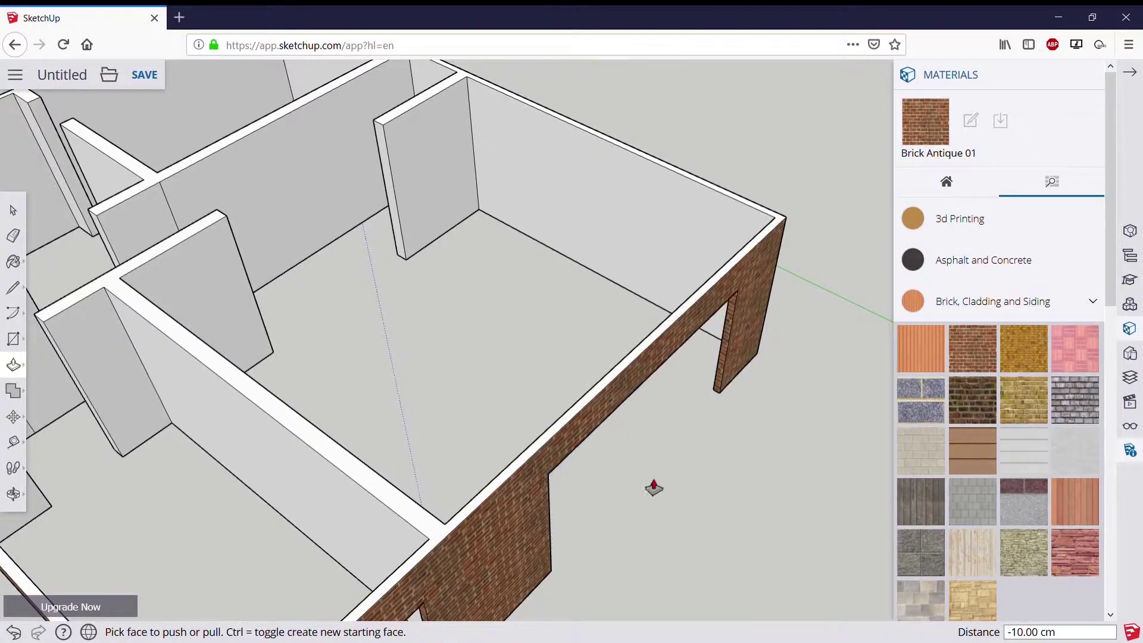
pyautogui.press('o')
pyautogui.moveTo(652, 485)
pyautogui.mouseDown()
pyautogui.moveTo(602, 306)
pyautogui.moveTo(400, 288)
pyautogui.moveTo(161, 302)
pyautogui.moveTo(502, 462)
pyautogui.moveTo(676, 409)
pyautogui.mouseUp()
pyautogui.press('p')
pyautogui.moveTo(677, 408)
pyautogui.mouseDown(button='middle')
pyautogui.moveTo(655, 359)
pyautogui.moveTo(652, 375)
pyautogui.mouseUp(button='middle')
pyautogui.moveTo(354, 352)
pyautogui.mouseDown(button='middle')
pyautogui.moveTo(628, 378)
pyautogui.moveTo(806, 428)
pyautogui.moveTo(545, 450)
pyautogui.moveTo(296, 413)
pyautogui.moveTo(138, 487)
pyautogui.moveTo(748, 521)
pyautogui.moveTo(288, 477)
pyautogui.moveTo(543, 391)
pyautogui.moveTo(255, 409)
pyautogui.moveTo(717, 490)
pyautogui.mouseUp(button='middle')
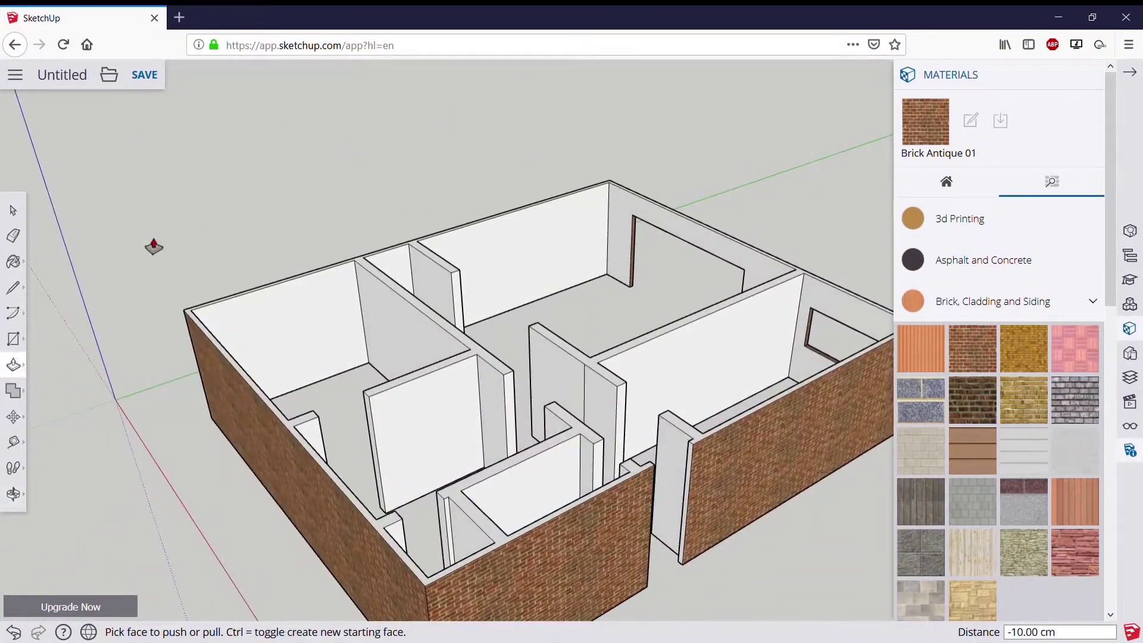
pyautogui.moveTo(153, 247)
pyautogui.mouseDown(button='middle')
pyautogui.moveTo(541, 357)
pyautogui.moveTo(367, 413)
pyautogui.moveTo(652, 226)
pyautogui.moveTo(477, 377)
pyautogui.moveTo(229, 314)
pyautogui.mouseUp(button='middle')
# Start moving the wall from its corner, then cancel the move.
pyautogui.click(13, 212)
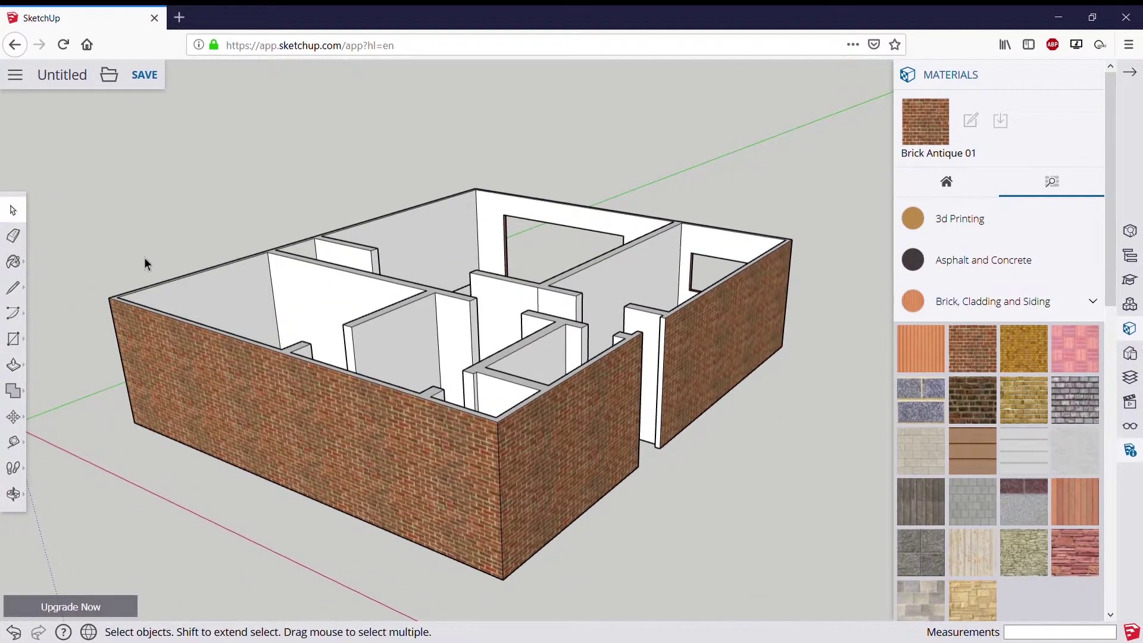
pyautogui.scroll(-3, 782, 356)
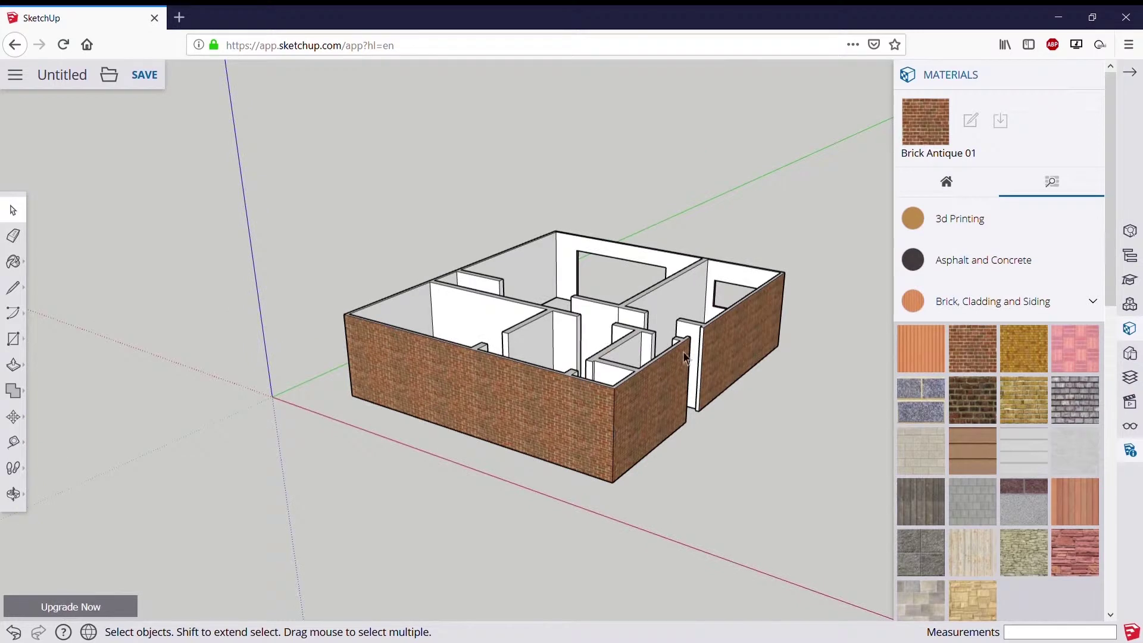
pyautogui.scroll(2, 684, 357)
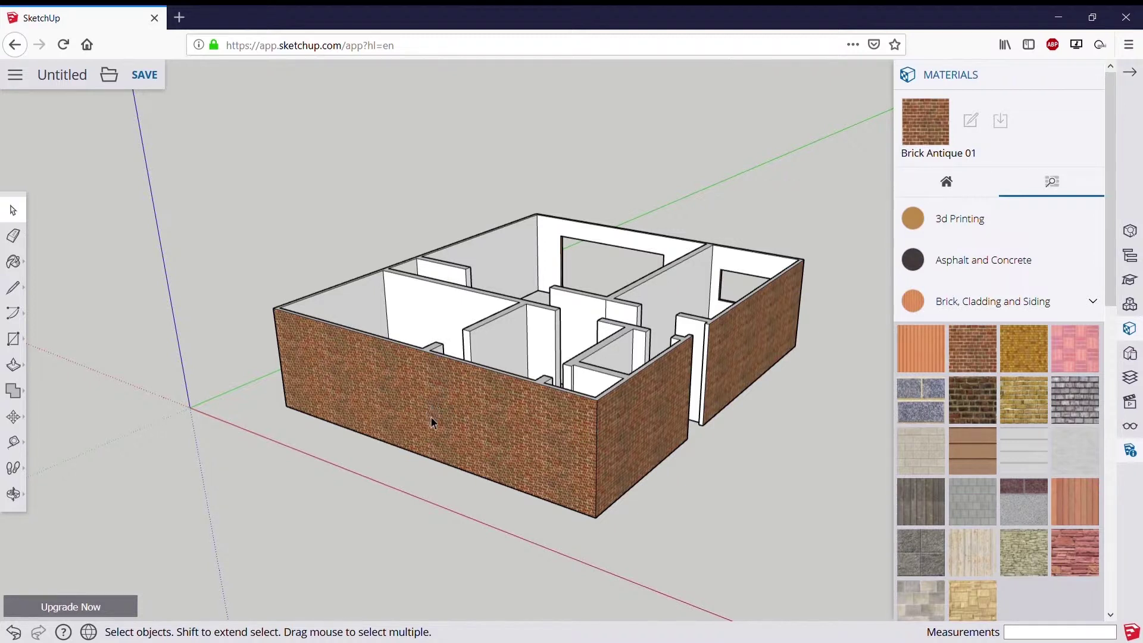
pyautogui.click(15, 421)
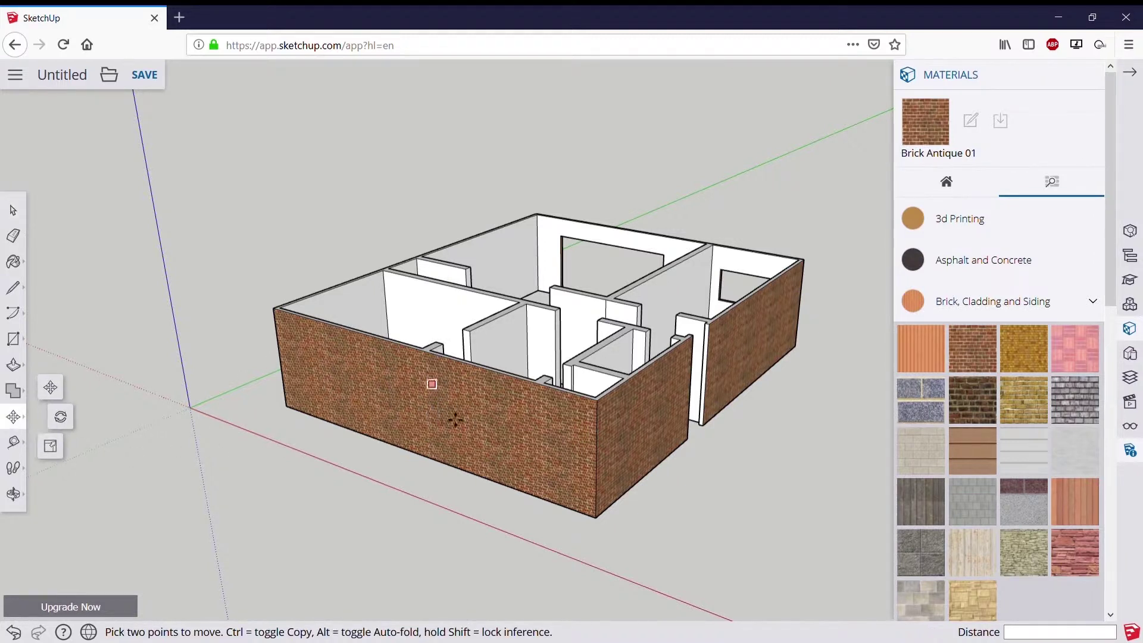
pyautogui.click(595, 517)
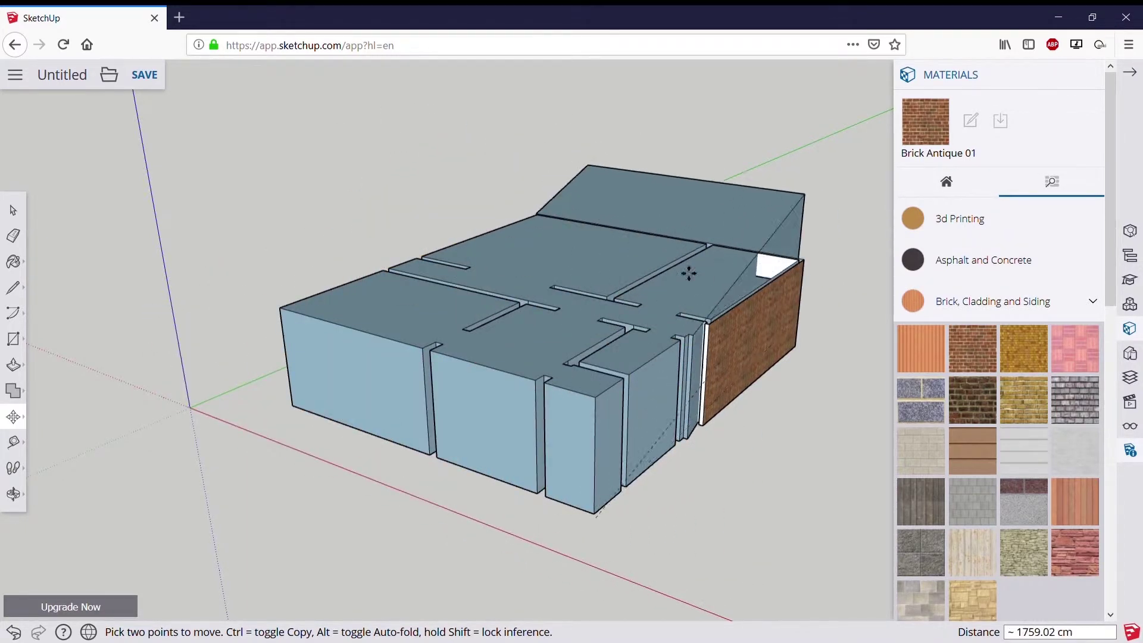
pyautogui.press('Escape')
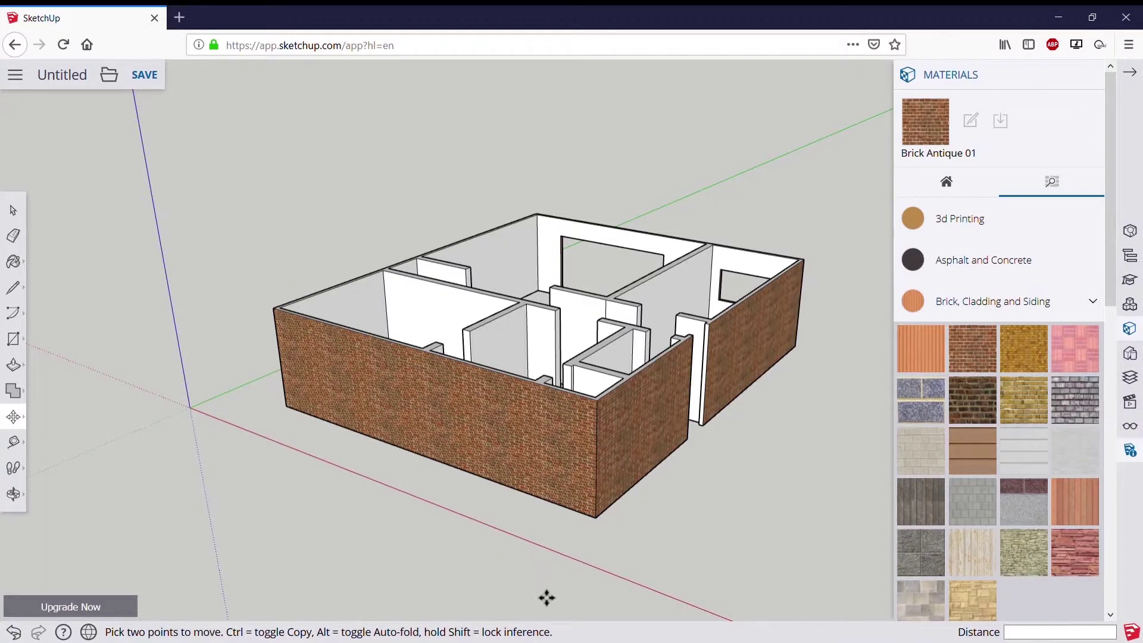
# Select the front brick wall and move it by its corner into line with the others.
pyautogui.click(17, 213)
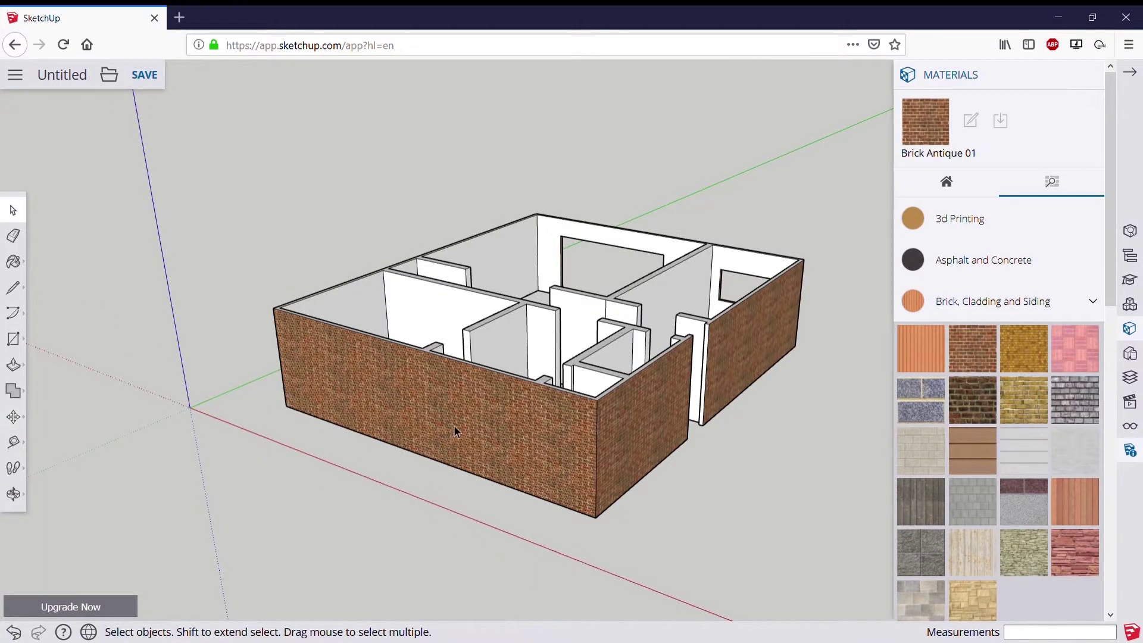
pyautogui.click(486, 422)
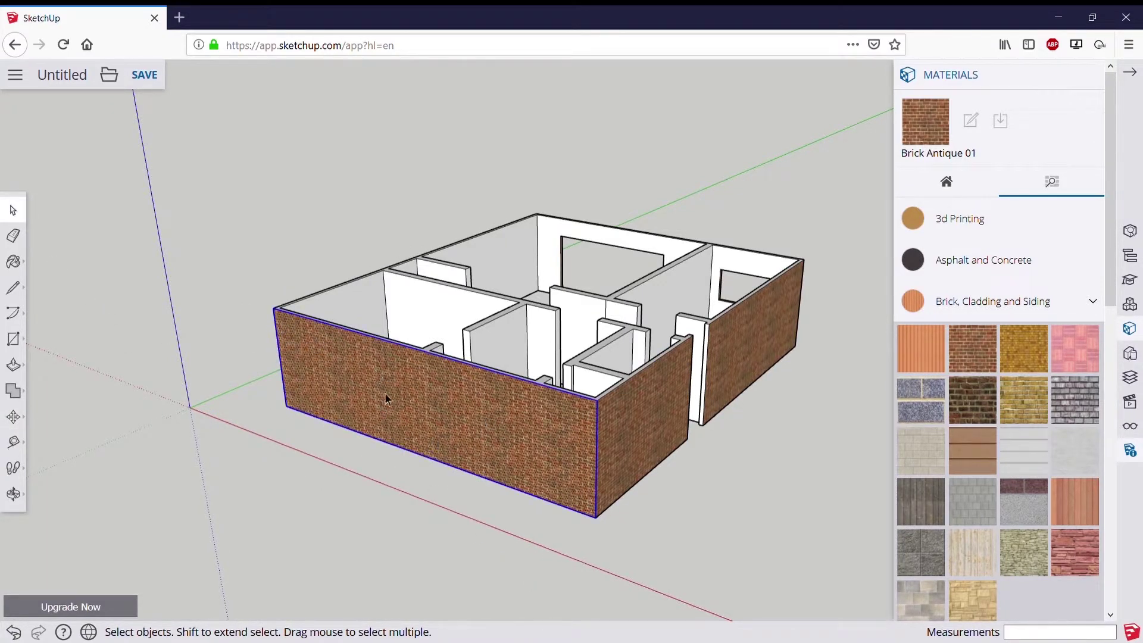
pyautogui.click(15, 416)
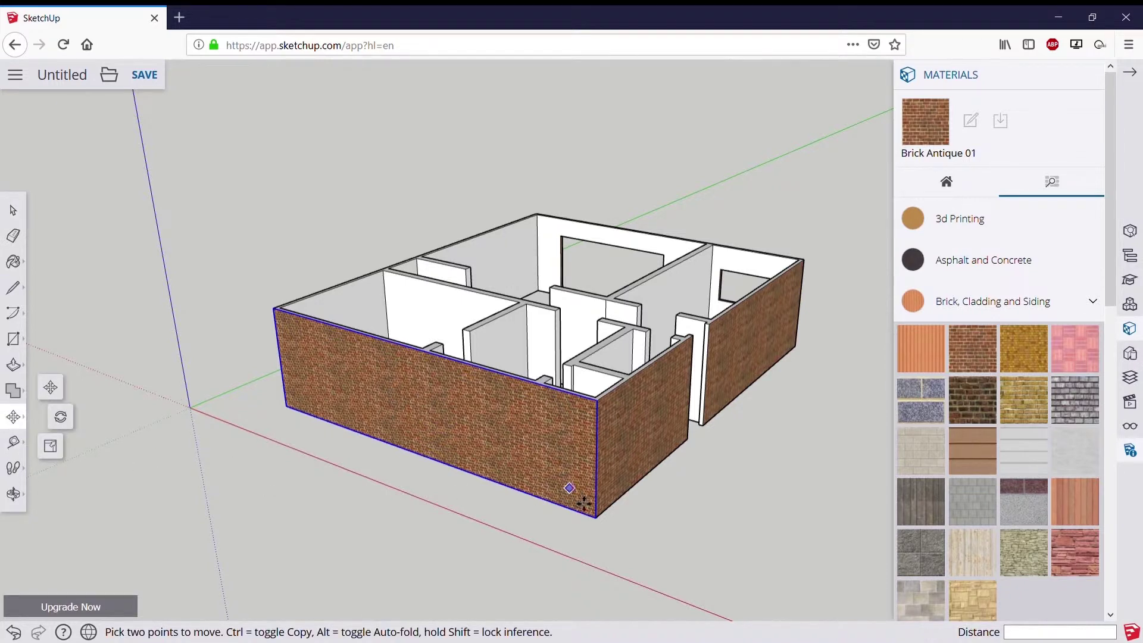
pyautogui.click(609, 528)
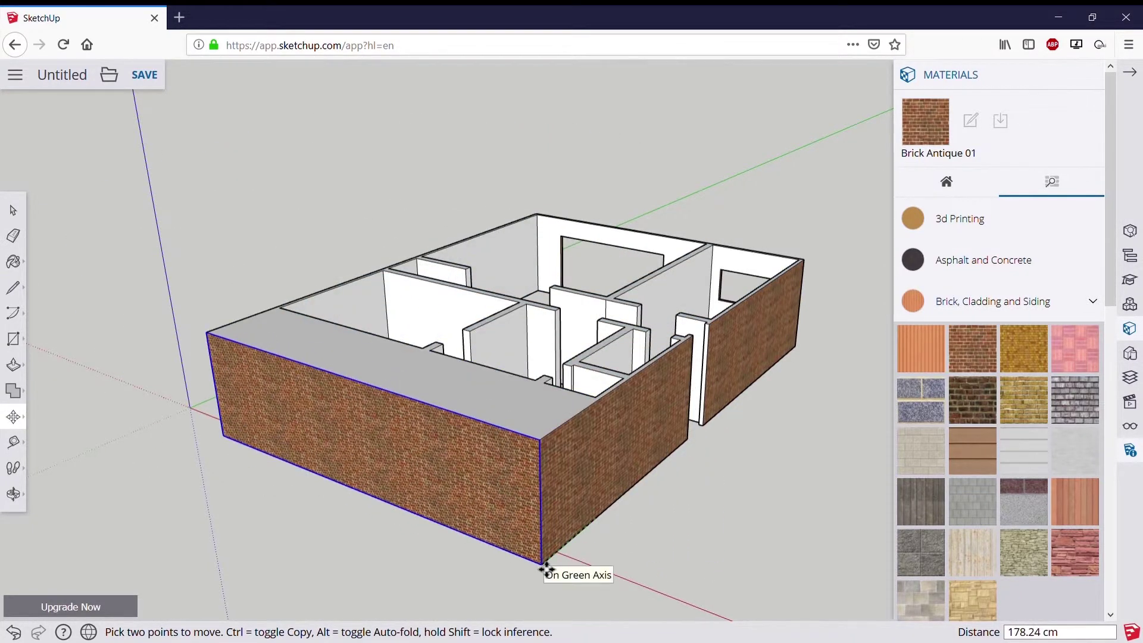
pyautogui.click(546, 569)
pyautogui.press('space')
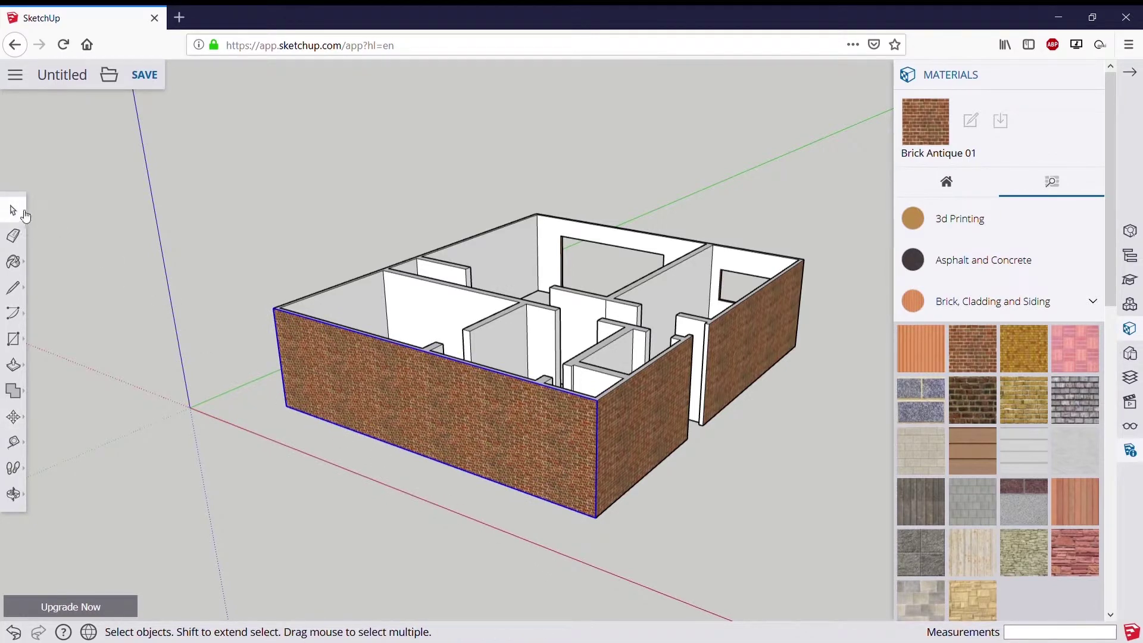
# Triple-click the house shell and try moving it, then cancel the move.
pyautogui.tripleClick(481, 427)
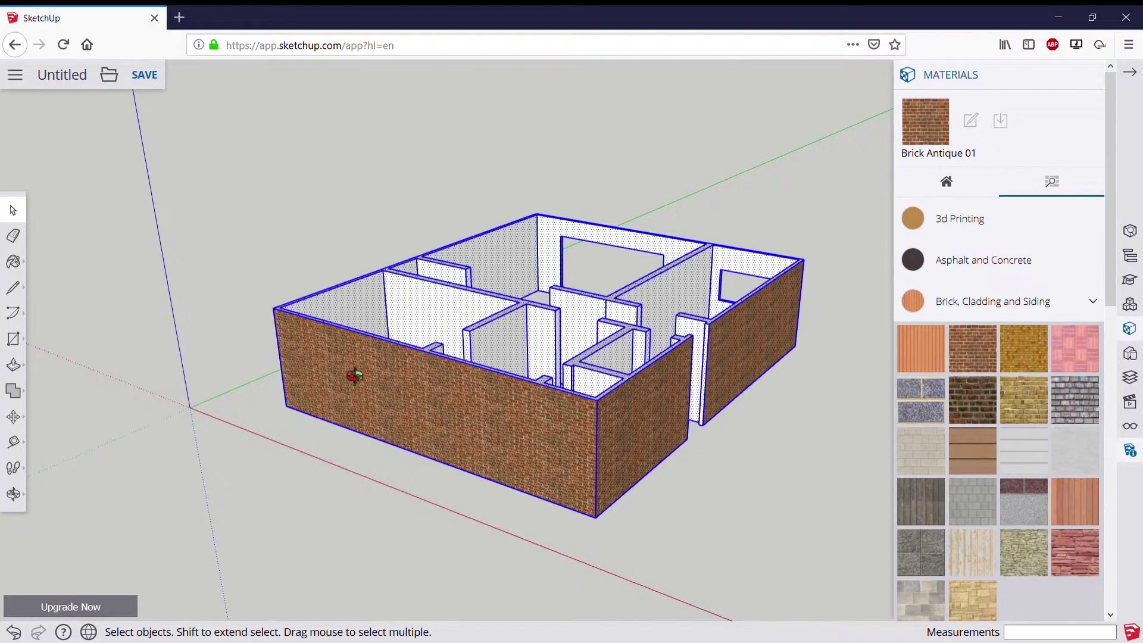
pyautogui.moveTo(352, 375)
pyautogui.mouseDown(button='middle')
pyautogui.moveTo(714, 518)
pyautogui.moveTo(720, 395)
pyautogui.moveTo(816, 350)
pyautogui.mouseUp(button='middle')
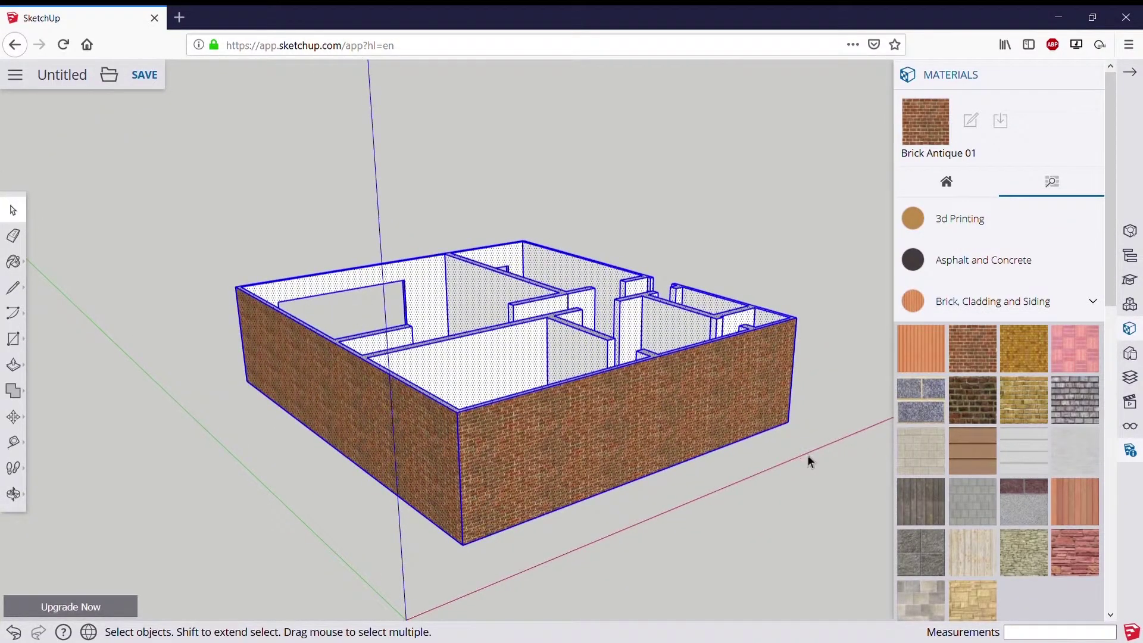
pyautogui.moveTo(807, 455)
pyautogui.mouseDown(button='middle')
pyautogui.moveTo(729, 257)
pyautogui.moveTo(630, 273)
pyautogui.moveTo(276, 507)
pyautogui.moveTo(240, 512)
pyautogui.mouseUp(button='middle')
pyautogui.press('m')
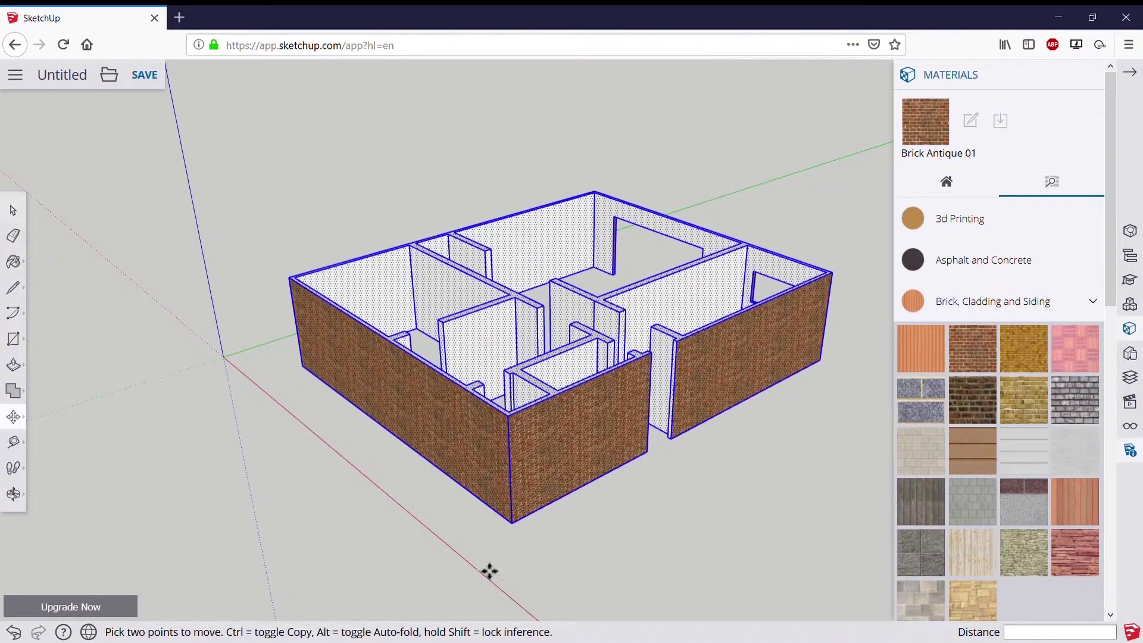
pyautogui.click(520, 530)
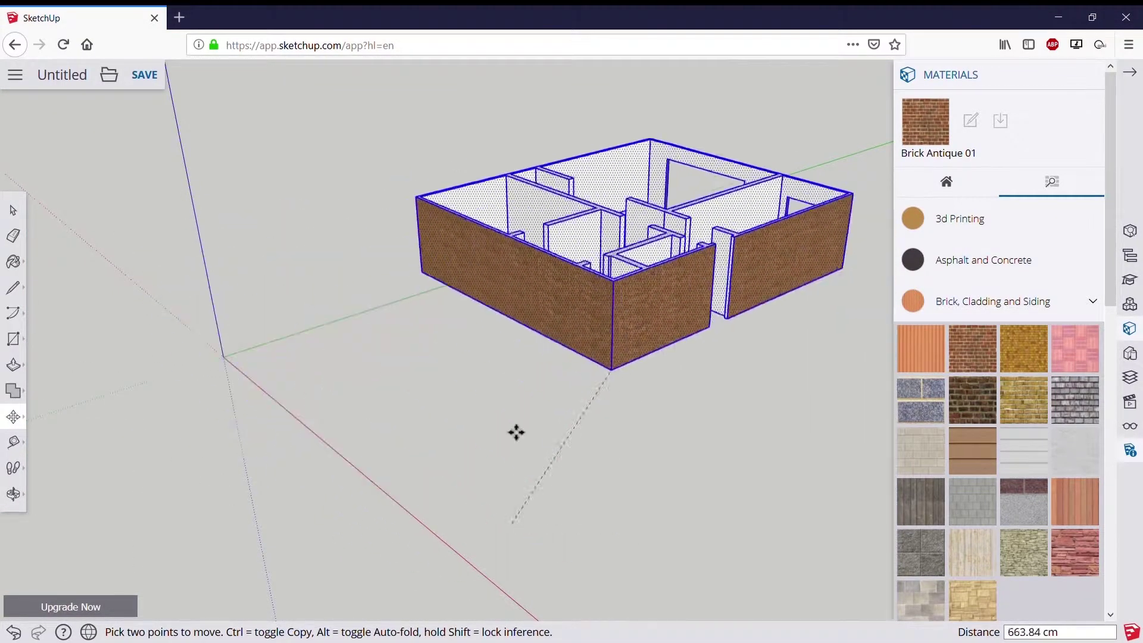
pyautogui.press('Escape')
pyautogui.moveTo(510, 561)
pyautogui.mouseDown(button='middle')
pyautogui.moveTo(413, 490)
pyautogui.moveTo(571, 428)
pyautogui.moveTo(421, 492)
pyautogui.mouseUp(button='middle')
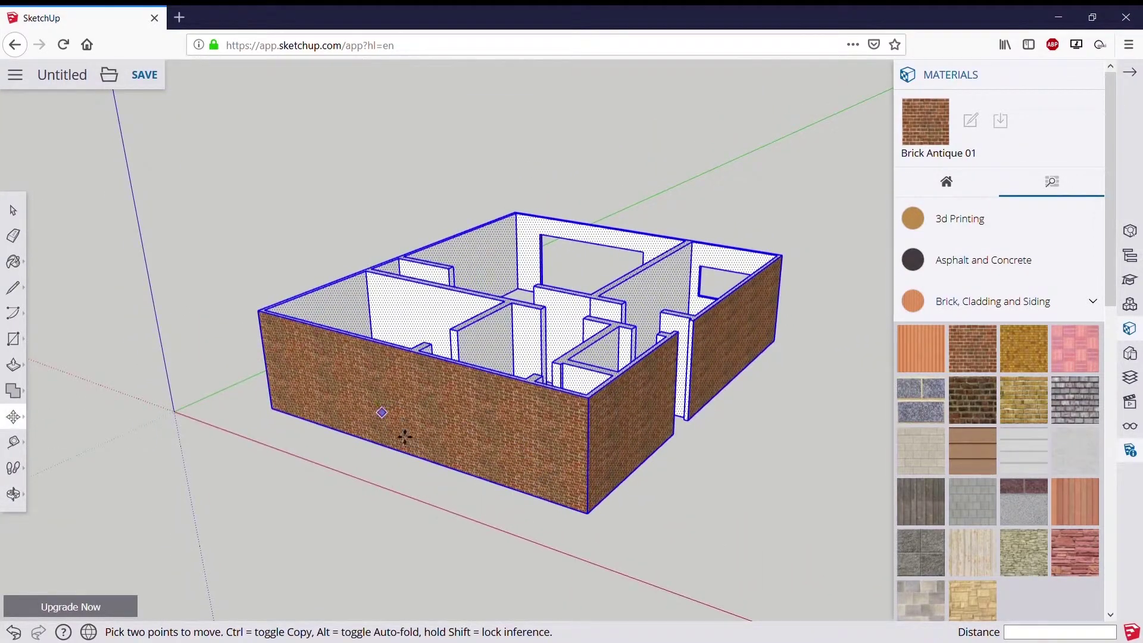
# Box-select all walls and use Make Group, then select the new group.
pyautogui.click(21, 210)
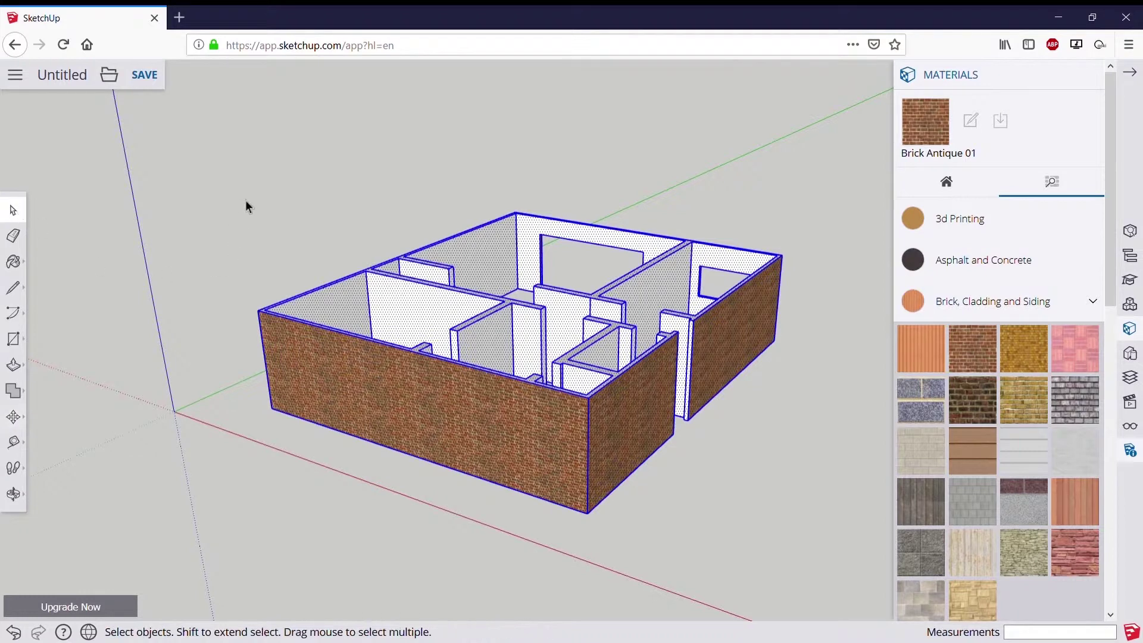
pyautogui.moveTo(358, 284); pyautogui.dragTo(852, 567)
pyautogui.rightClick(408, 403)
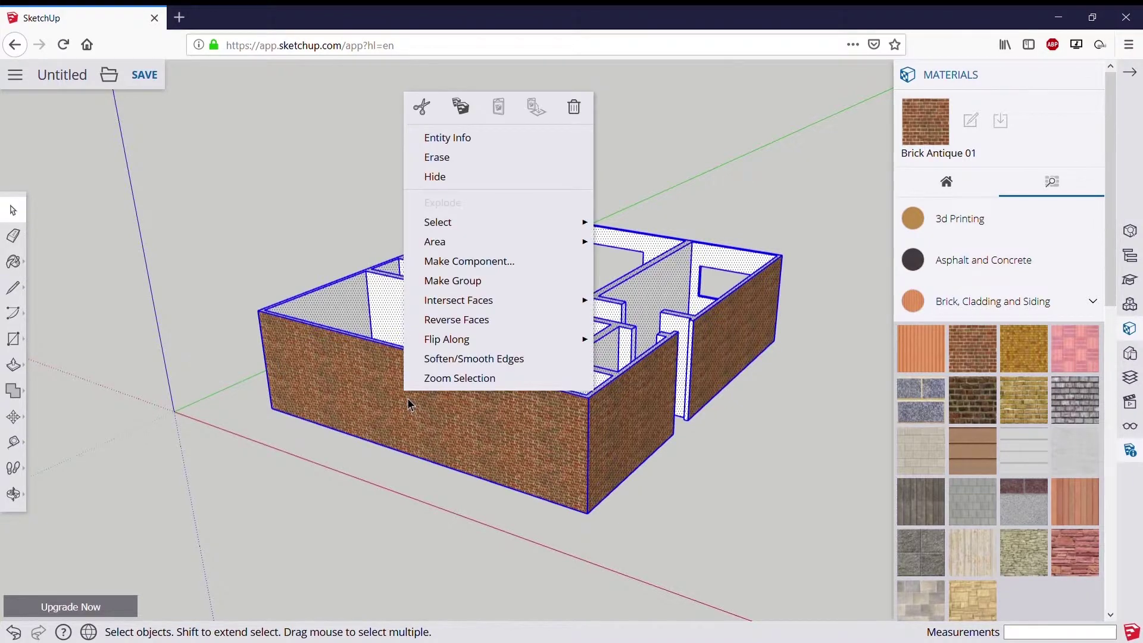
pyautogui.click(471, 287)
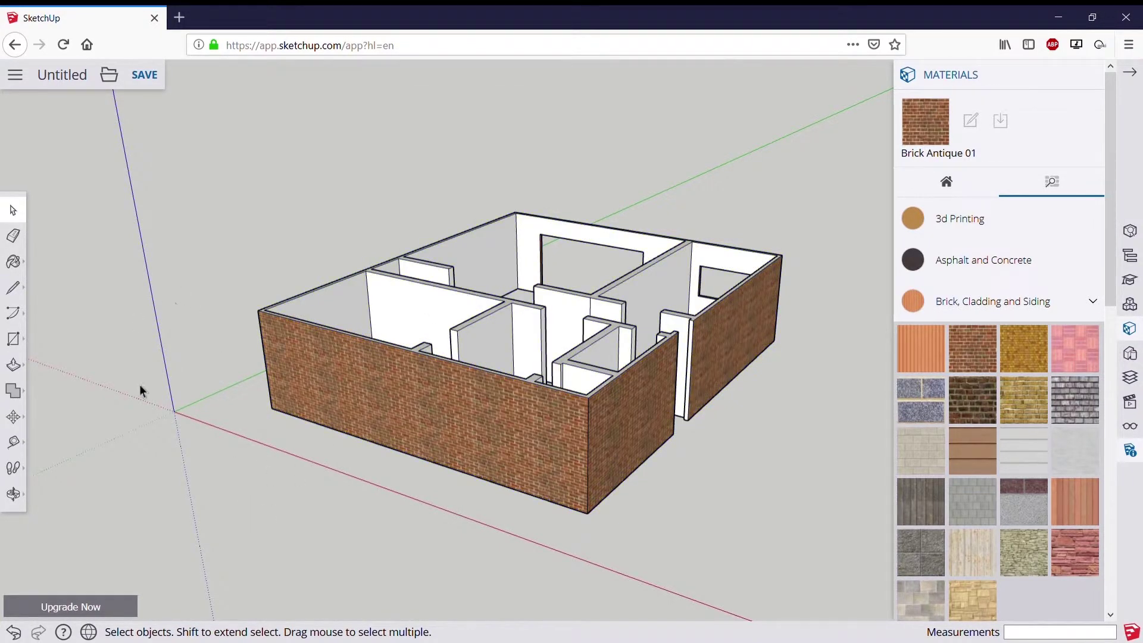
pyautogui.click(324, 362)
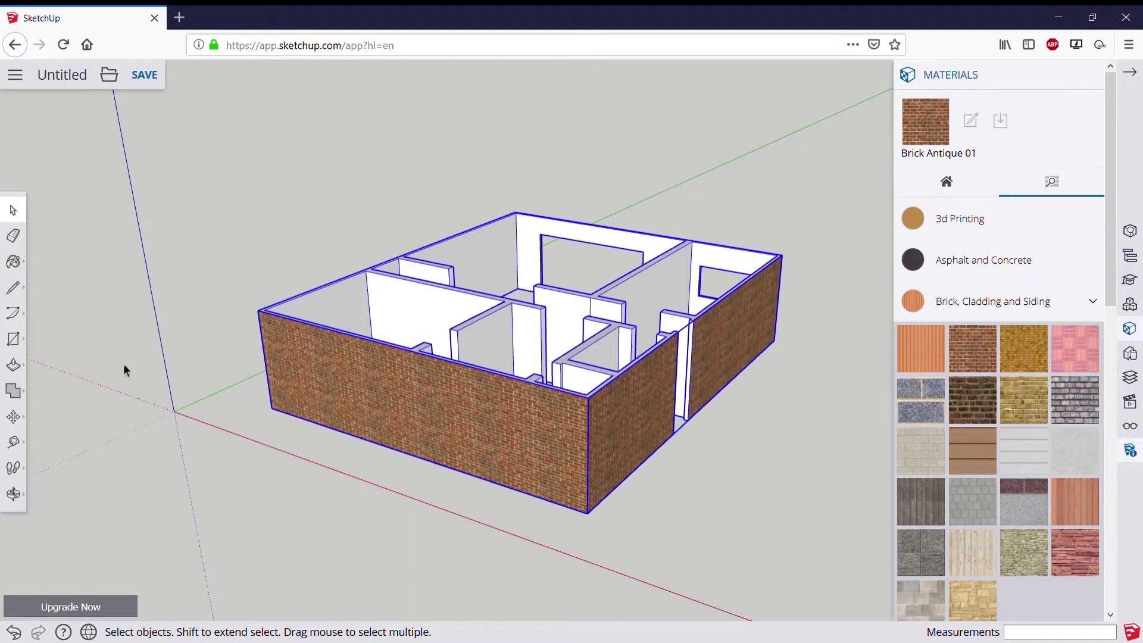
pyautogui.click(14, 416)
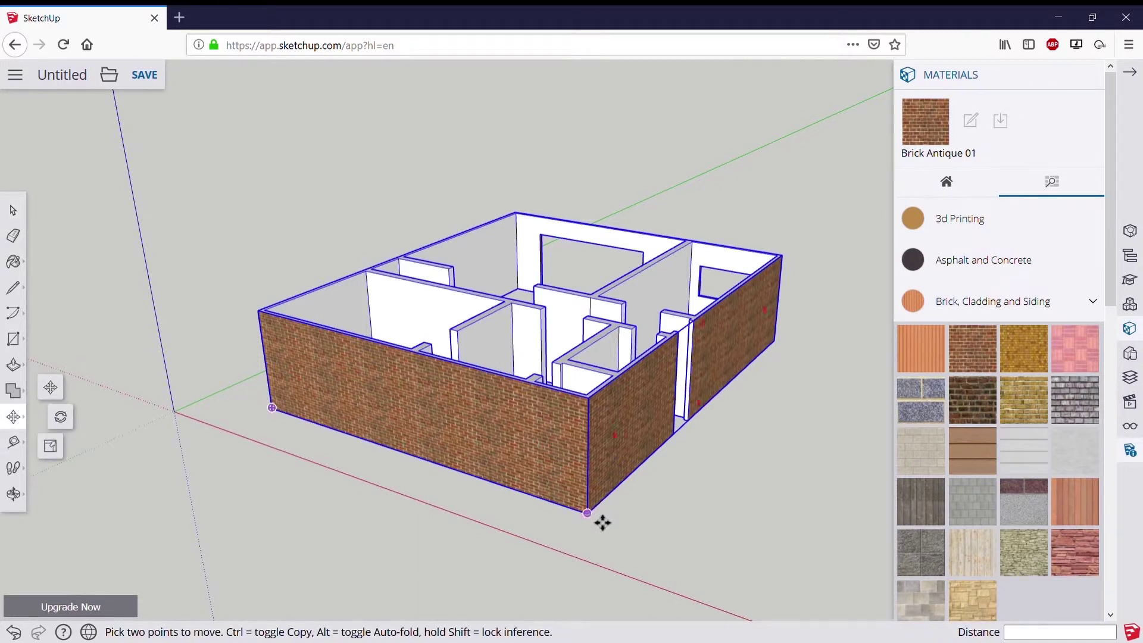
# Snap the house group's corner onto the axes origin and orbit to check it.
pyautogui.click(603, 523)
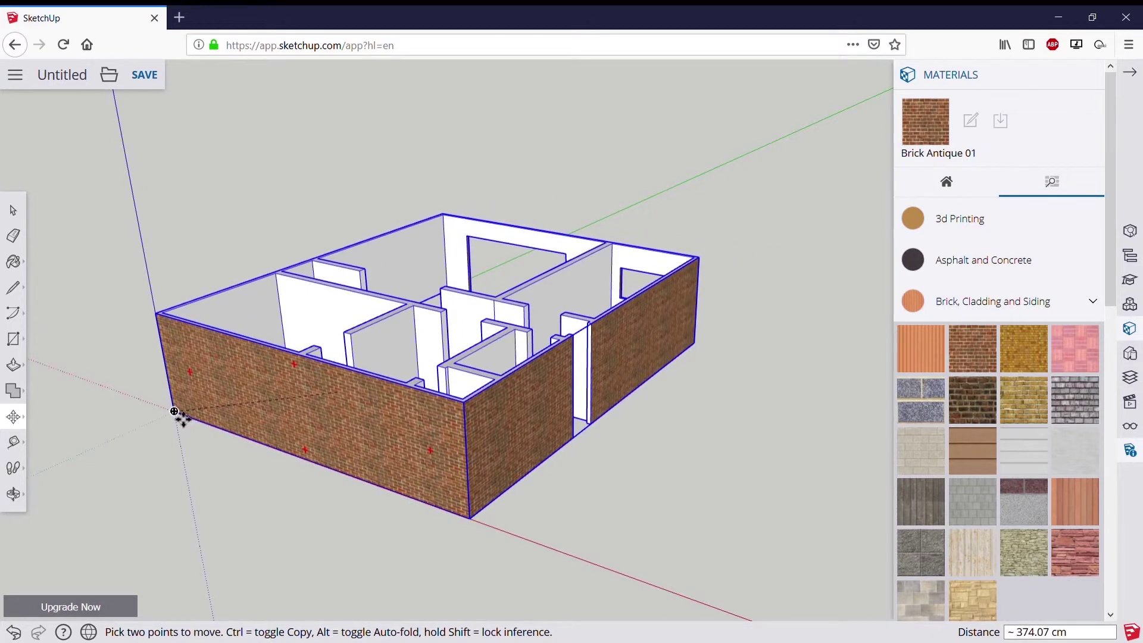
pyautogui.moveTo(345, 396)
pyautogui.mouseDown(button='middle')
pyautogui.moveTo(684, 409)
pyautogui.moveTo(727, 273)
pyautogui.mouseUp(button='middle')
pyautogui.scroll(-2, 727, 273)
pyautogui.moveTo(493, 430)
pyautogui.mouseDown(button='middle')
pyautogui.moveTo(280, 393)
pyautogui.moveTo(266, 469)
pyautogui.moveTo(648, 493)
pyautogui.moveTo(602, 380)
pyautogui.moveTo(554, 535)
pyautogui.moveTo(530, 535)
pyautogui.moveTo(509, 458)
pyautogui.mouseUp(button='middle')
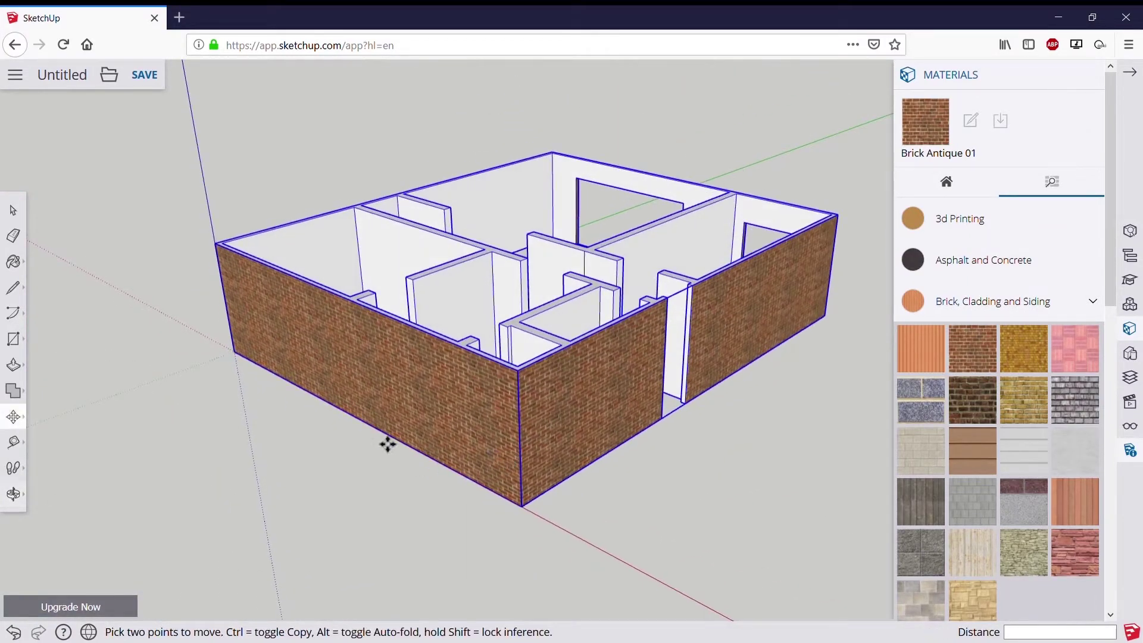
pyautogui.moveTo(413, 273); pyautogui.dragTo(281, 321, button='middle')
pyautogui.scroll(3, 679, 357)
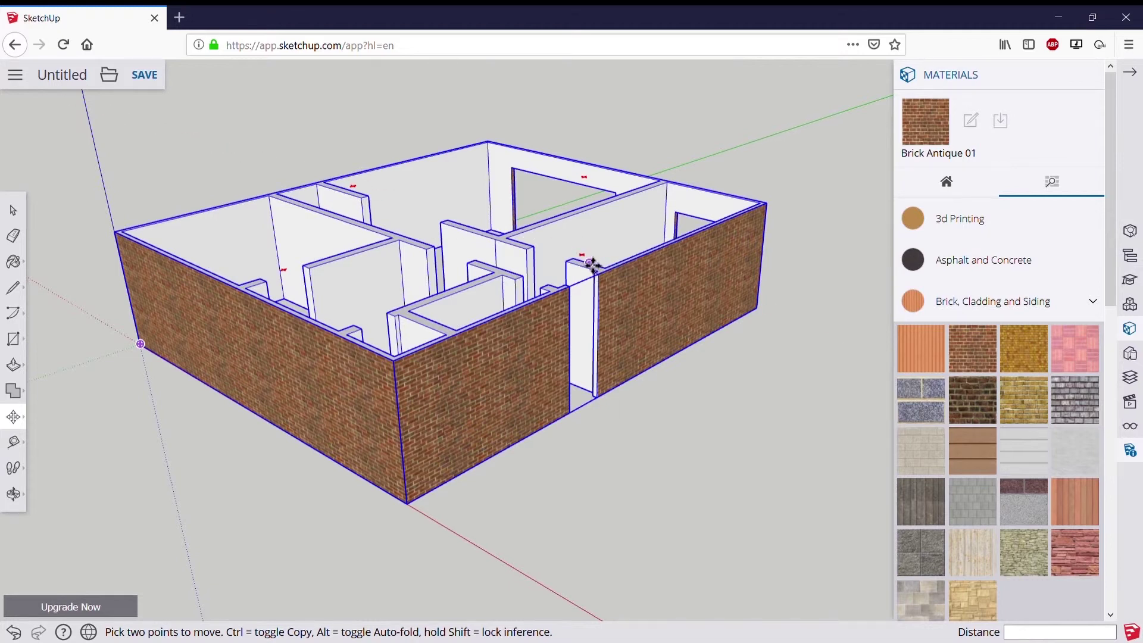
pyautogui.press('q')
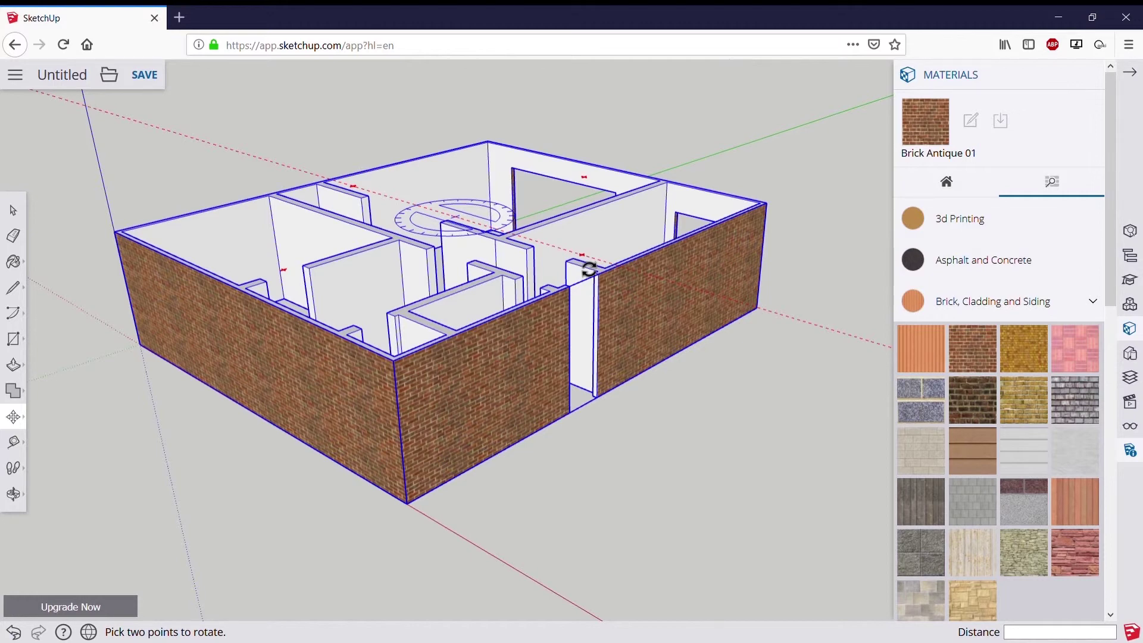
pyautogui.click(589, 269)
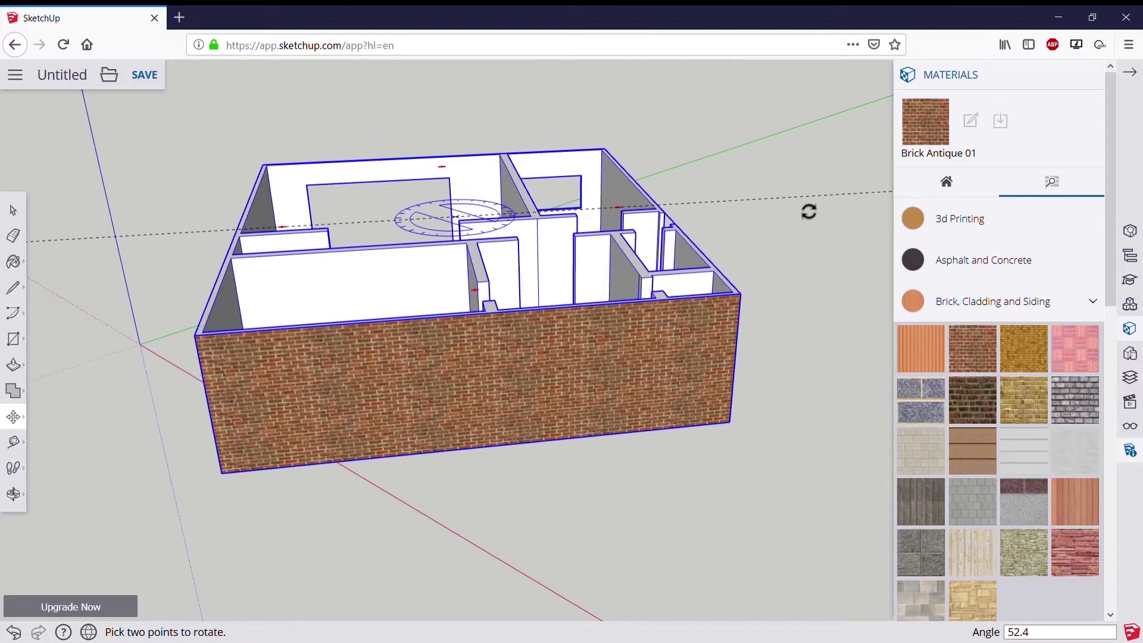
pyautogui.write('45')
pyautogui.press('Return')
pyautogui.press('m')
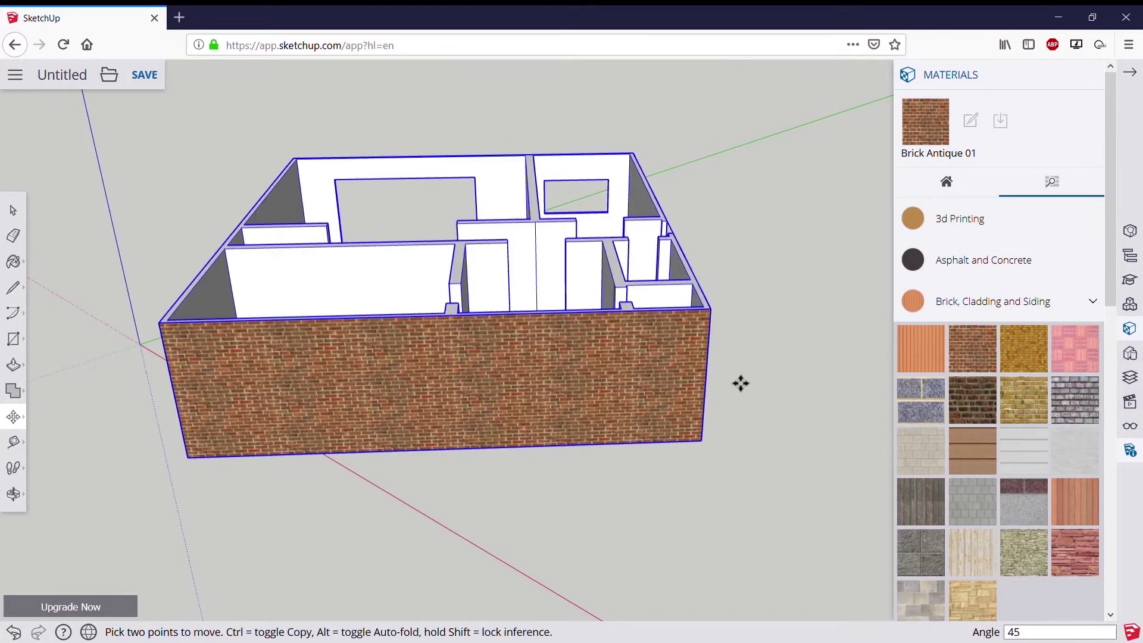
pyautogui.moveTo(222, 332)
pyautogui.mouseDown(button='middle')
pyautogui.moveTo(361, 530)
pyautogui.moveTo(387, 401)
pyautogui.mouseUp(button='middle')
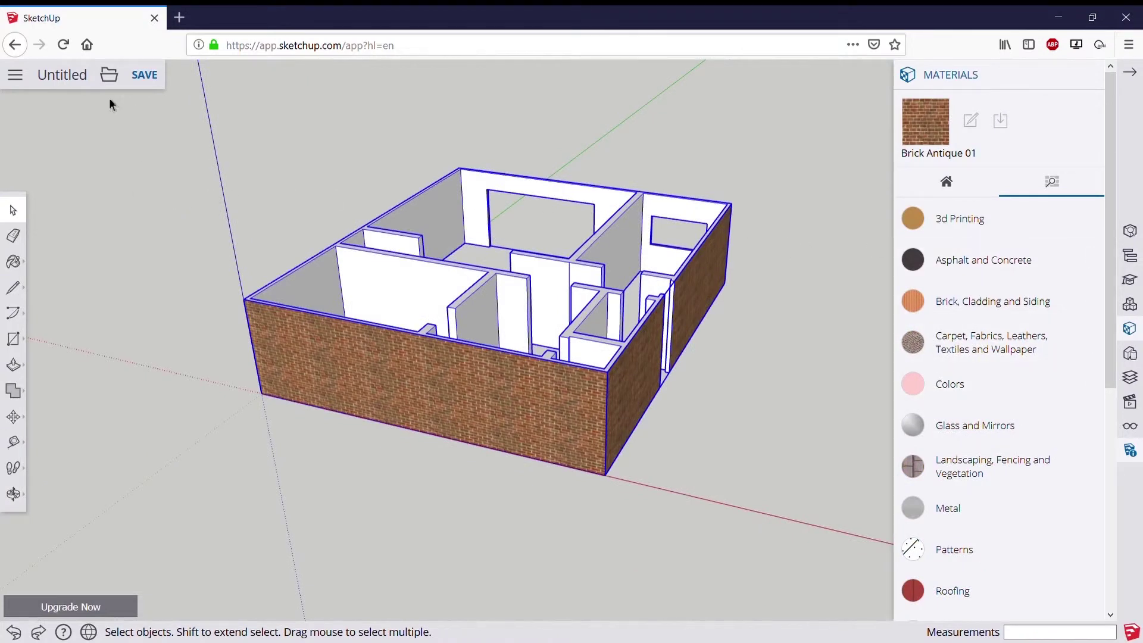
# Save the house model to the SketchUp project in Trimble Connect.
pyautogui.click(145, 78)
pyautogui.click(147, 75)
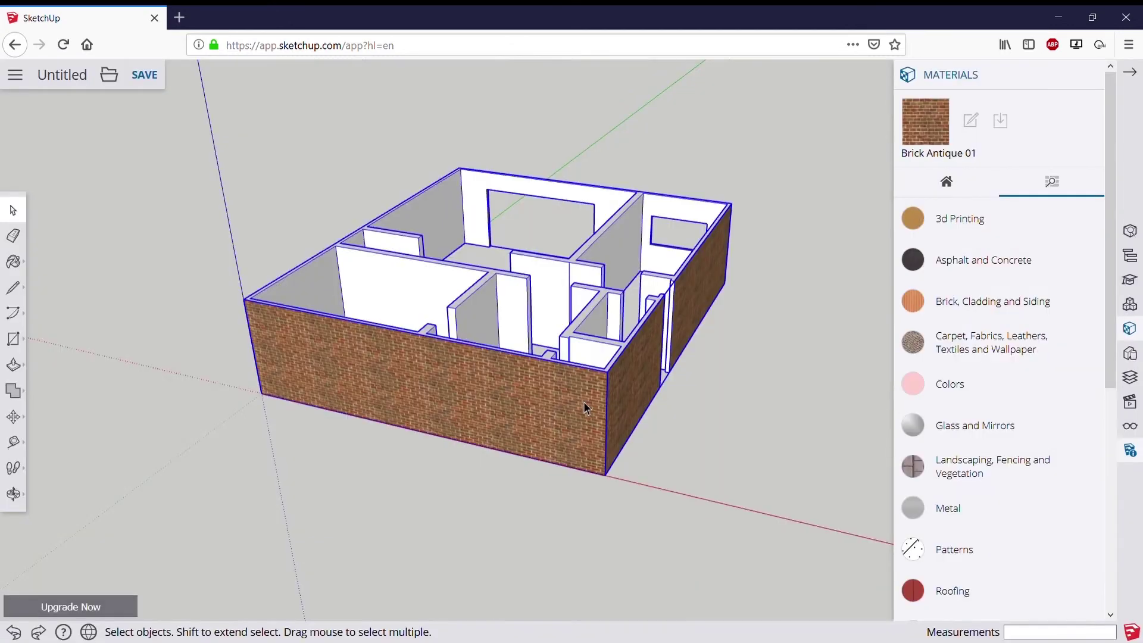
pyautogui.moveTo(583, 401); pyautogui.dragTo(144, 443, button='middle')
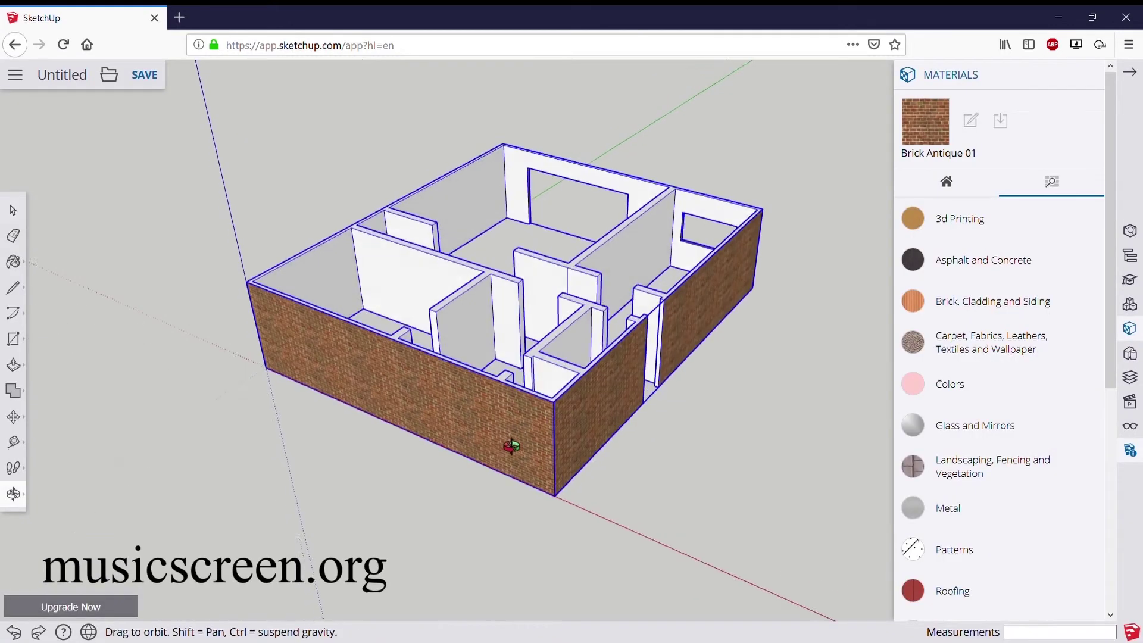
# Zoom and orbit to inspect the roofless brick house from a final angle.
pyautogui.scroll(3, 536, 327)
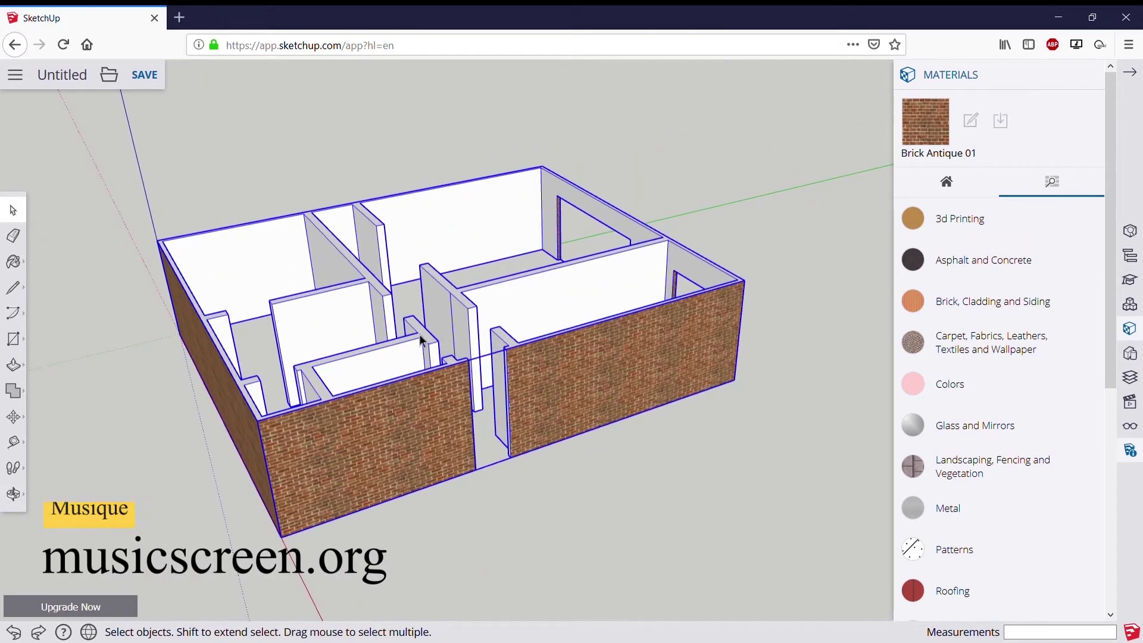
pyautogui.moveTo(479, 416); pyautogui.dragTo(513, 369, button='middle')
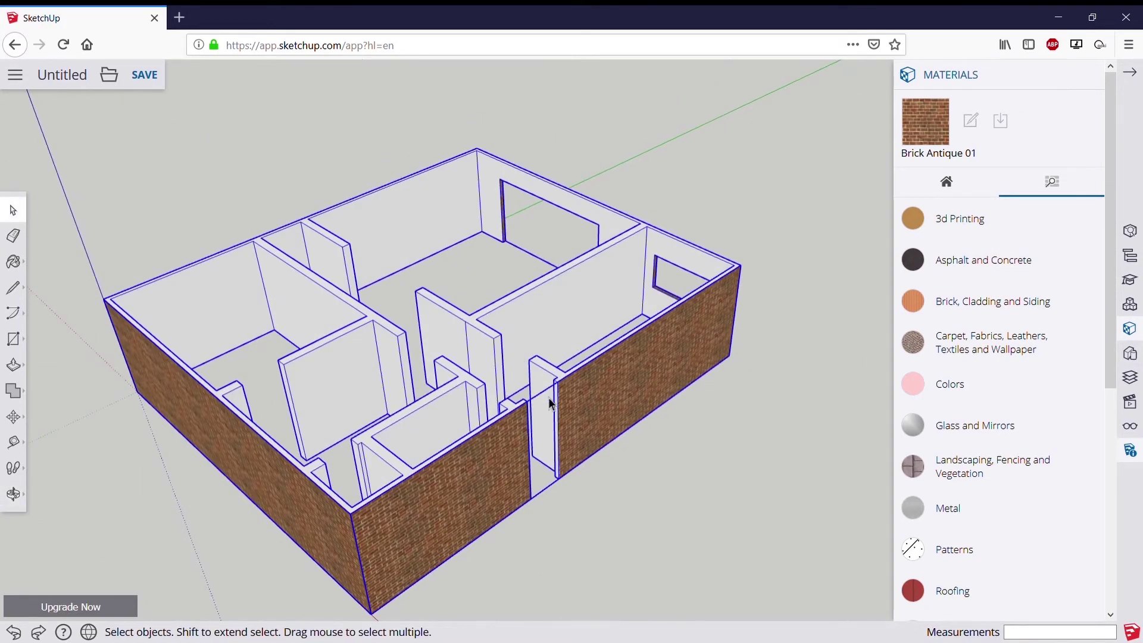
pyautogui.moveTo(550, 403)
pyautogui.mouseDown(button='middle')
pyautogui.moveTo(549, 364)
pyautogui.moveTo(535, 362)
pyautogui.mouseUp(button='middle')
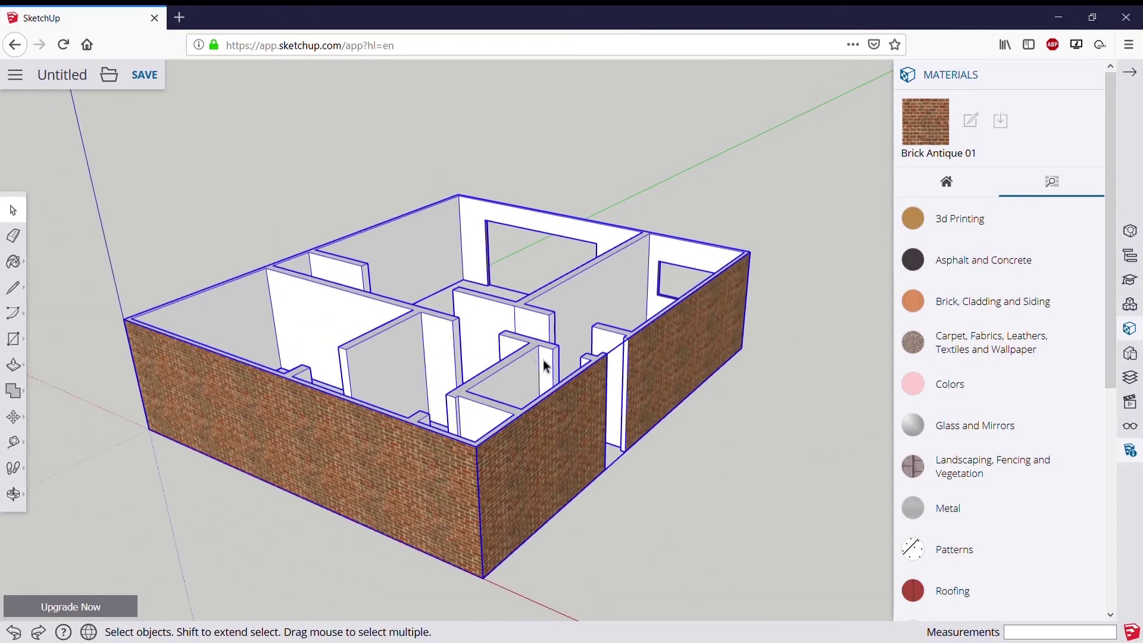